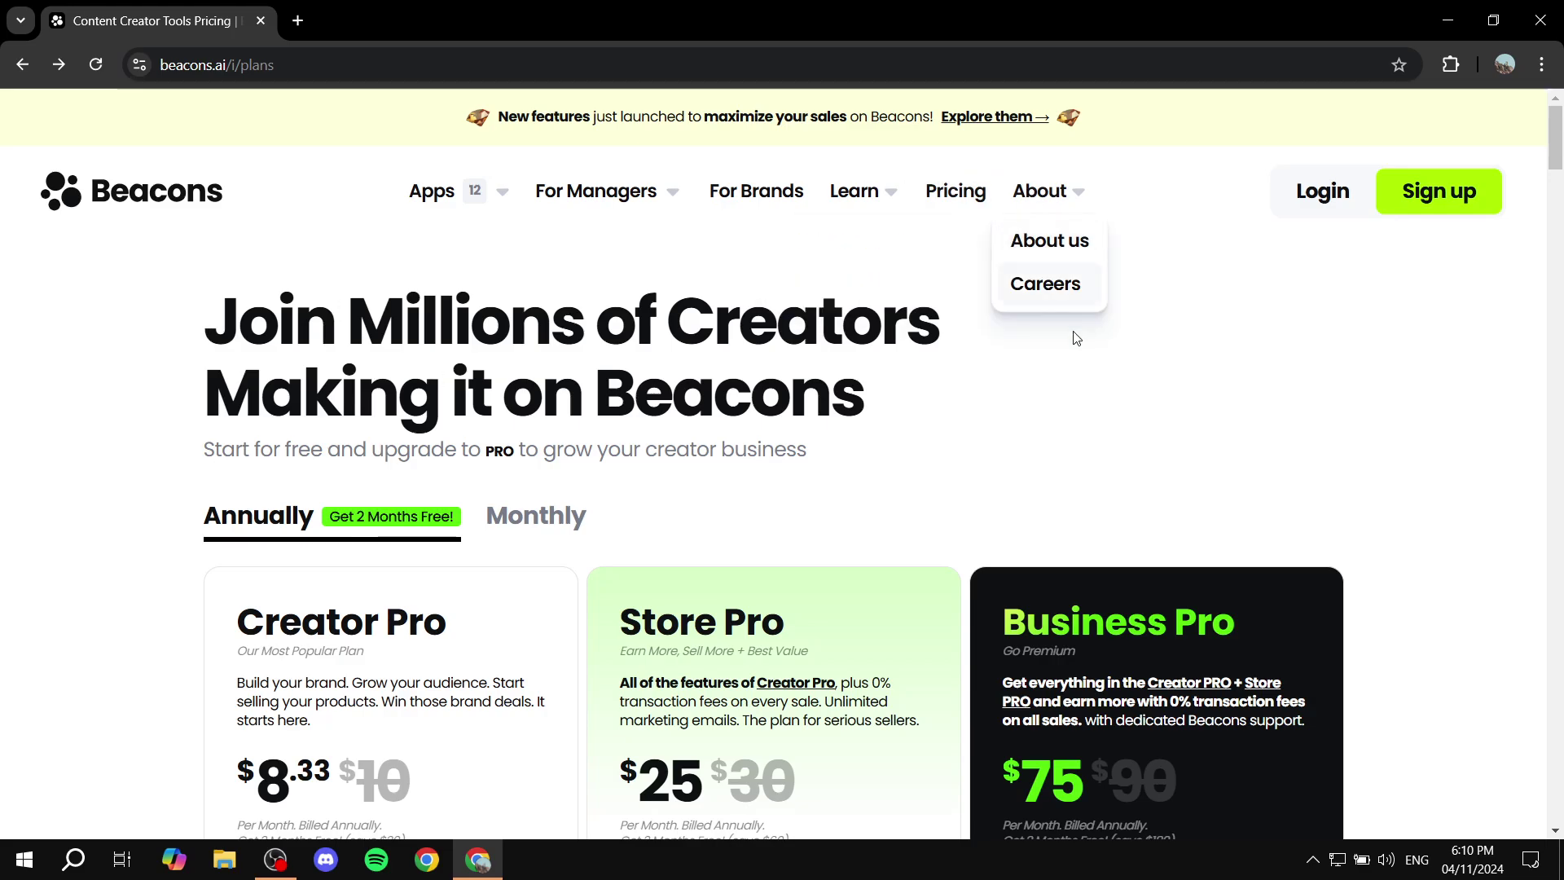
scroll(914, 366, down, 5)
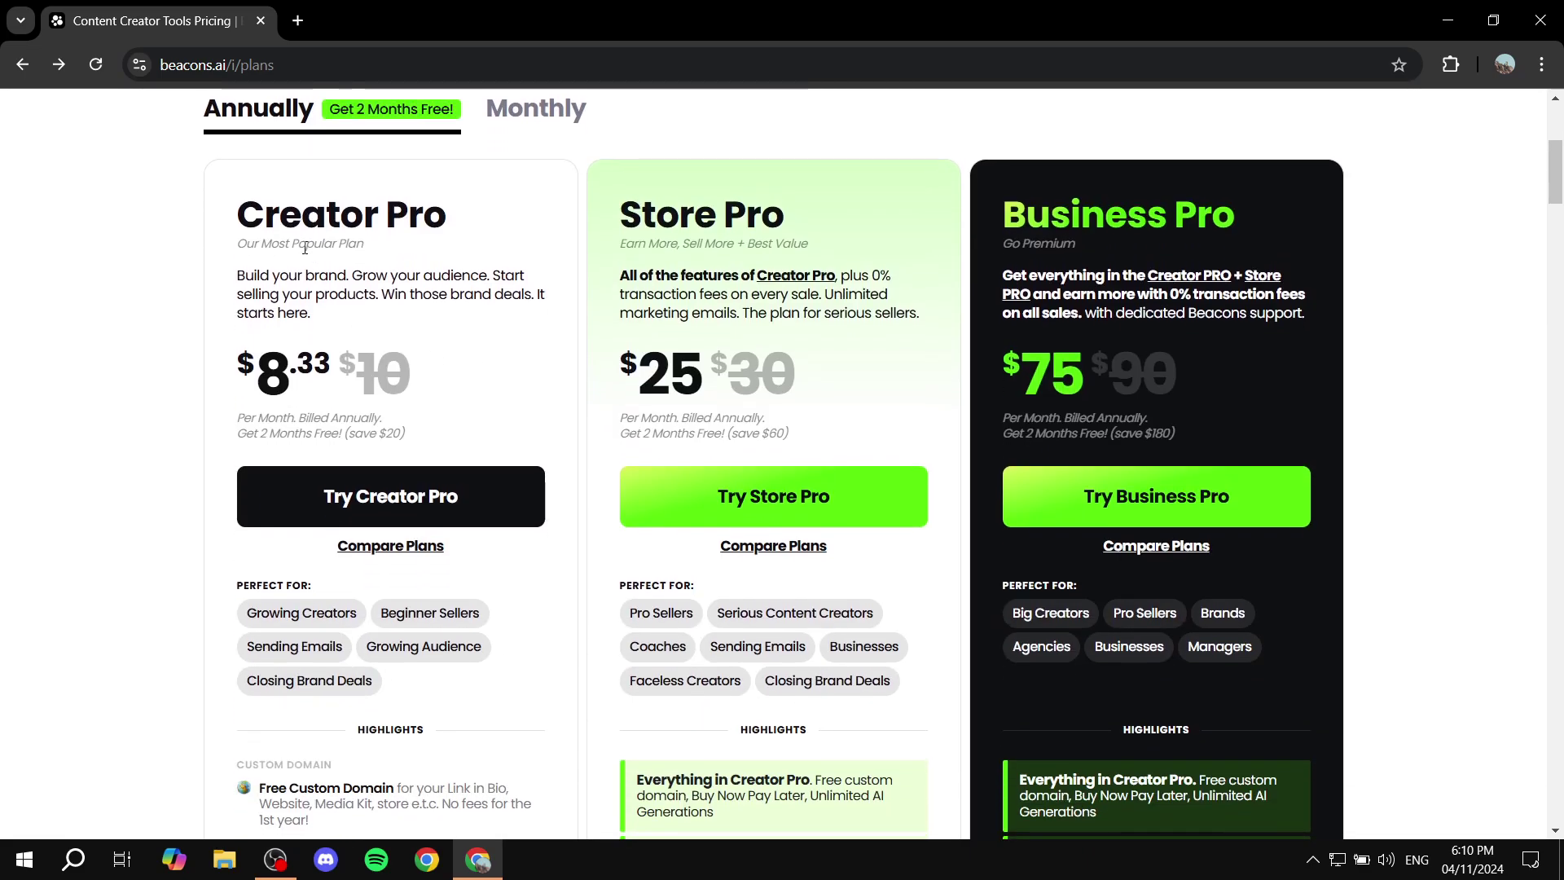
drag(255, 228, 505, 232)
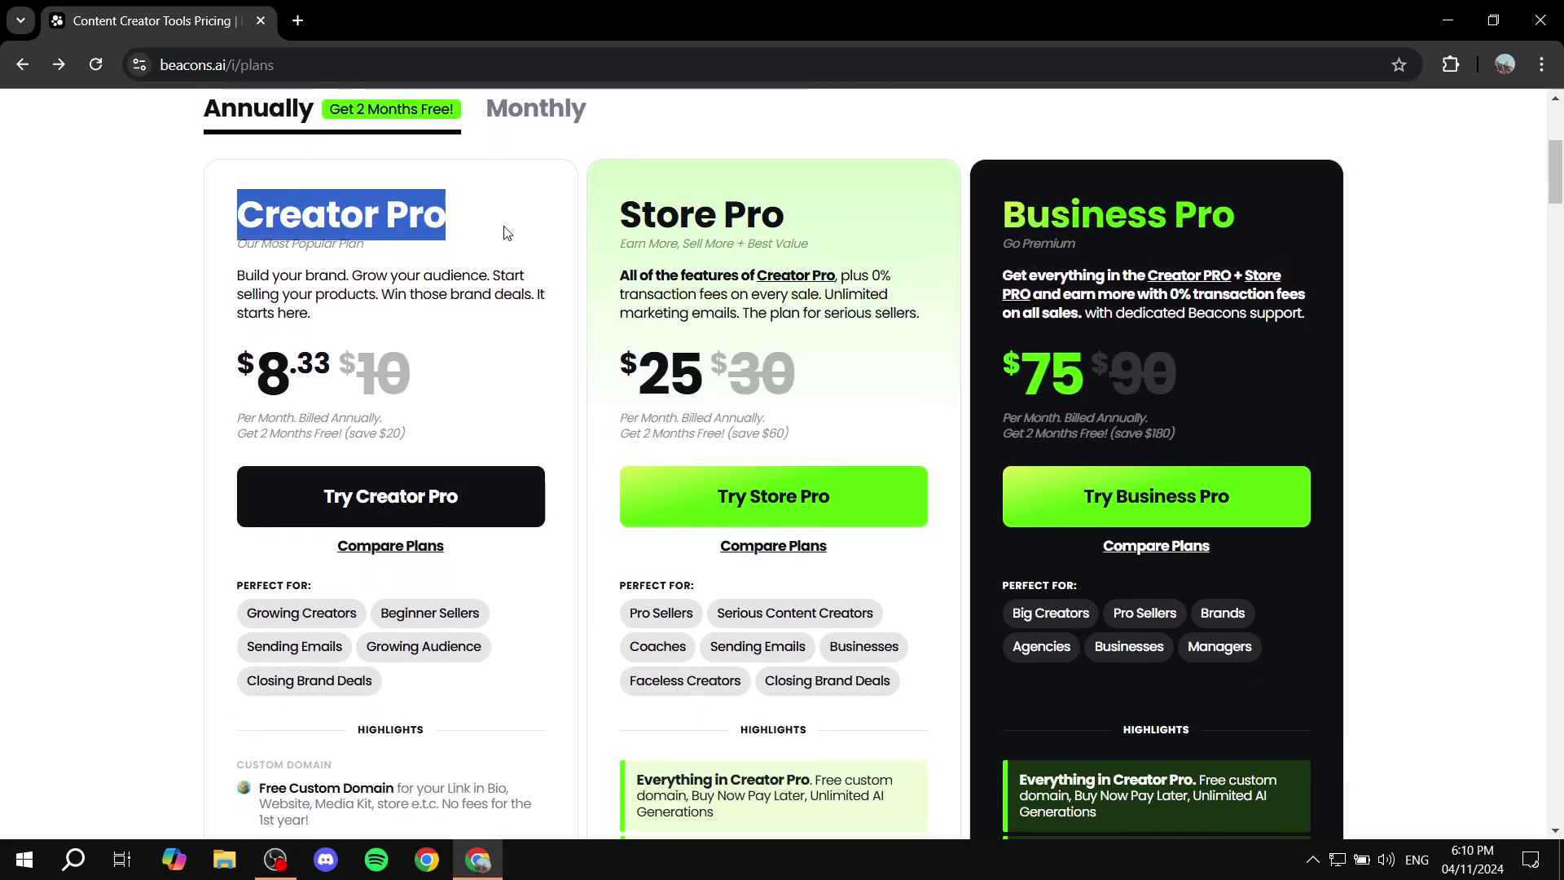
click(1426, 216)
scroll(1426, 215, down, 15)
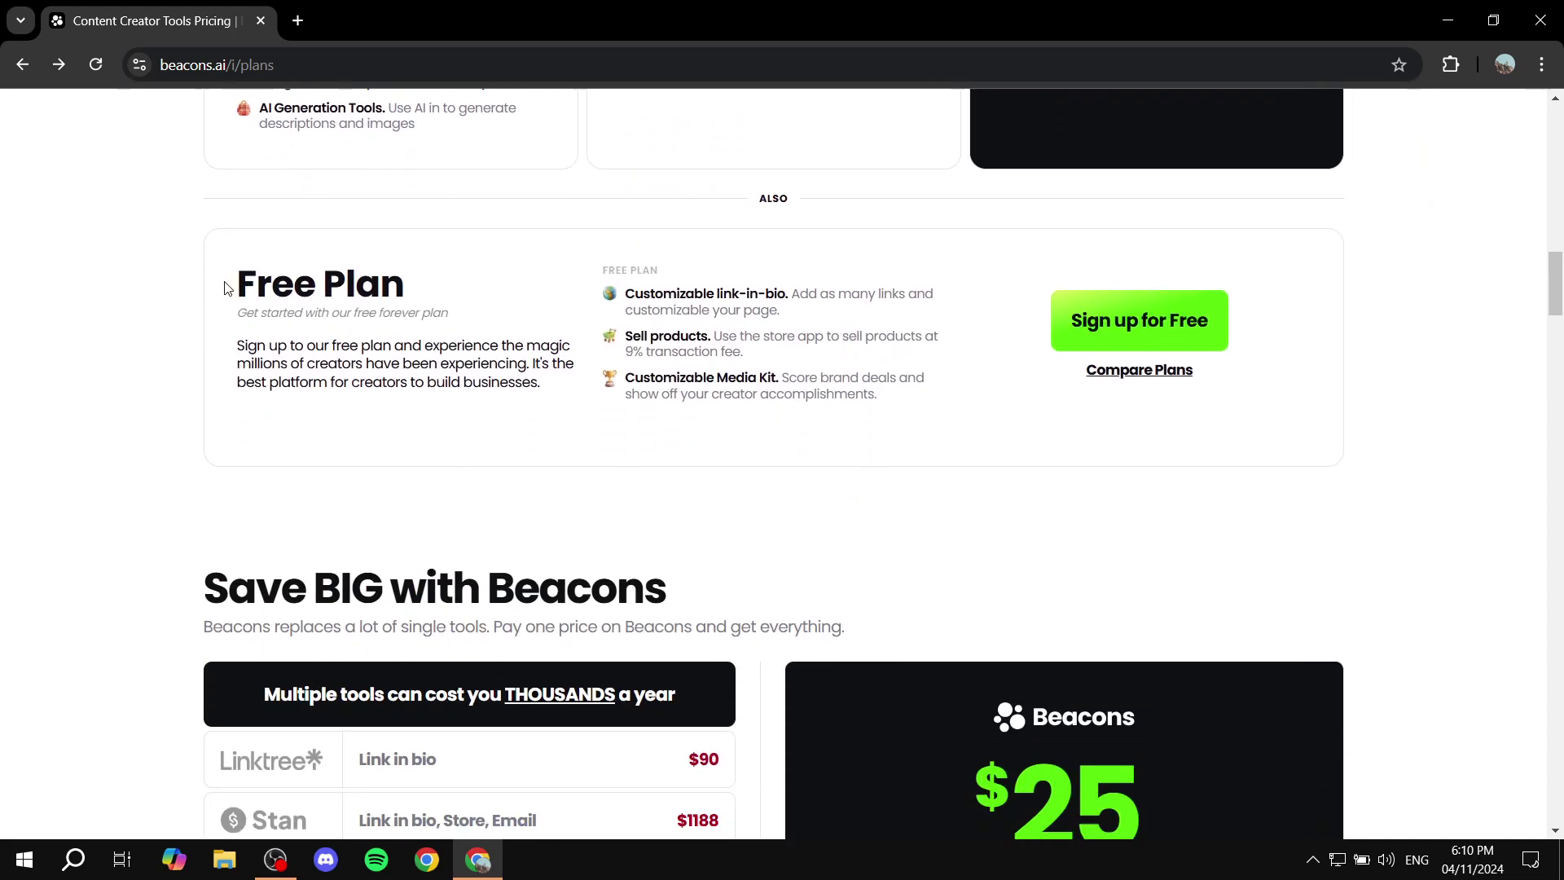
drag(227, 288, 474, 292)
click(474, 291)
drag(624, 295, 834, 274)
click(709, 285)
click(834, 275)
scroll(853, 266, up, 9)
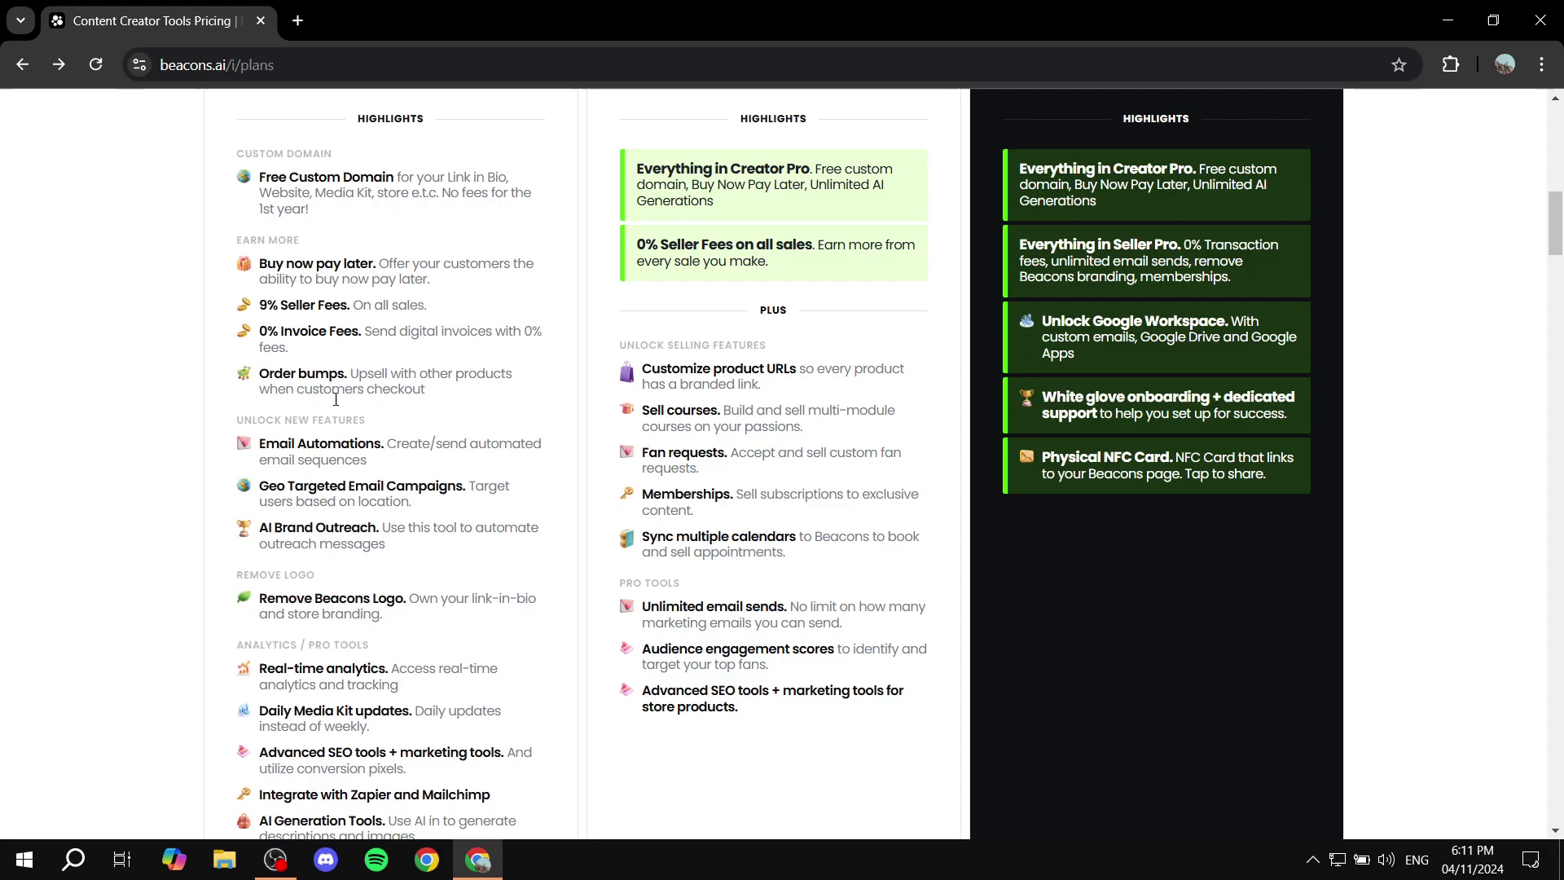
drag(245, 326, 400, 730)
scroll(557, 673, up, 4)
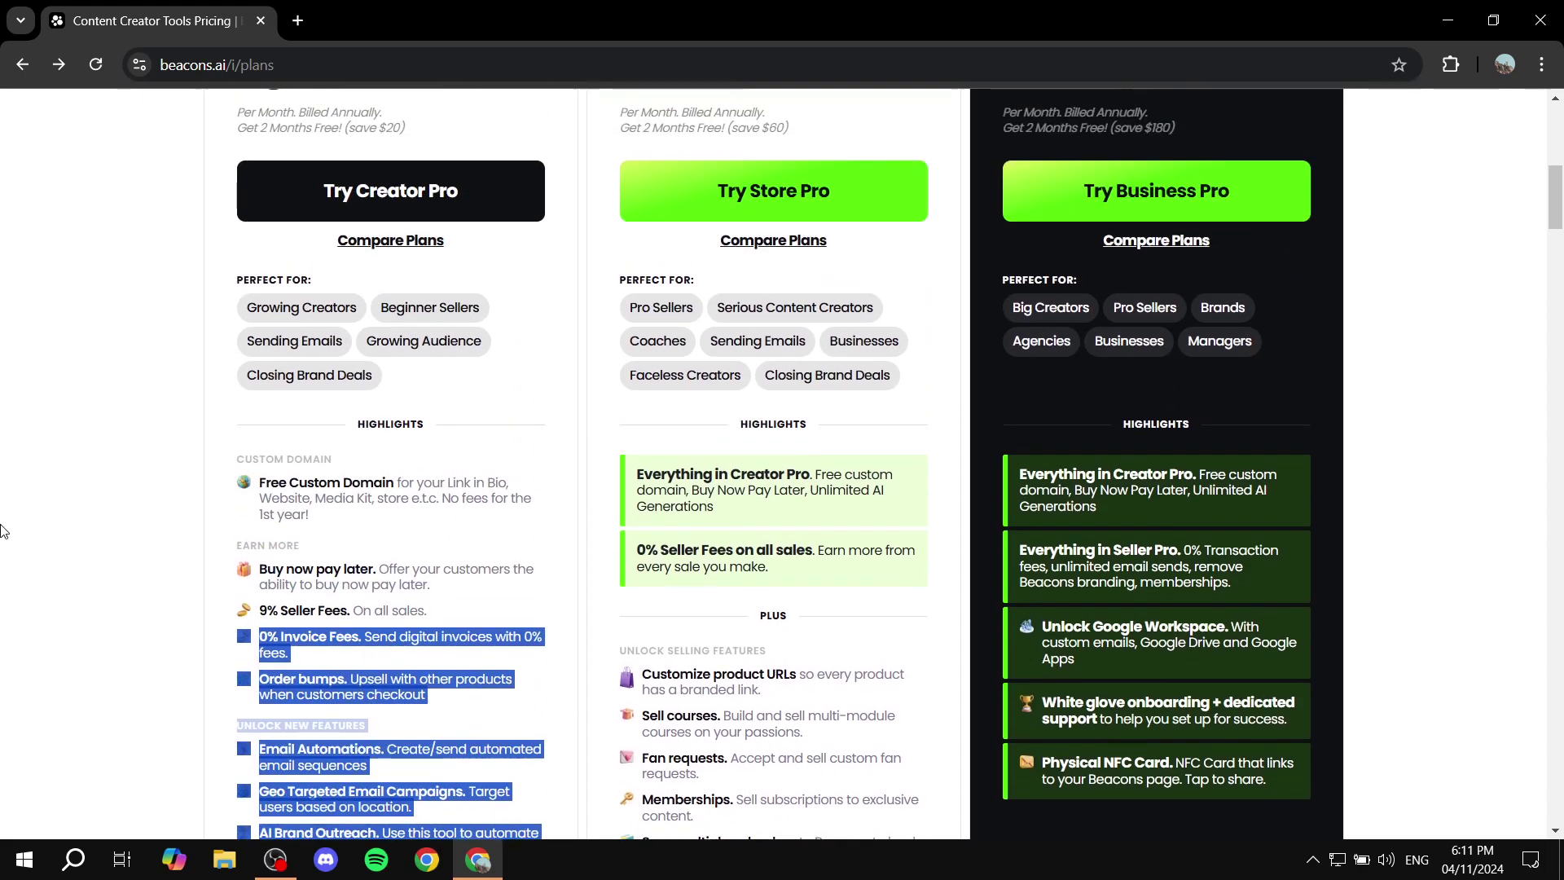
click(5, 531)
scroll(102, 506, up, 8)
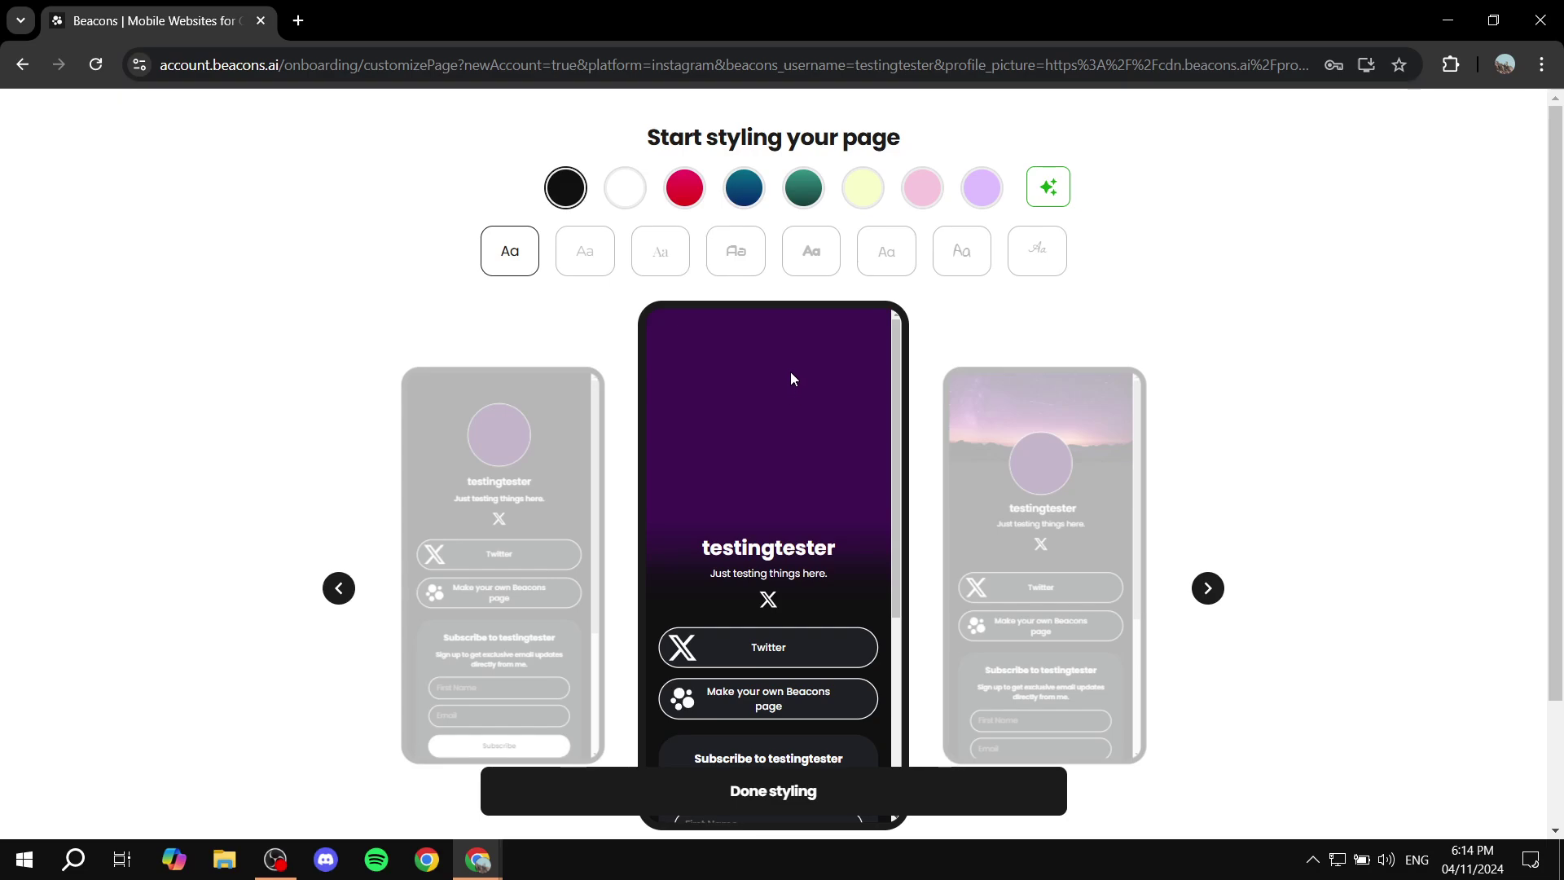
Preview the Light, Cherry, Ocean, Forest and other swatches, then choose Dark with the second font
scroll(1164, 403, down, 2)
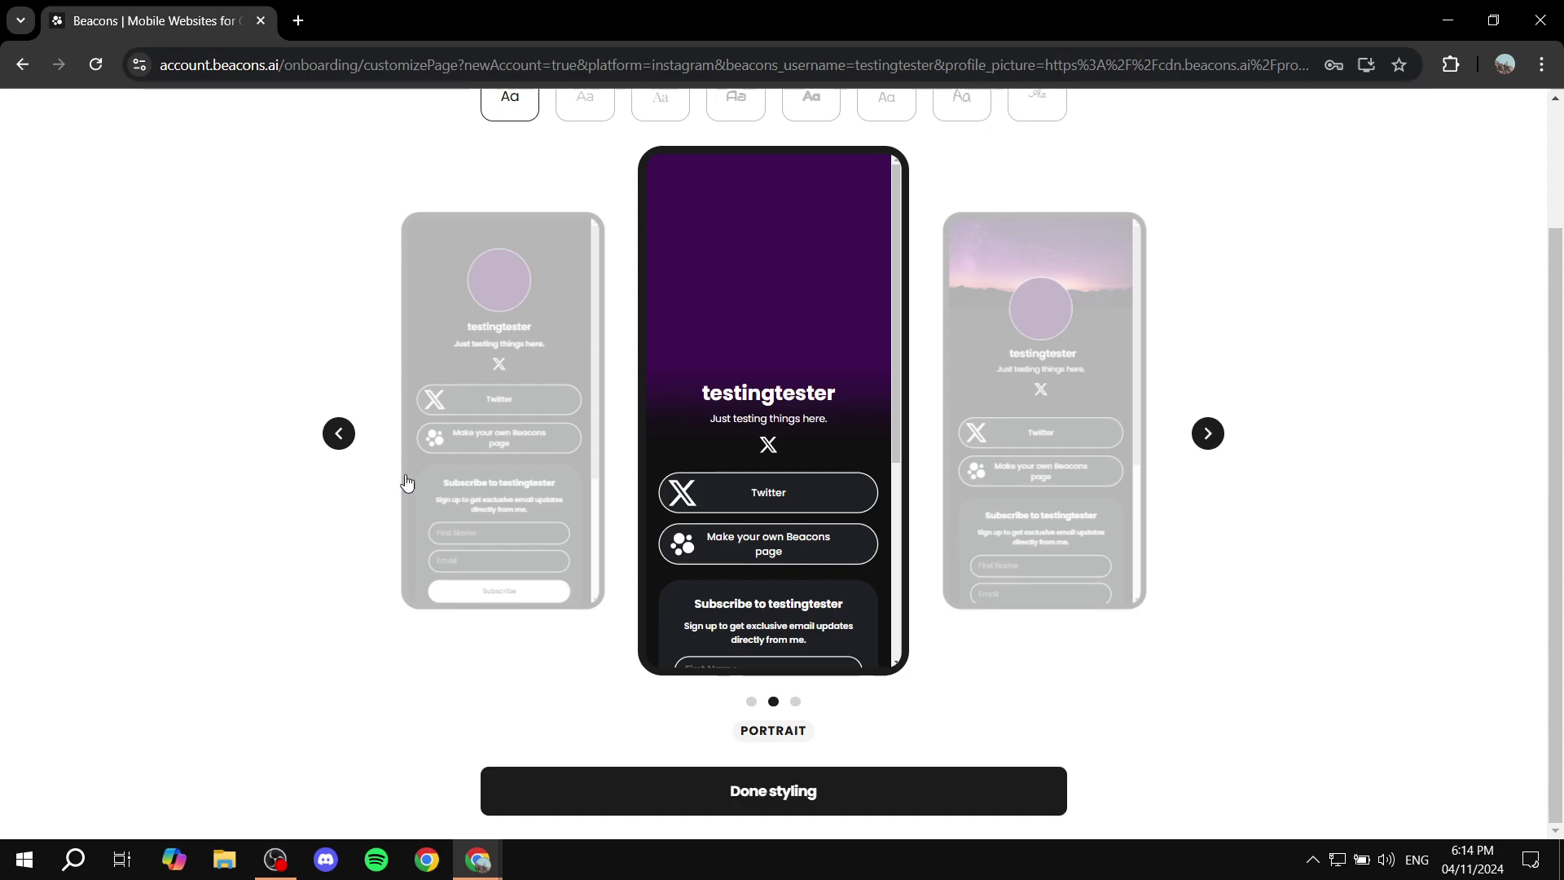
scroll(429, 447, up, 2)
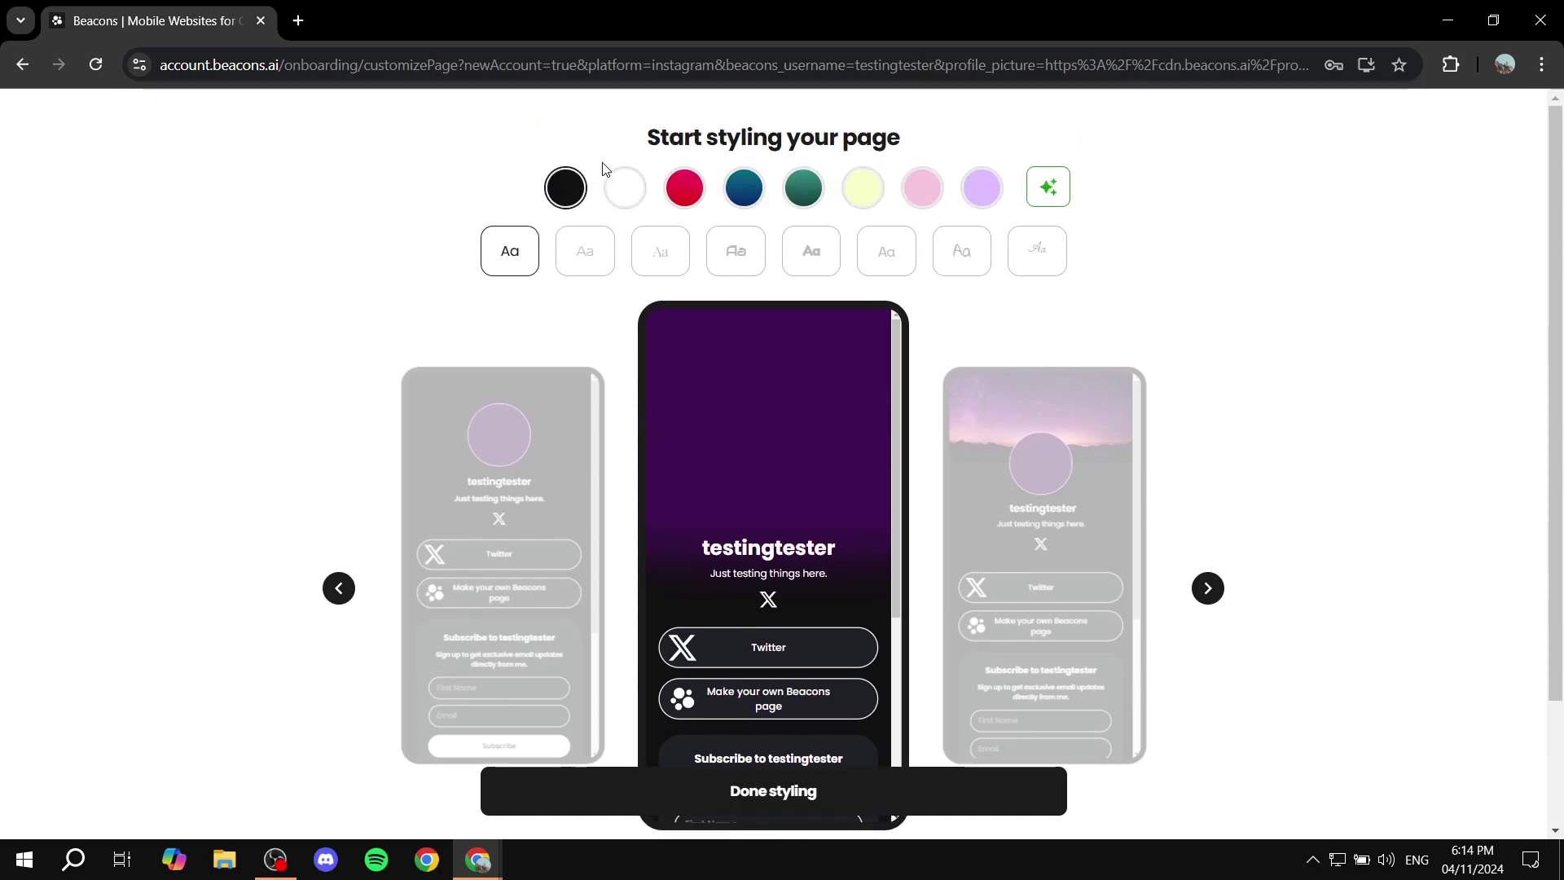
click(625, 189)
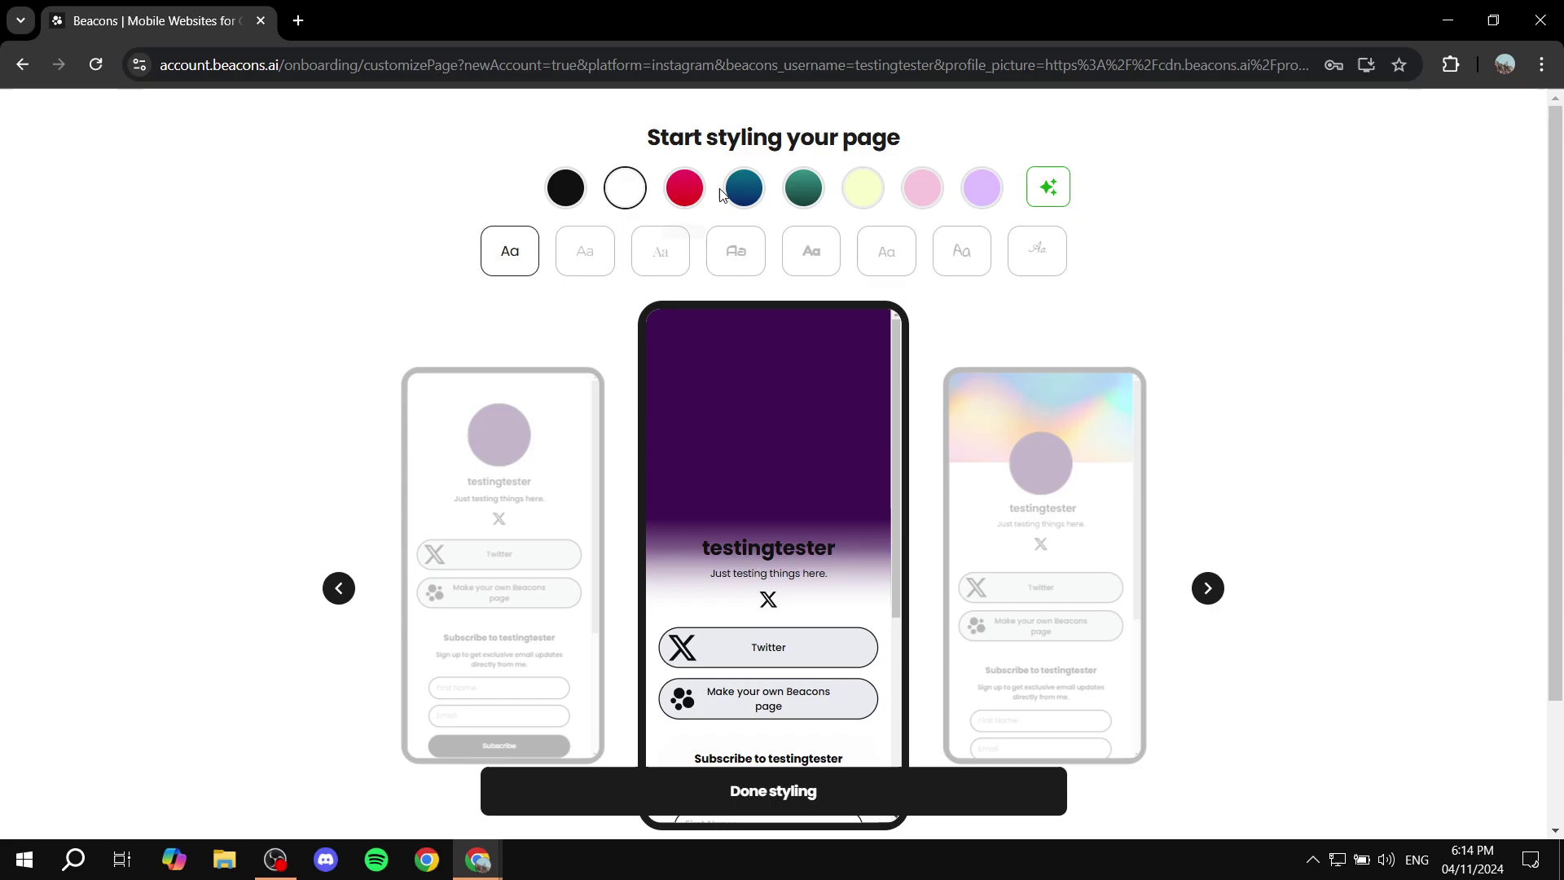
click(684, 189)
click(744, 189)
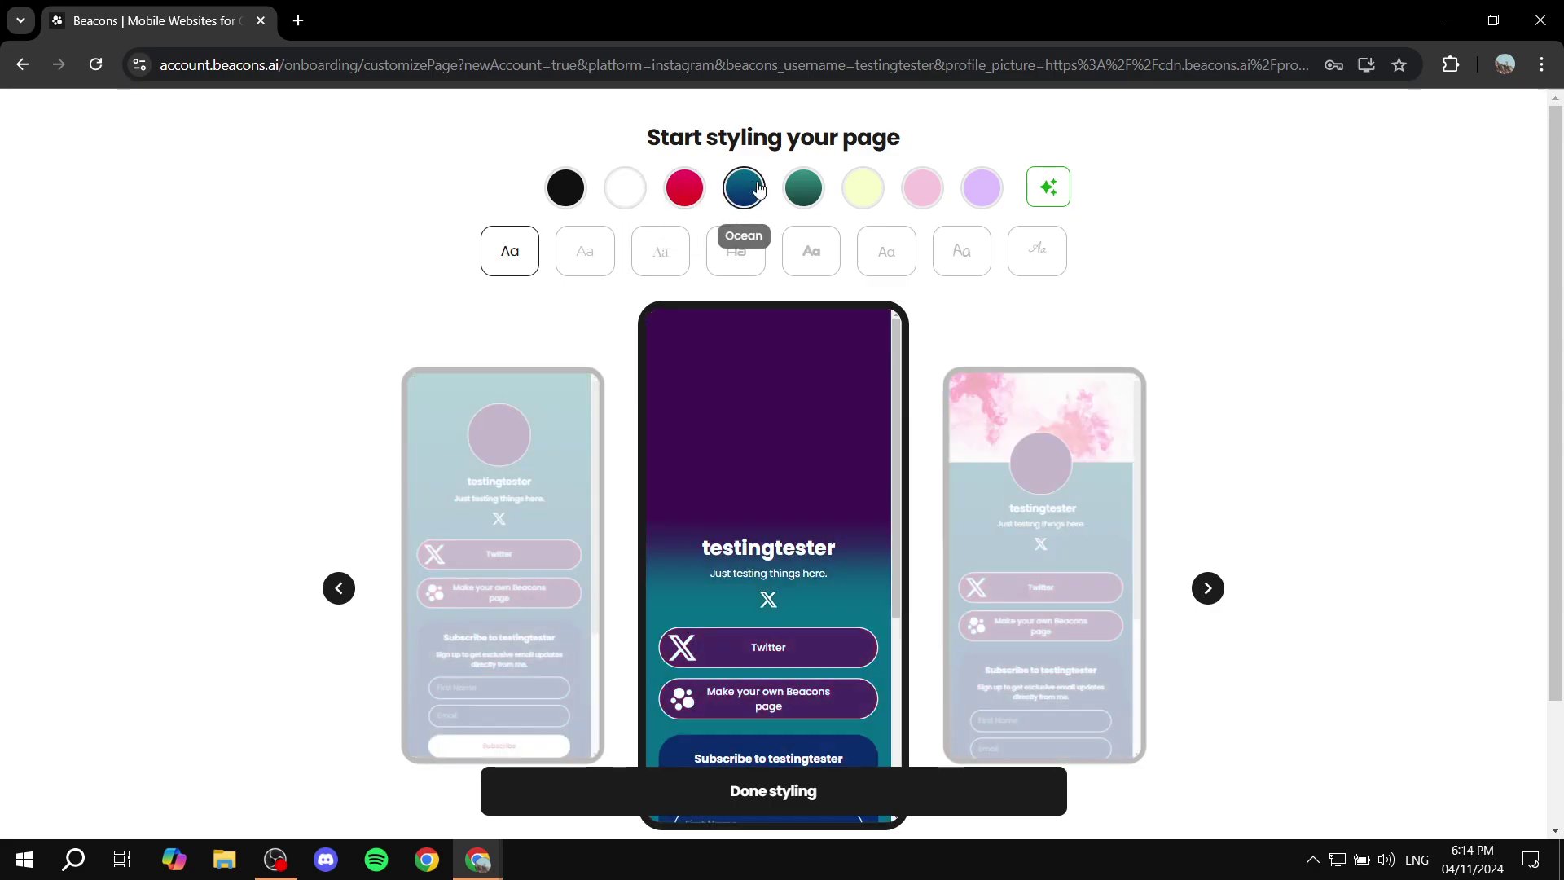
click(810, 195)
click(871, 194)
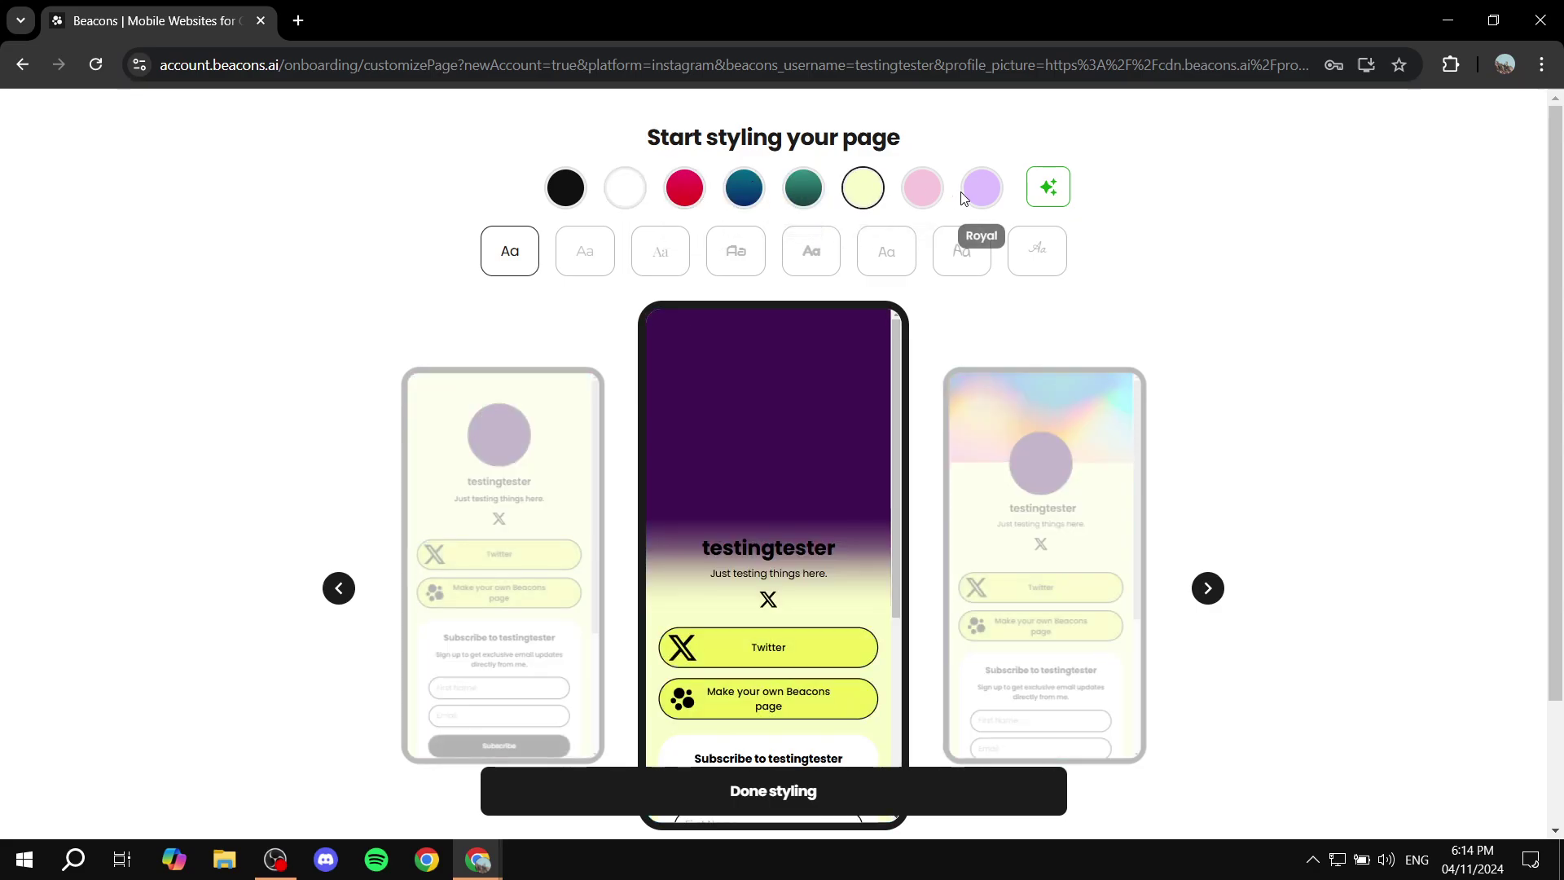
click(922, 187)
click(980, 191)
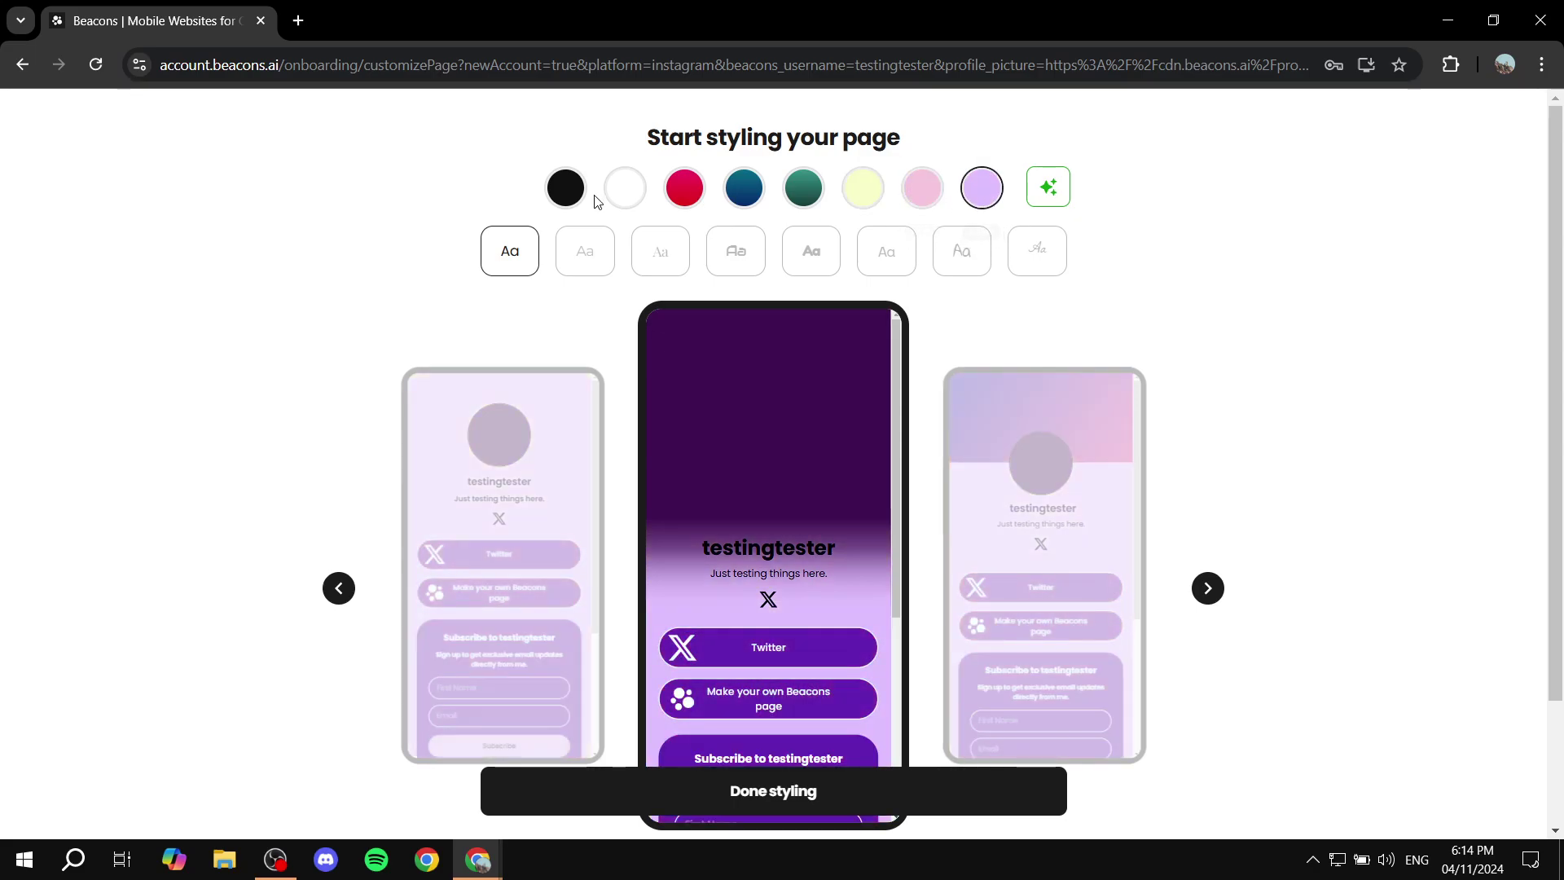
click(565, 189)
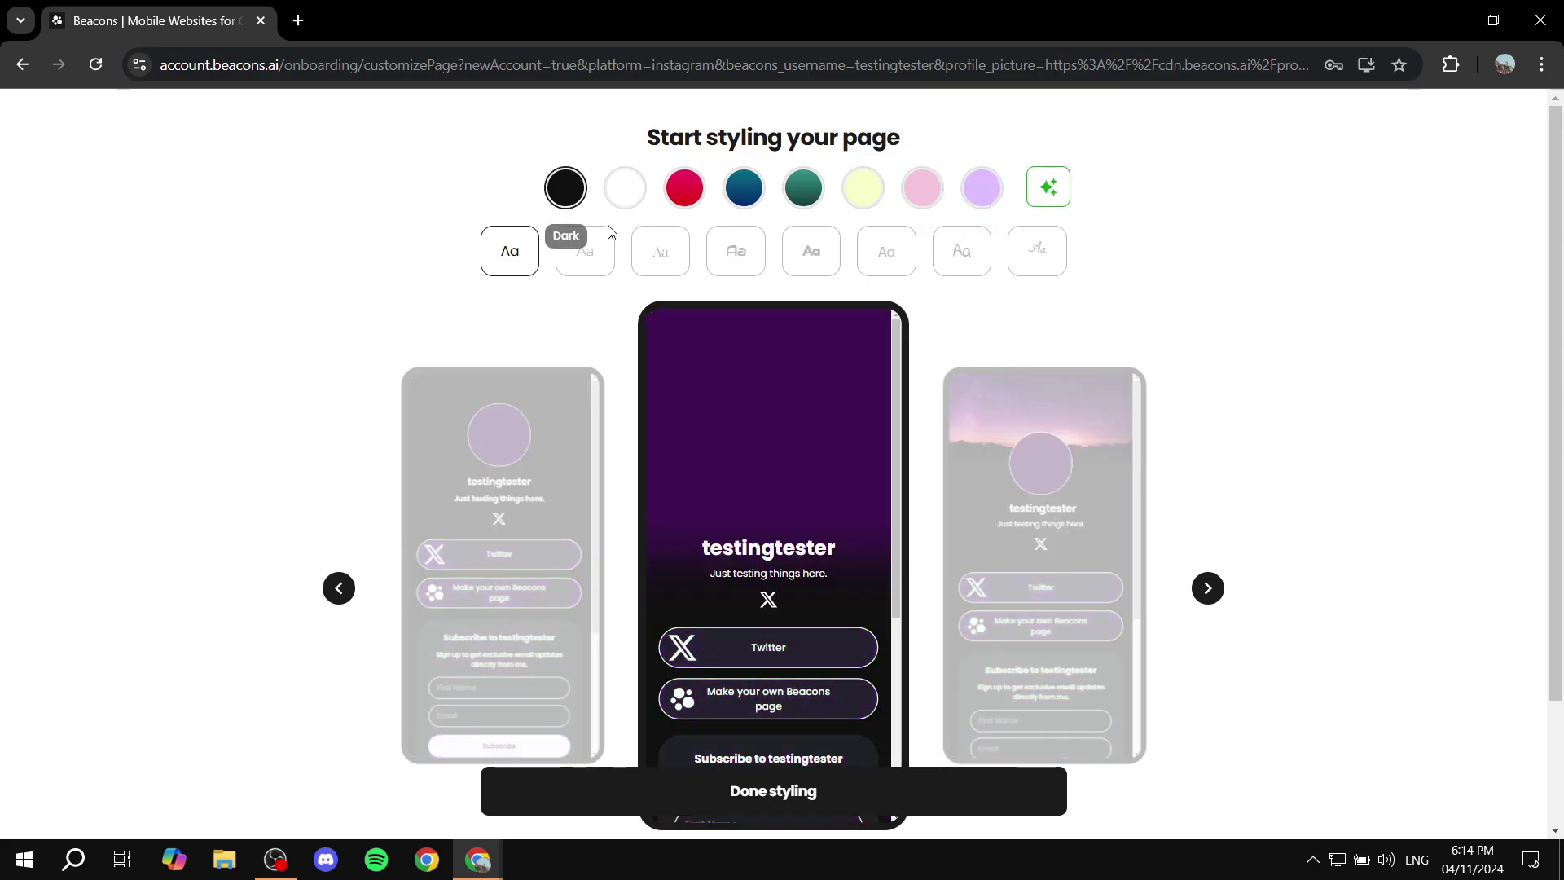
click(585, 251)
Browse the layout templates and set the page font to Fredoka One
click(338, 592)
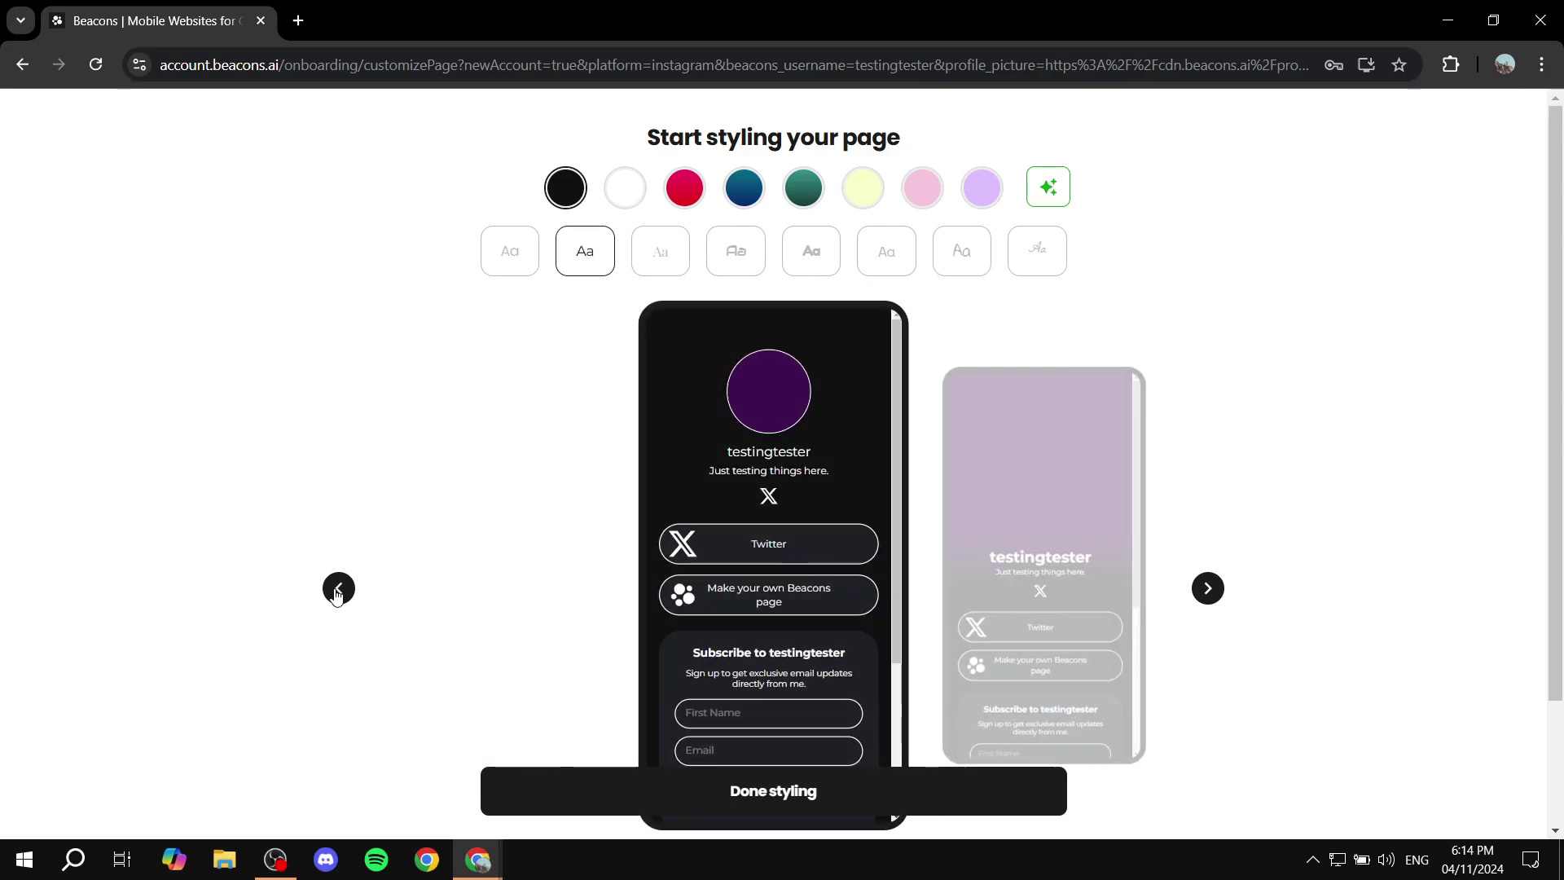
click(1208, 588)
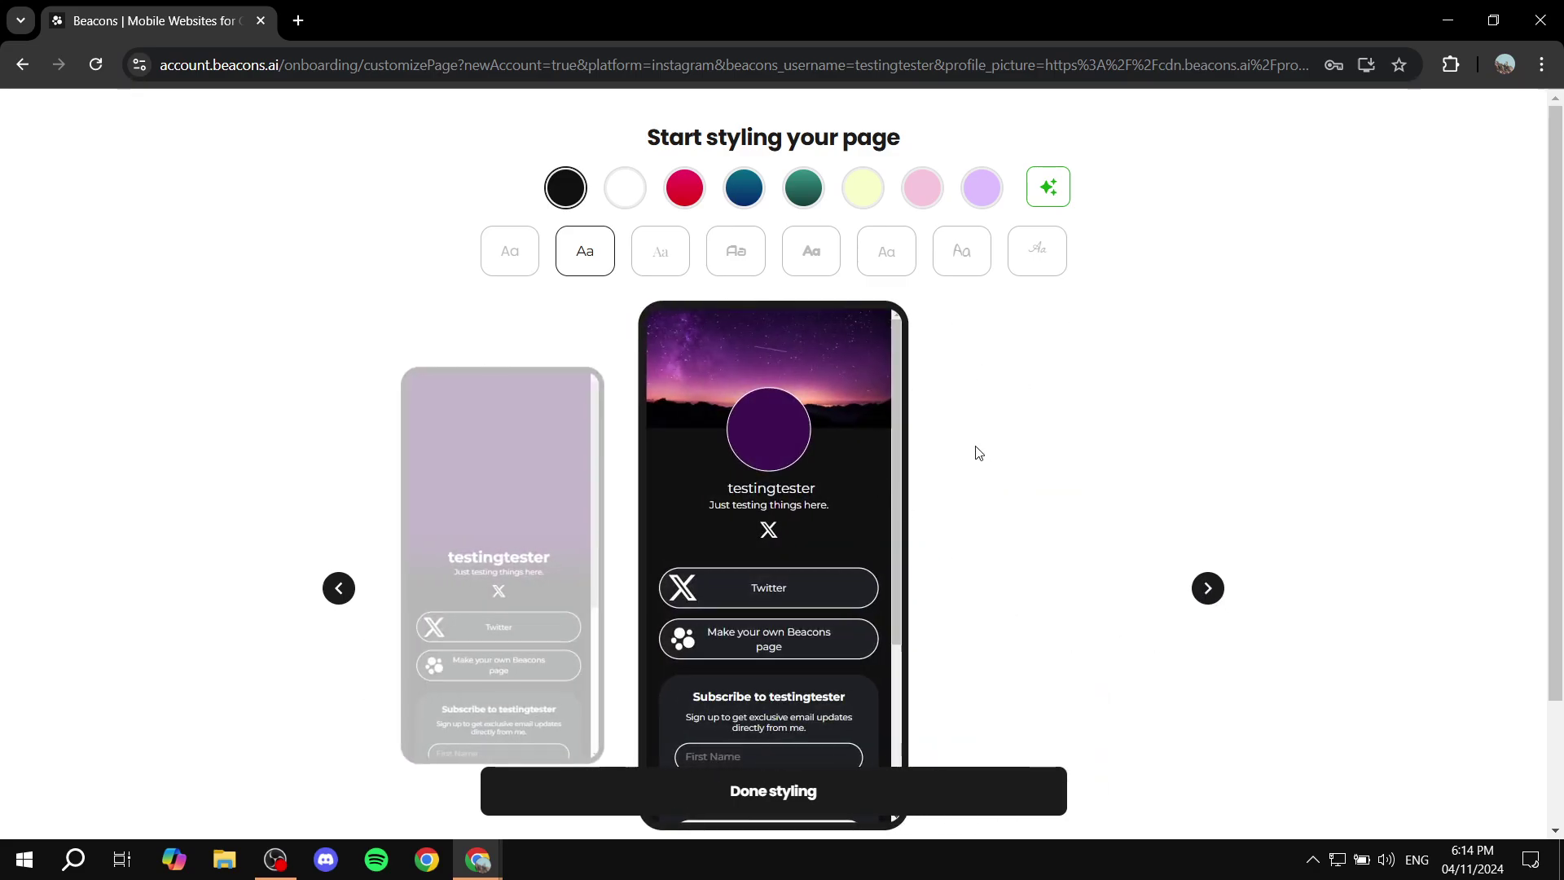
scroll(834, 408, down, 6)
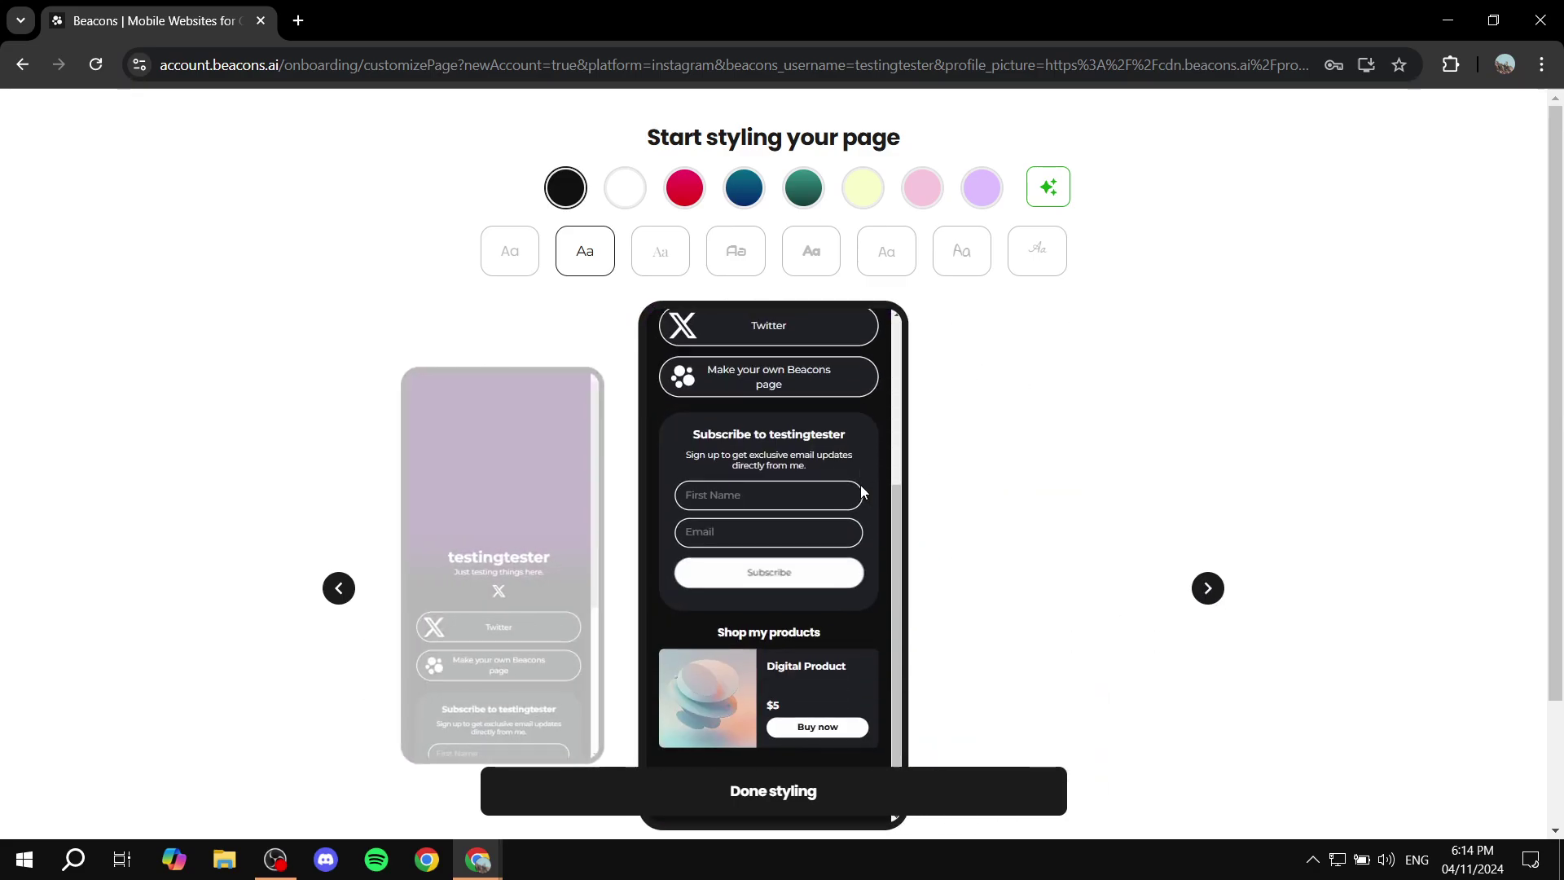
scroll(819, 445, up, 6)
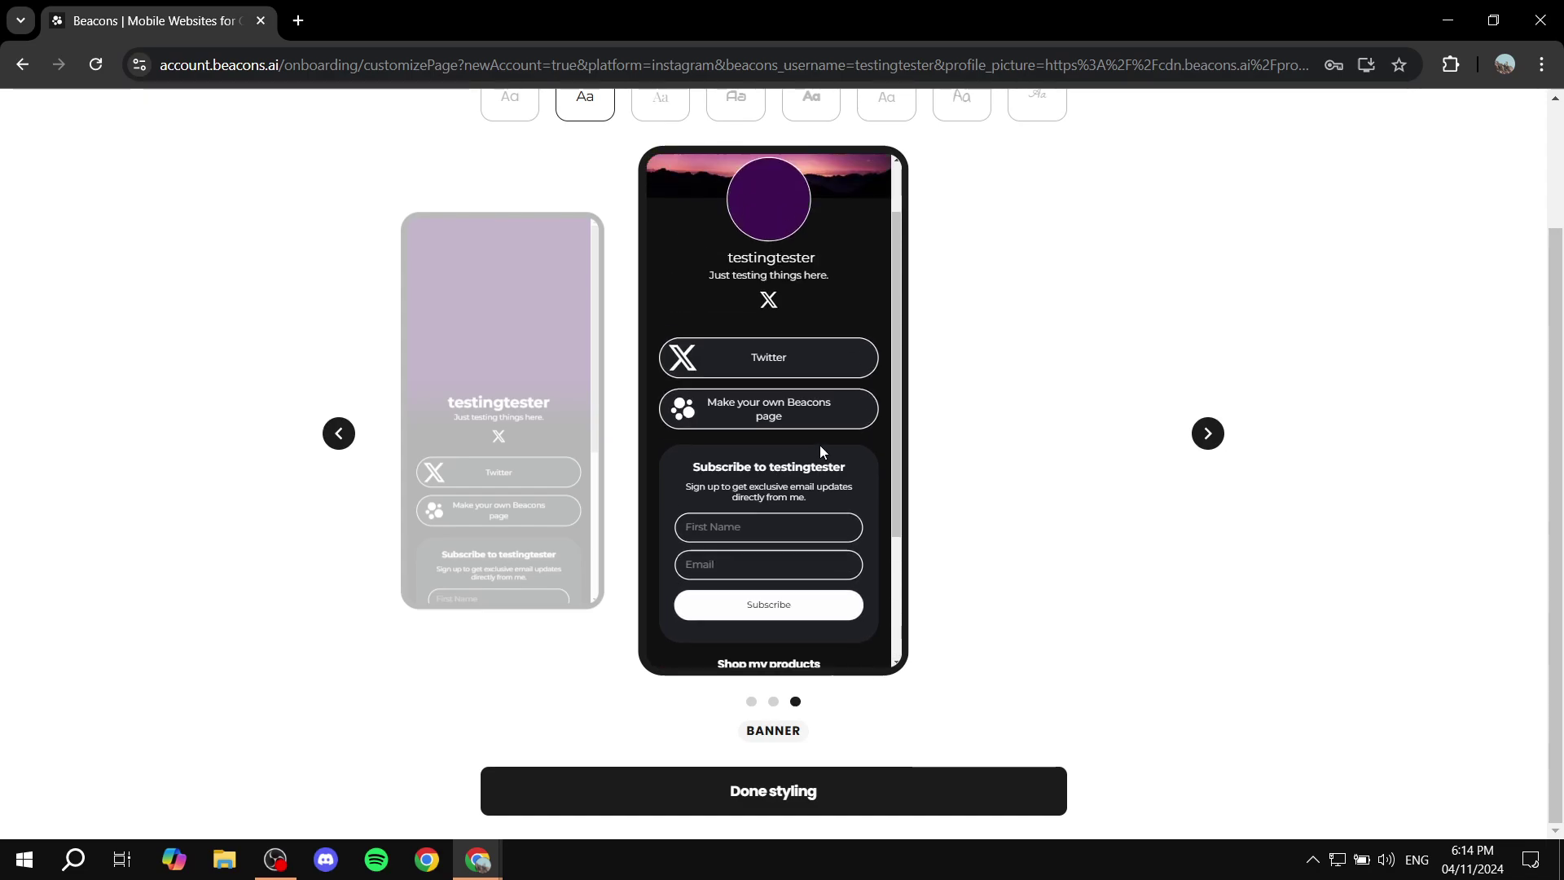
click(811, 251)
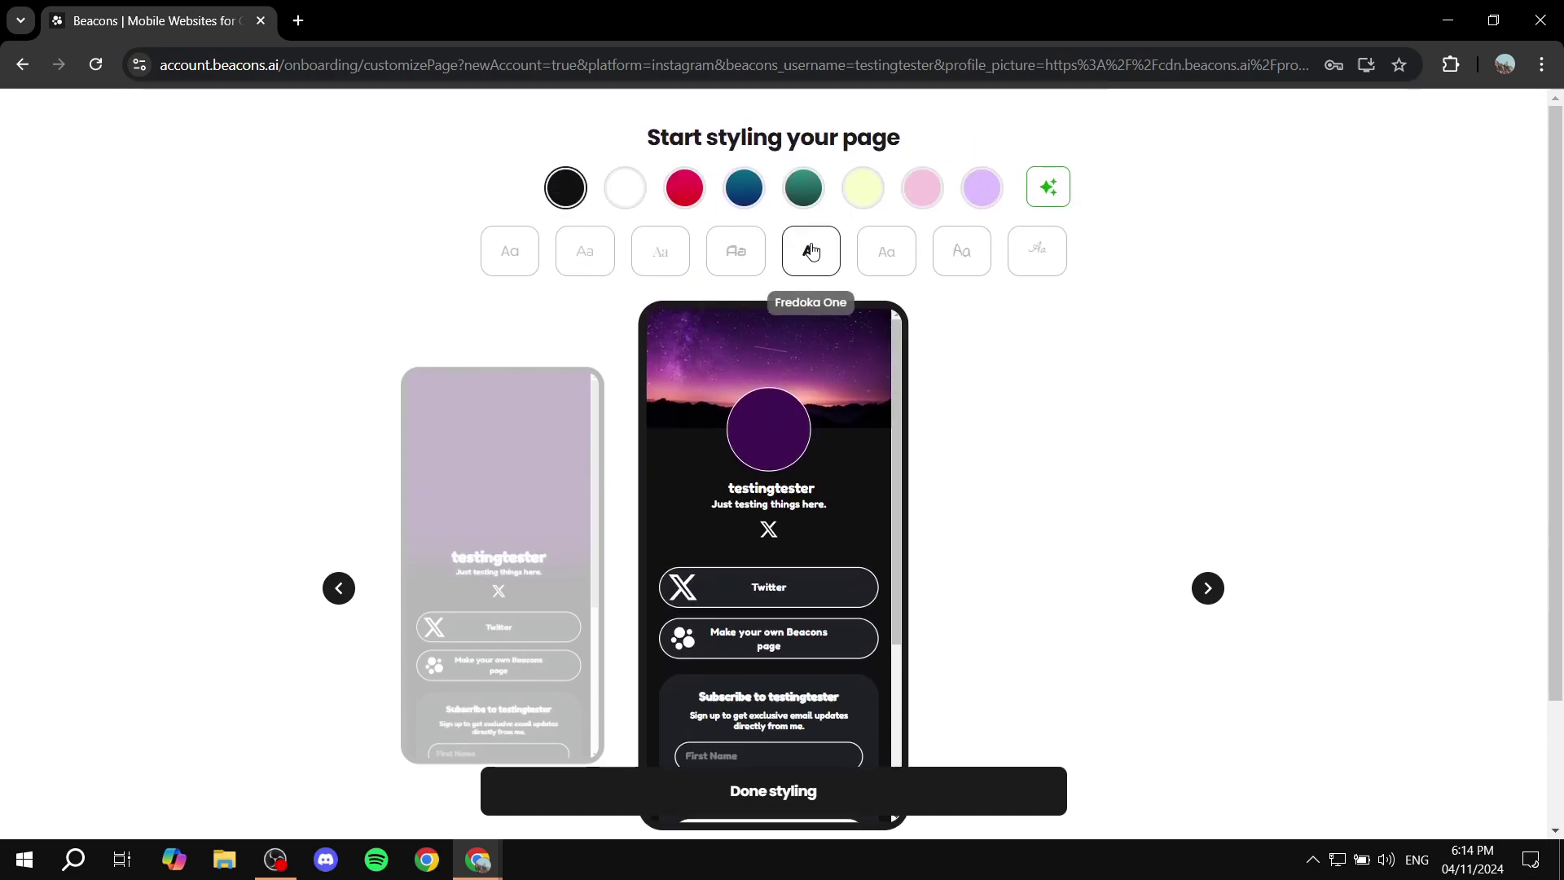
Centre the purple Portrait template and finish styling the page
scroll(1073, 331, down, 2)
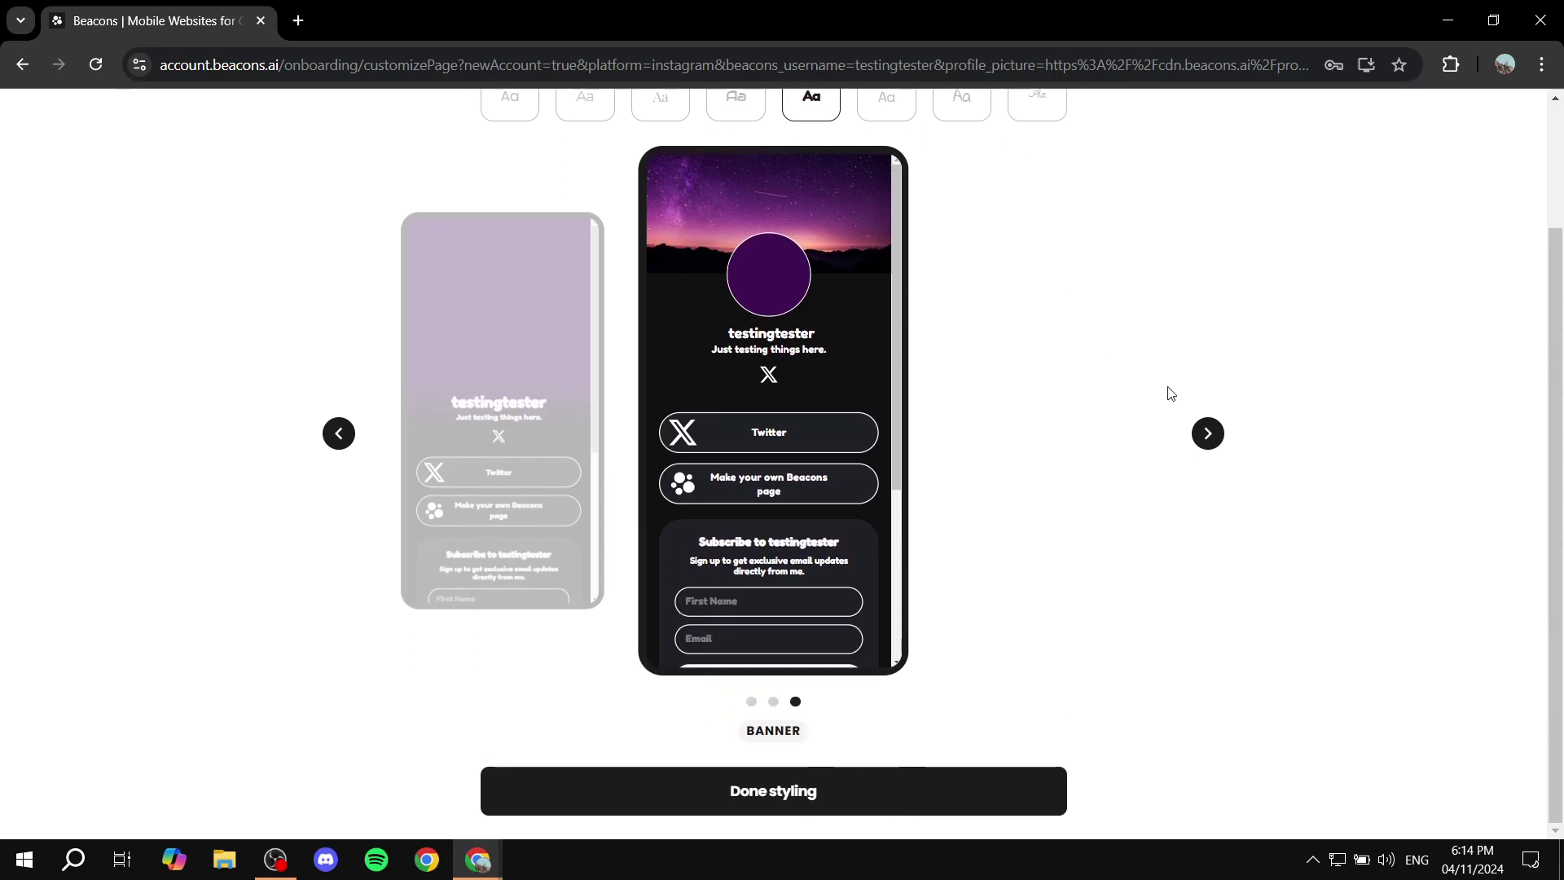
scroll(1166, 395, up, 2)
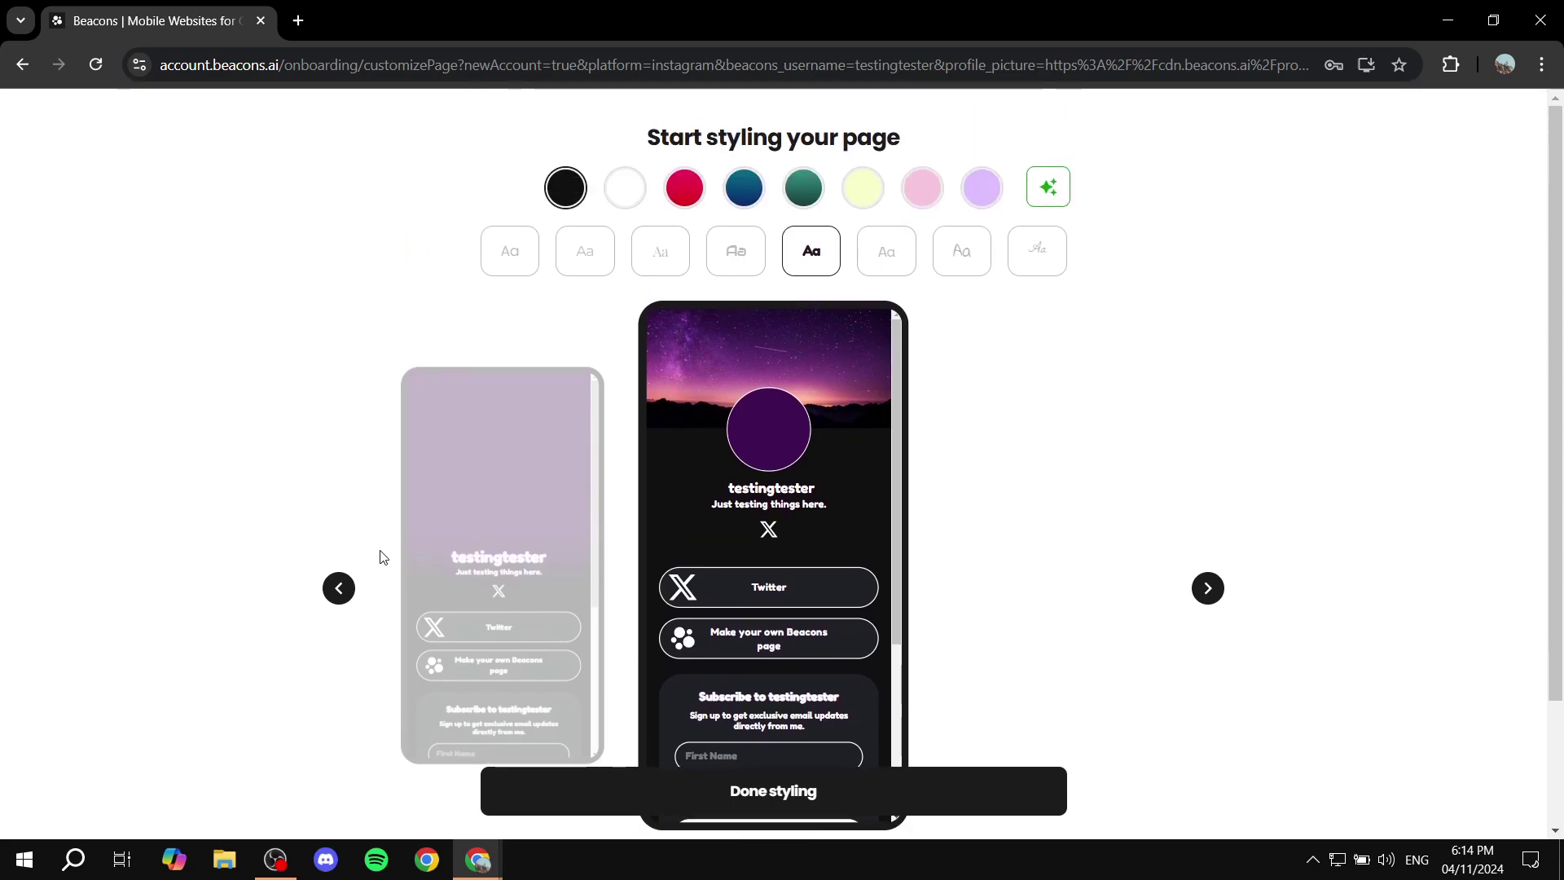
click(336, 600)
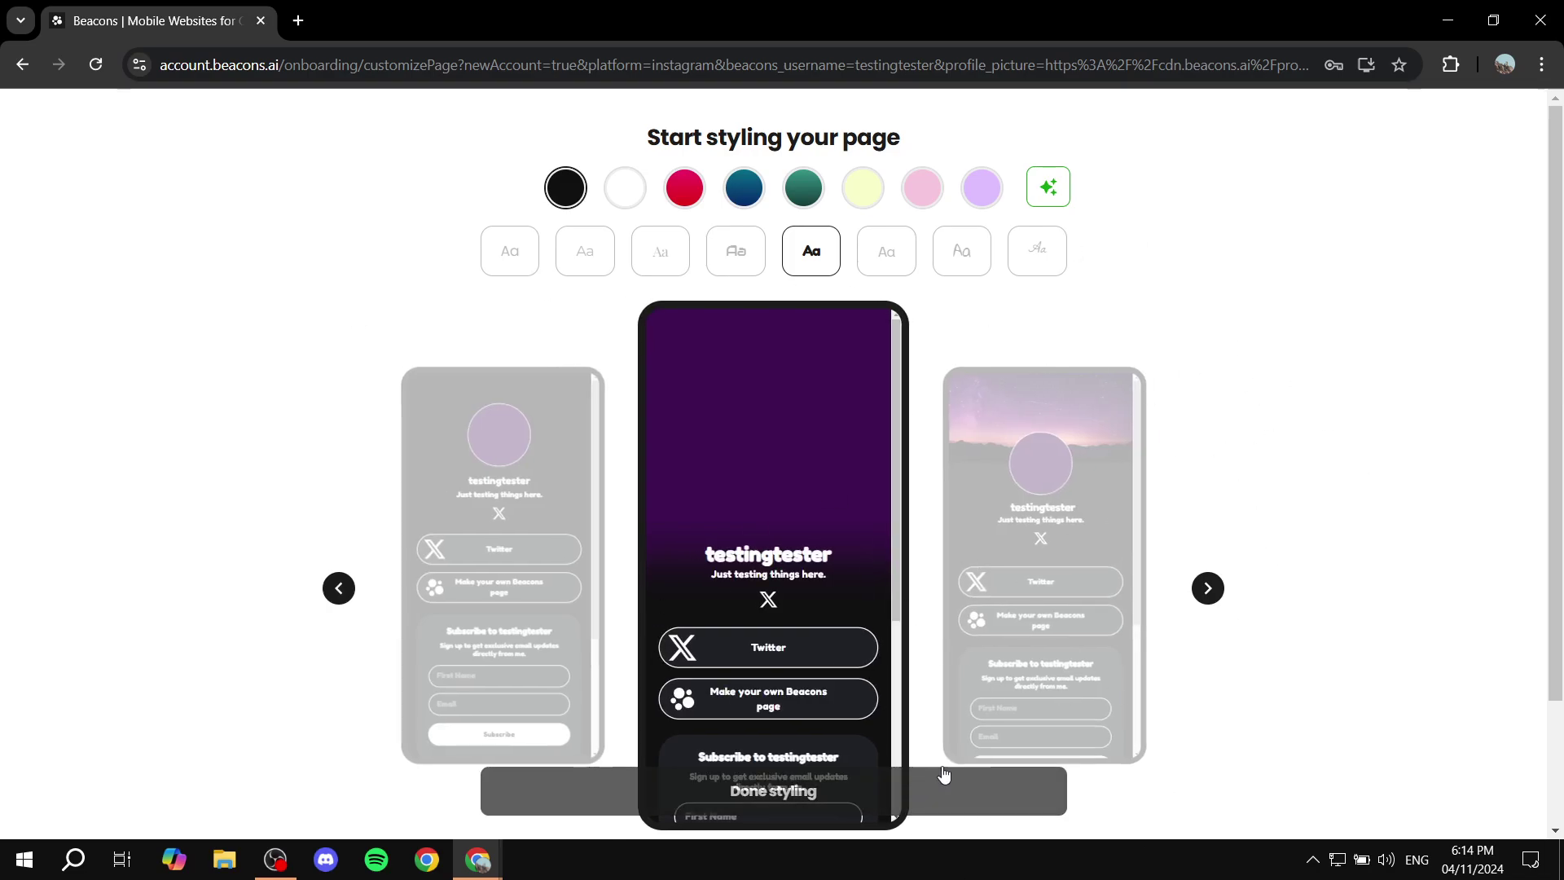
click(825, 796)
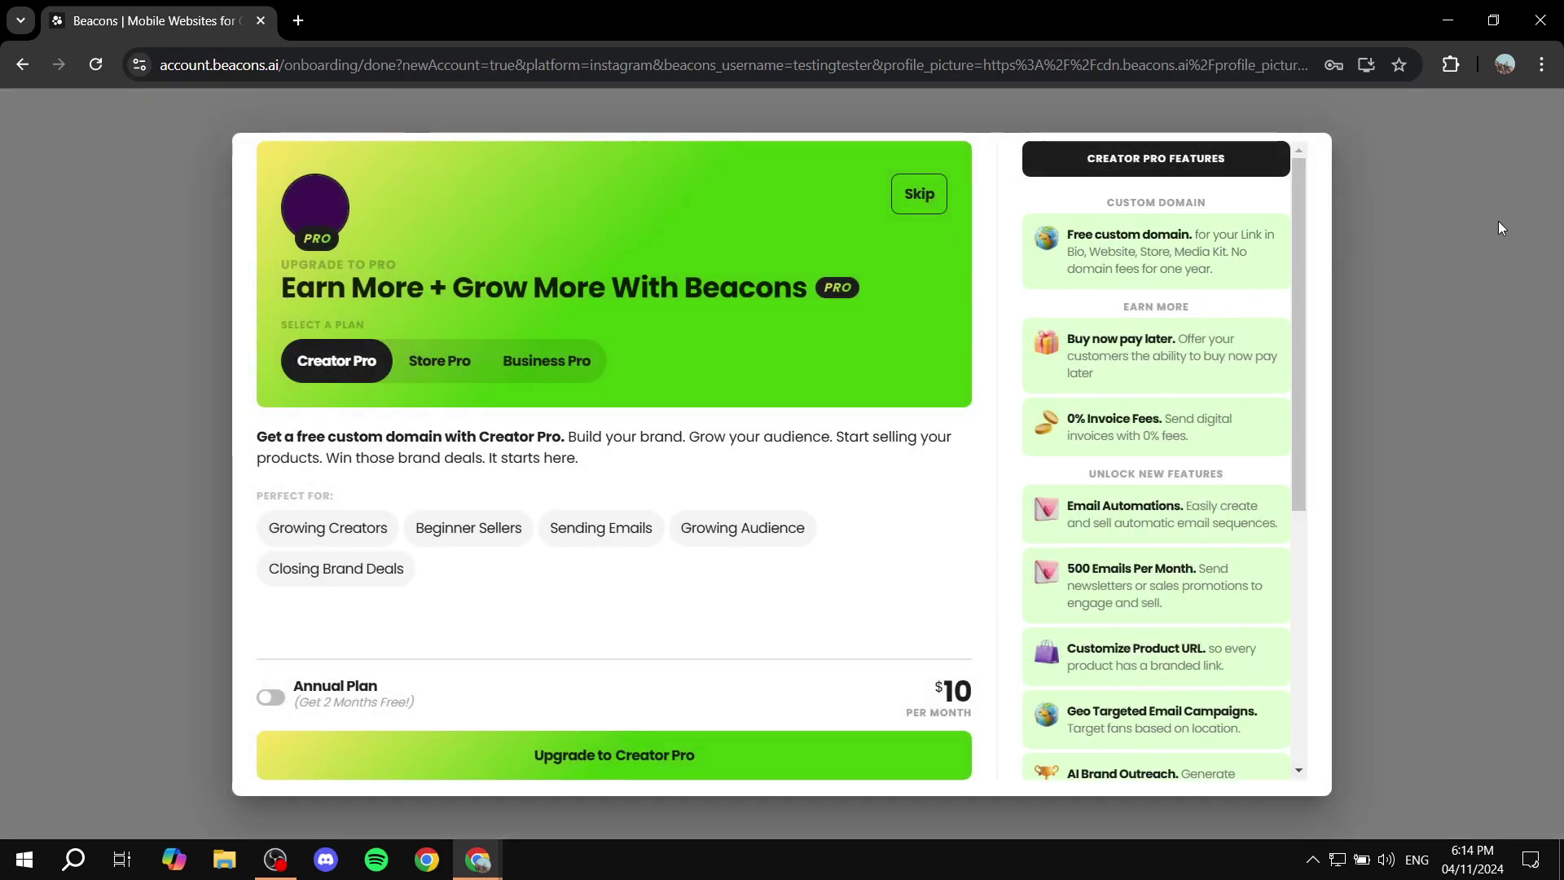
Skip the Pro upgrade, dismiss the custom domain offer, and answer No to brand deals and selling
click(920, 193)
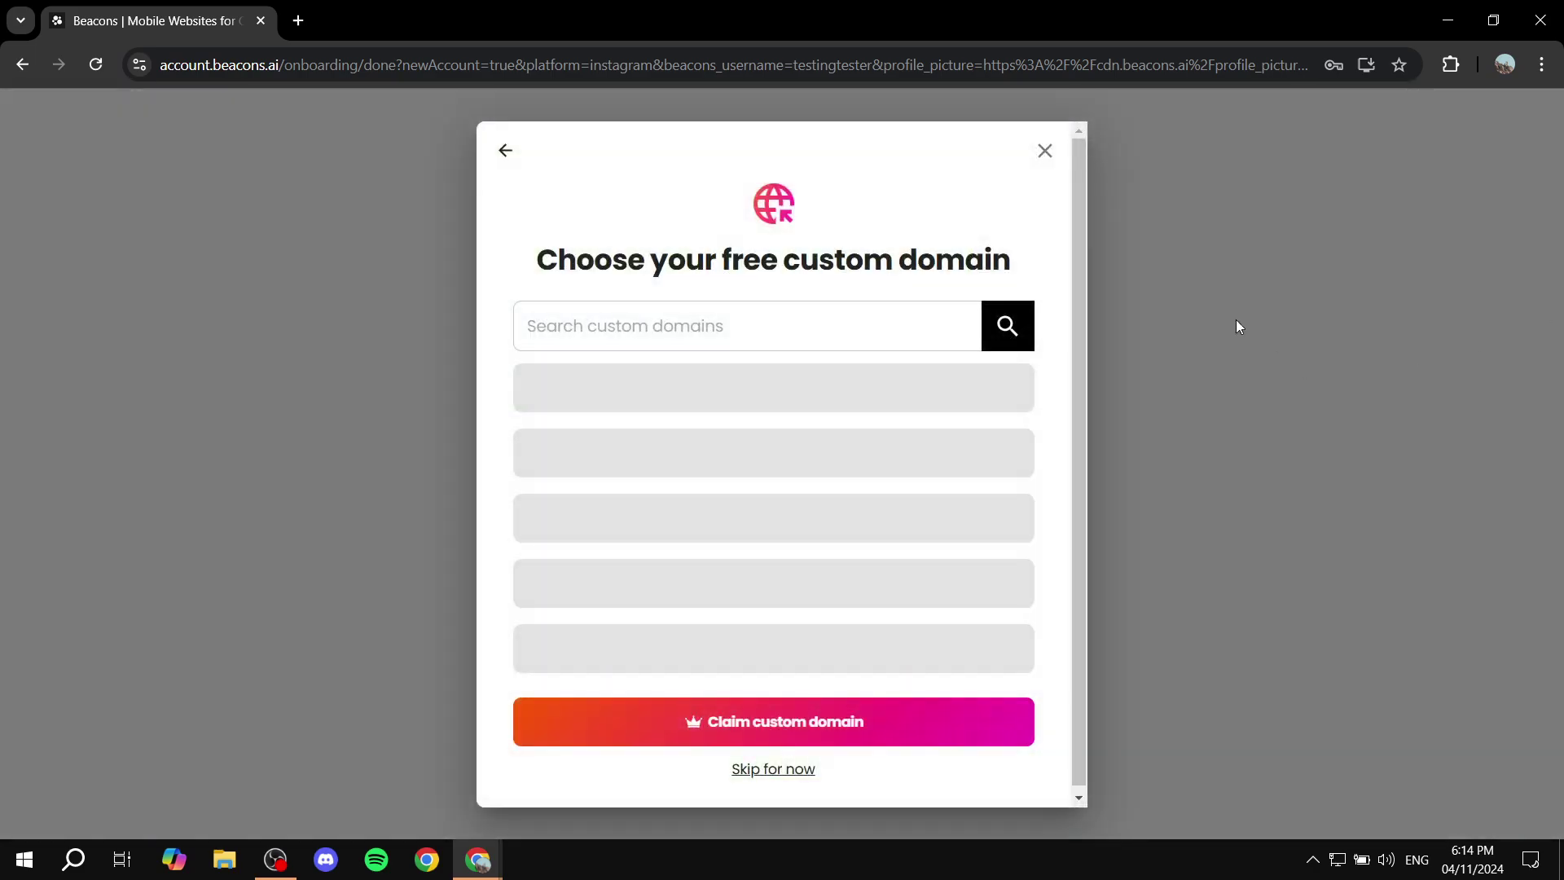
click(1043, 151)
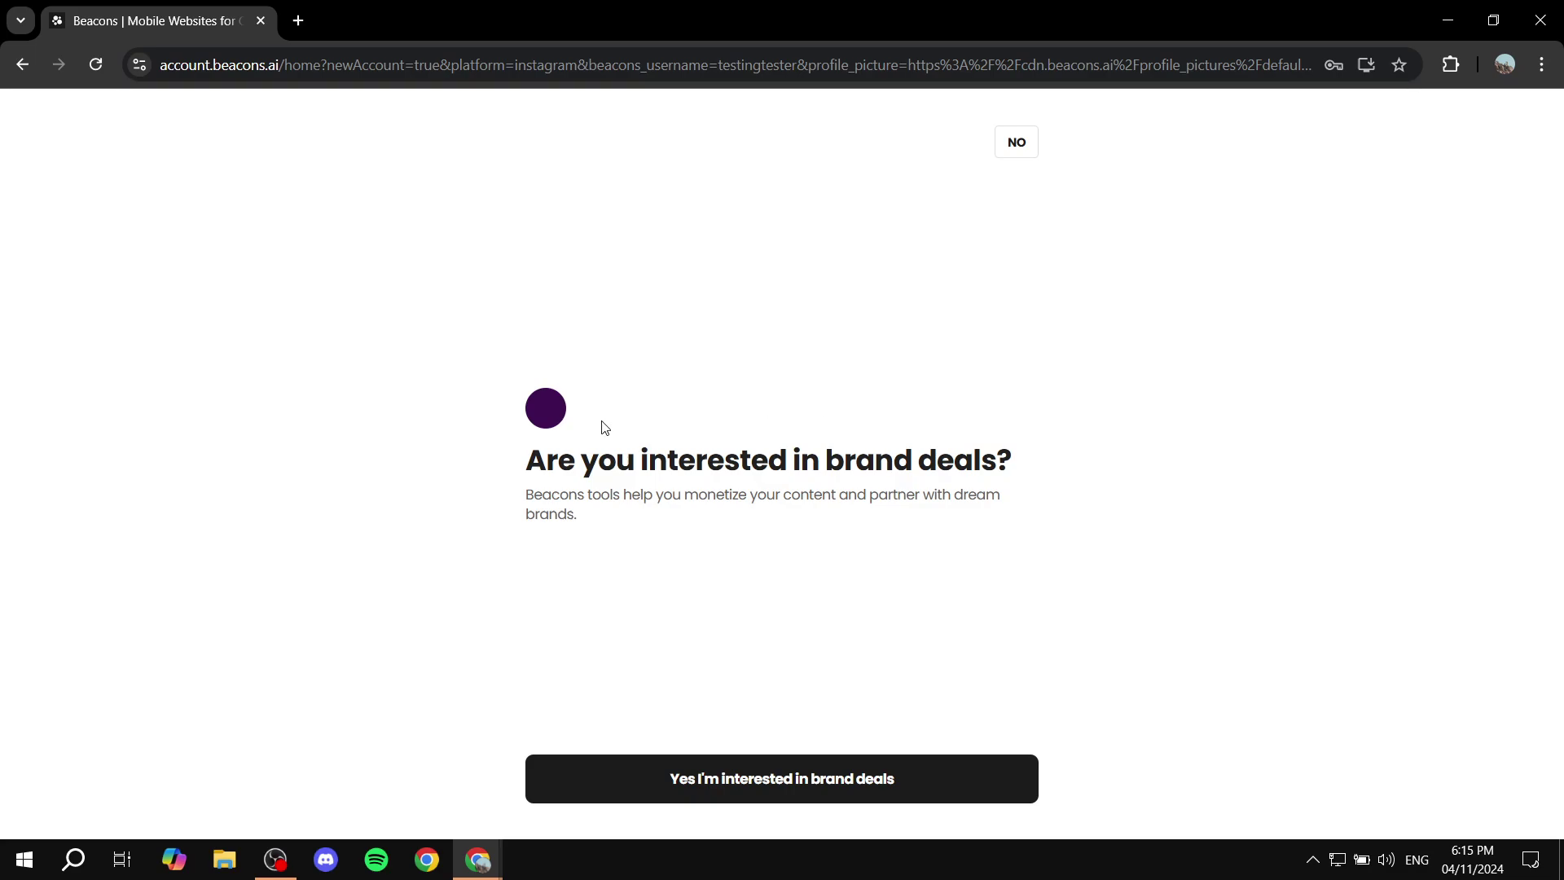
click(1015, 150)
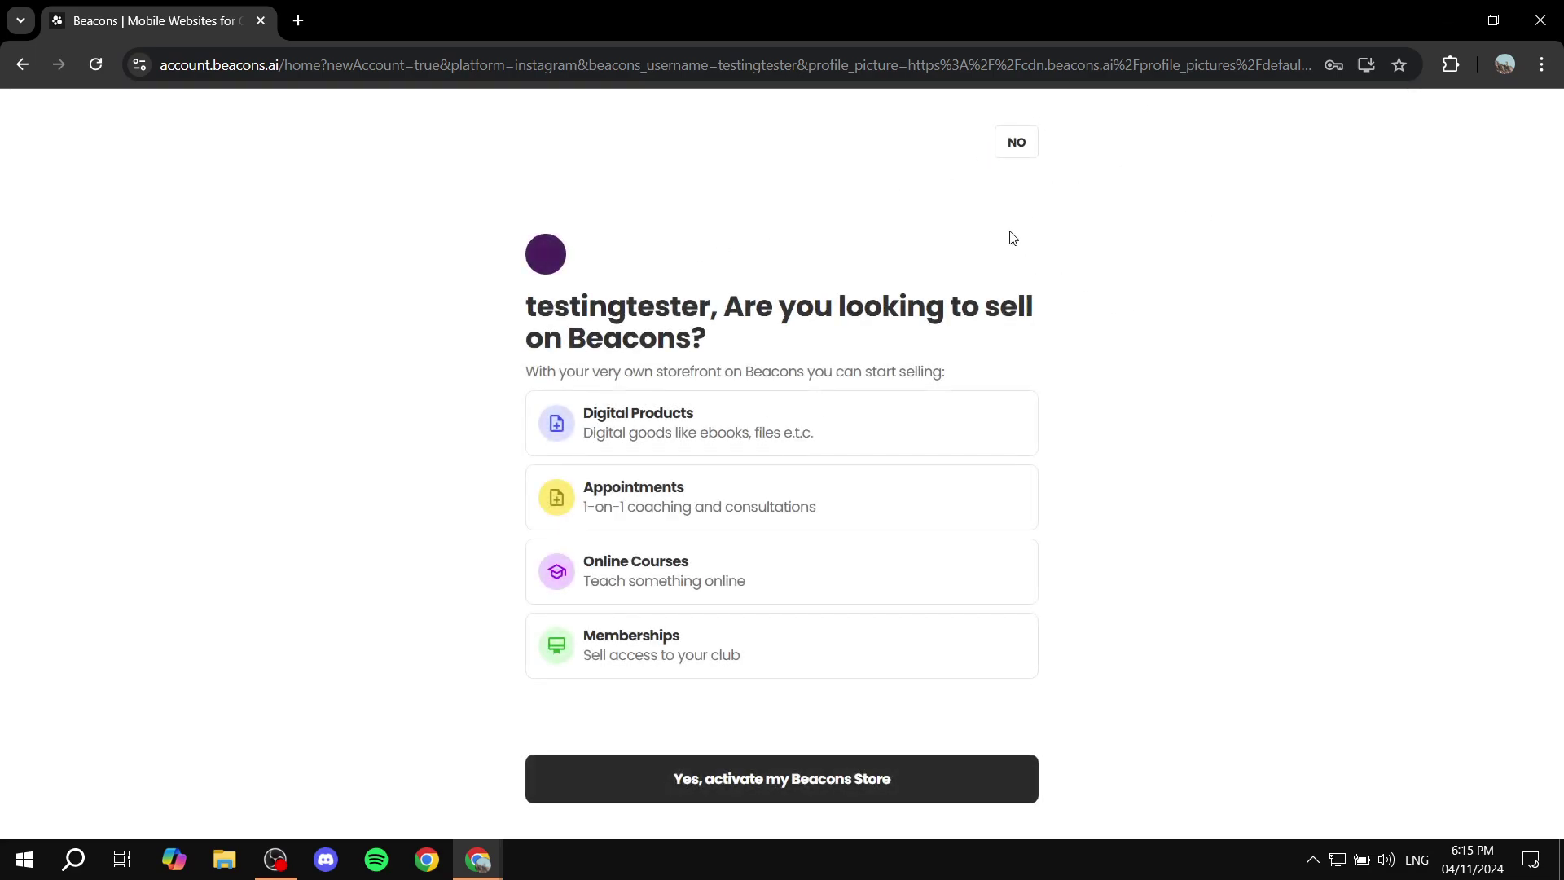
click(1018, 143)
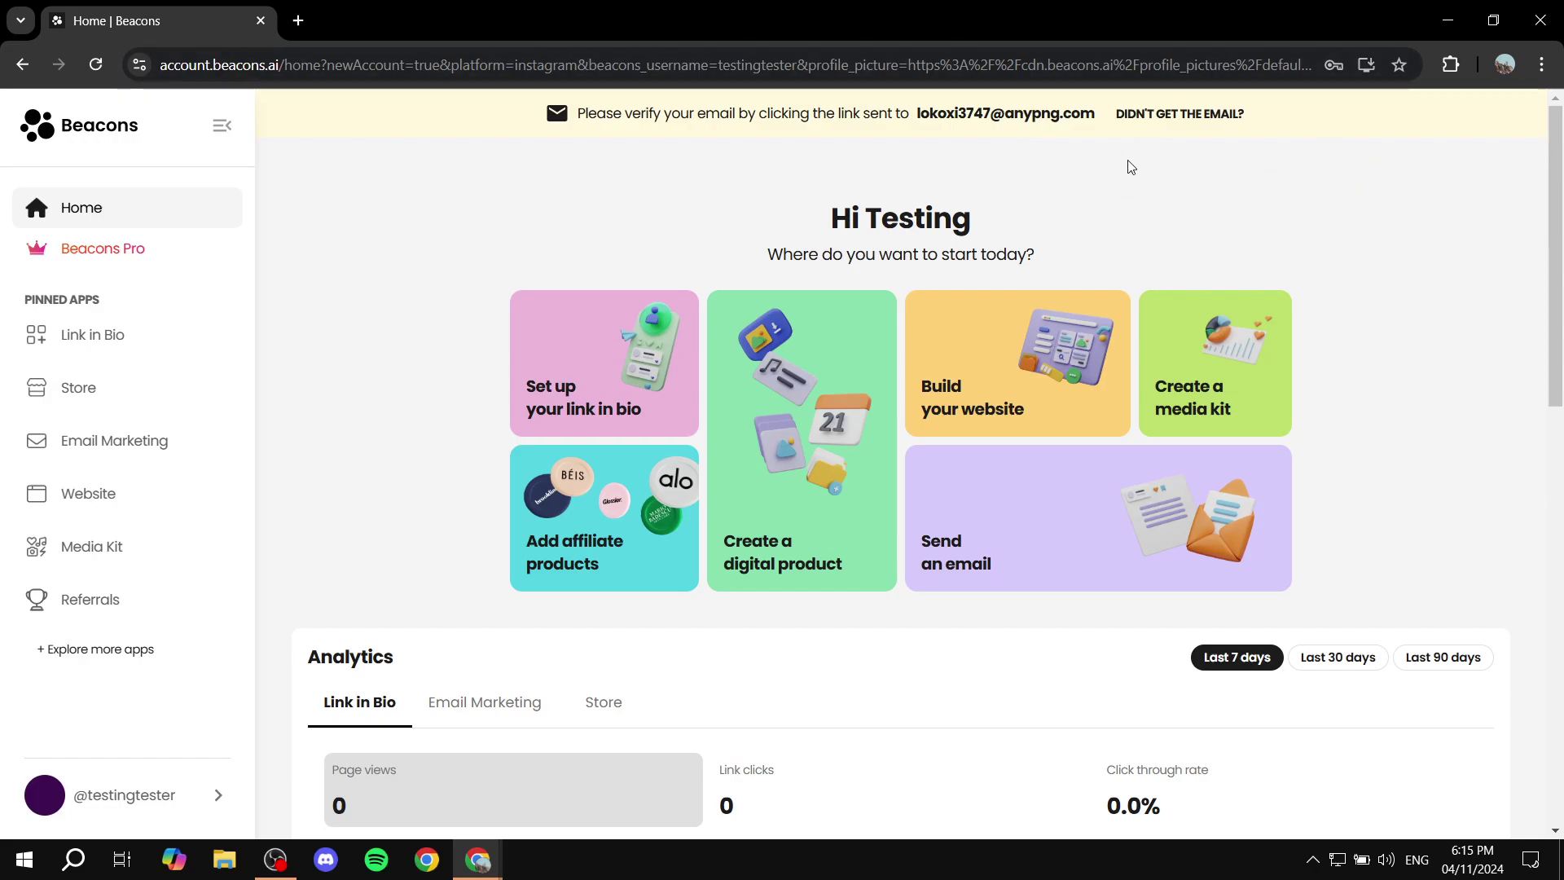
click(607, 355)
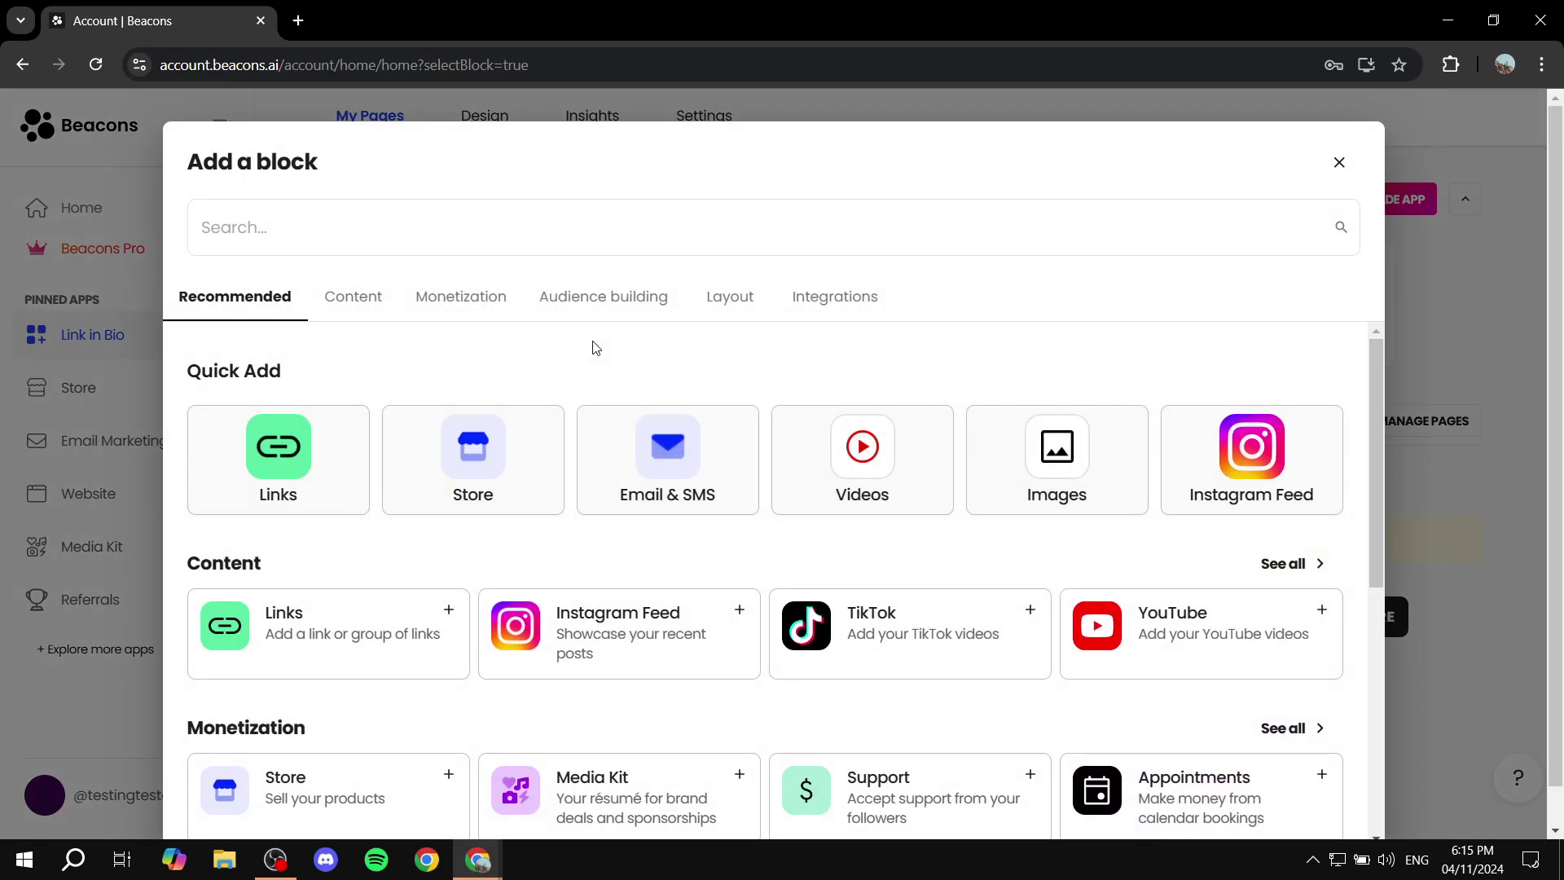
click(1338, 162)
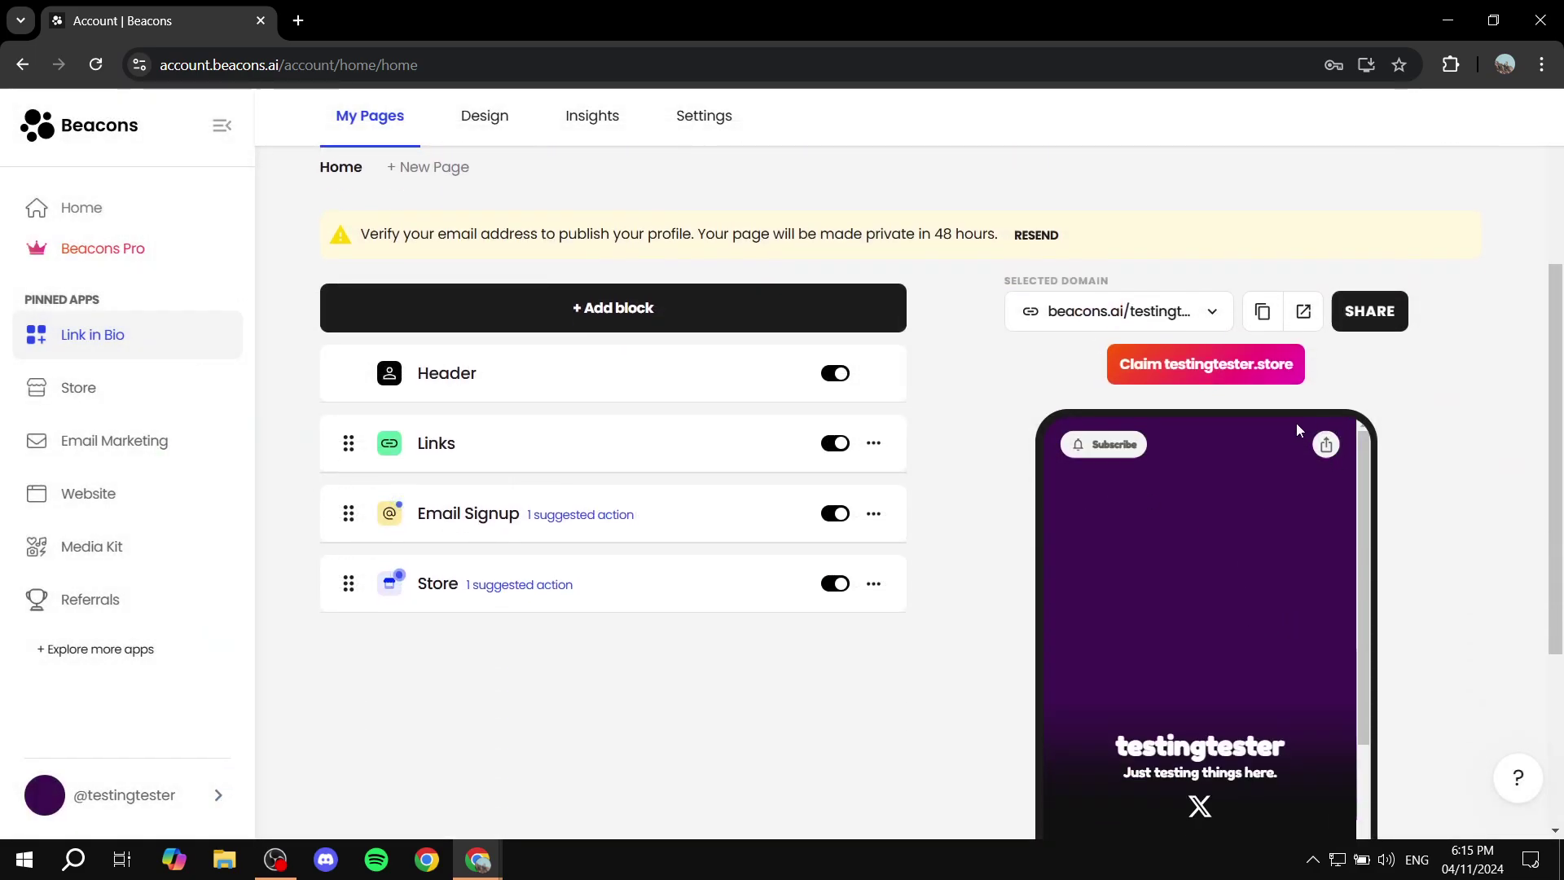
scroll(1220, 427, down, 4)
scroll(1287, 538, down, 4)
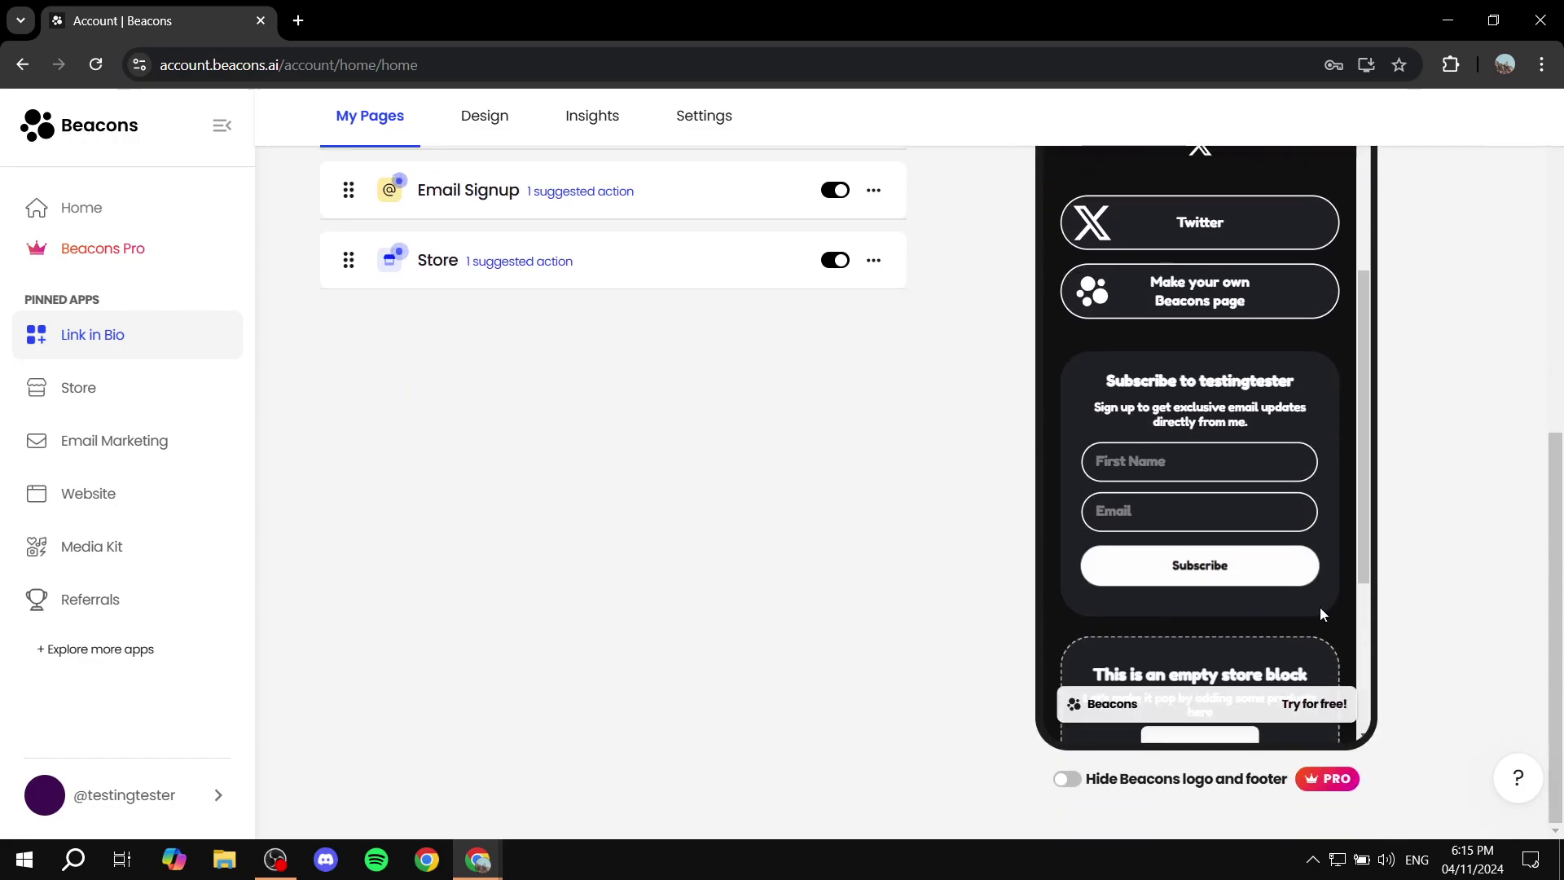
scroll(1483, 604, up, 5)
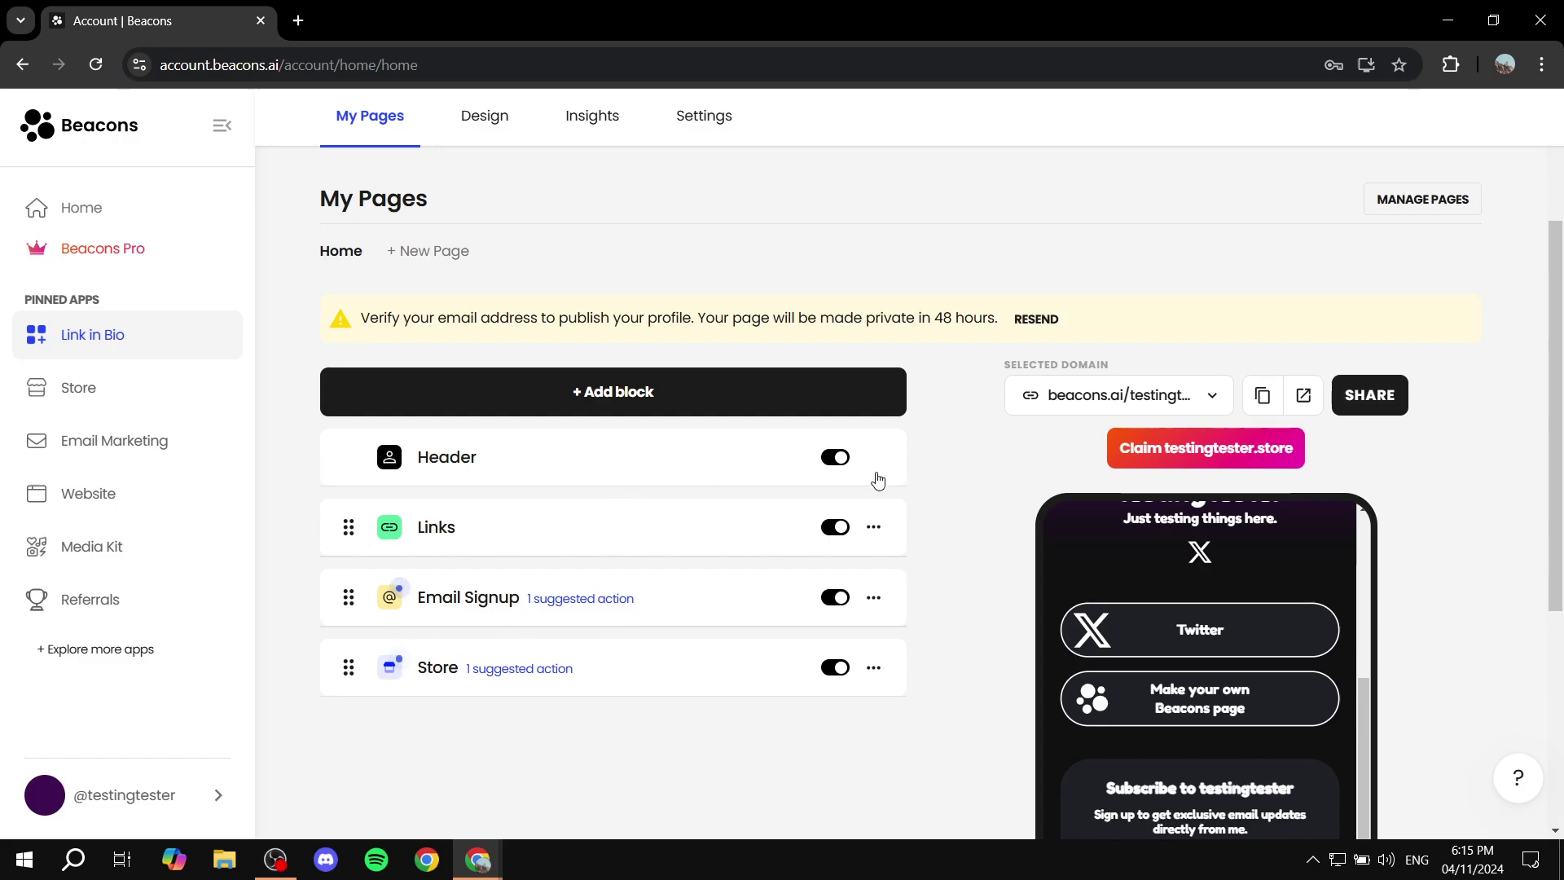
click(836, 459)
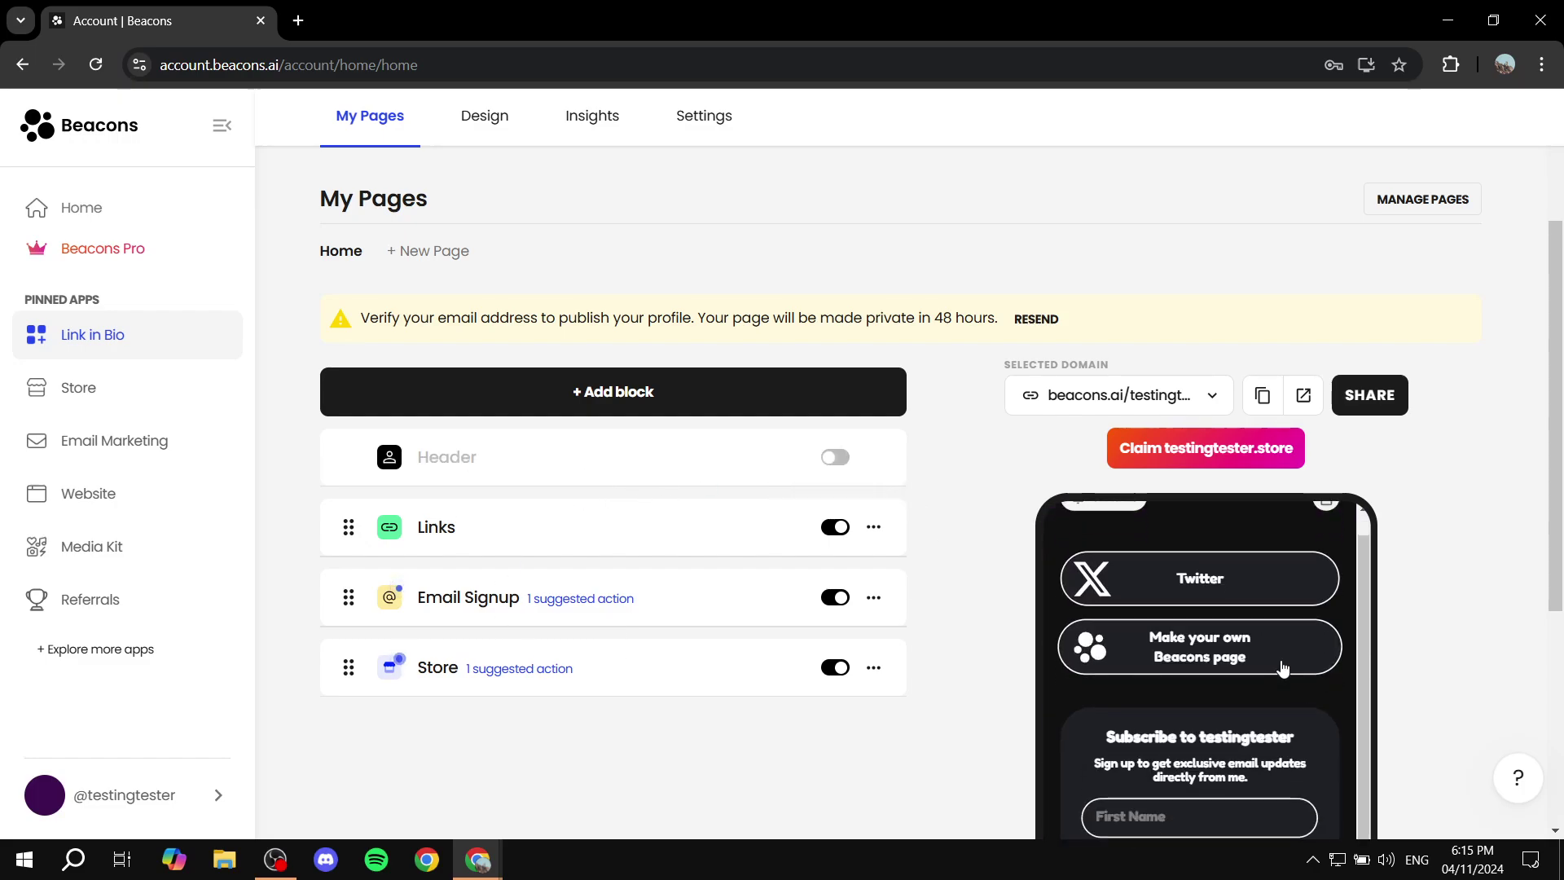
click(836, 459)
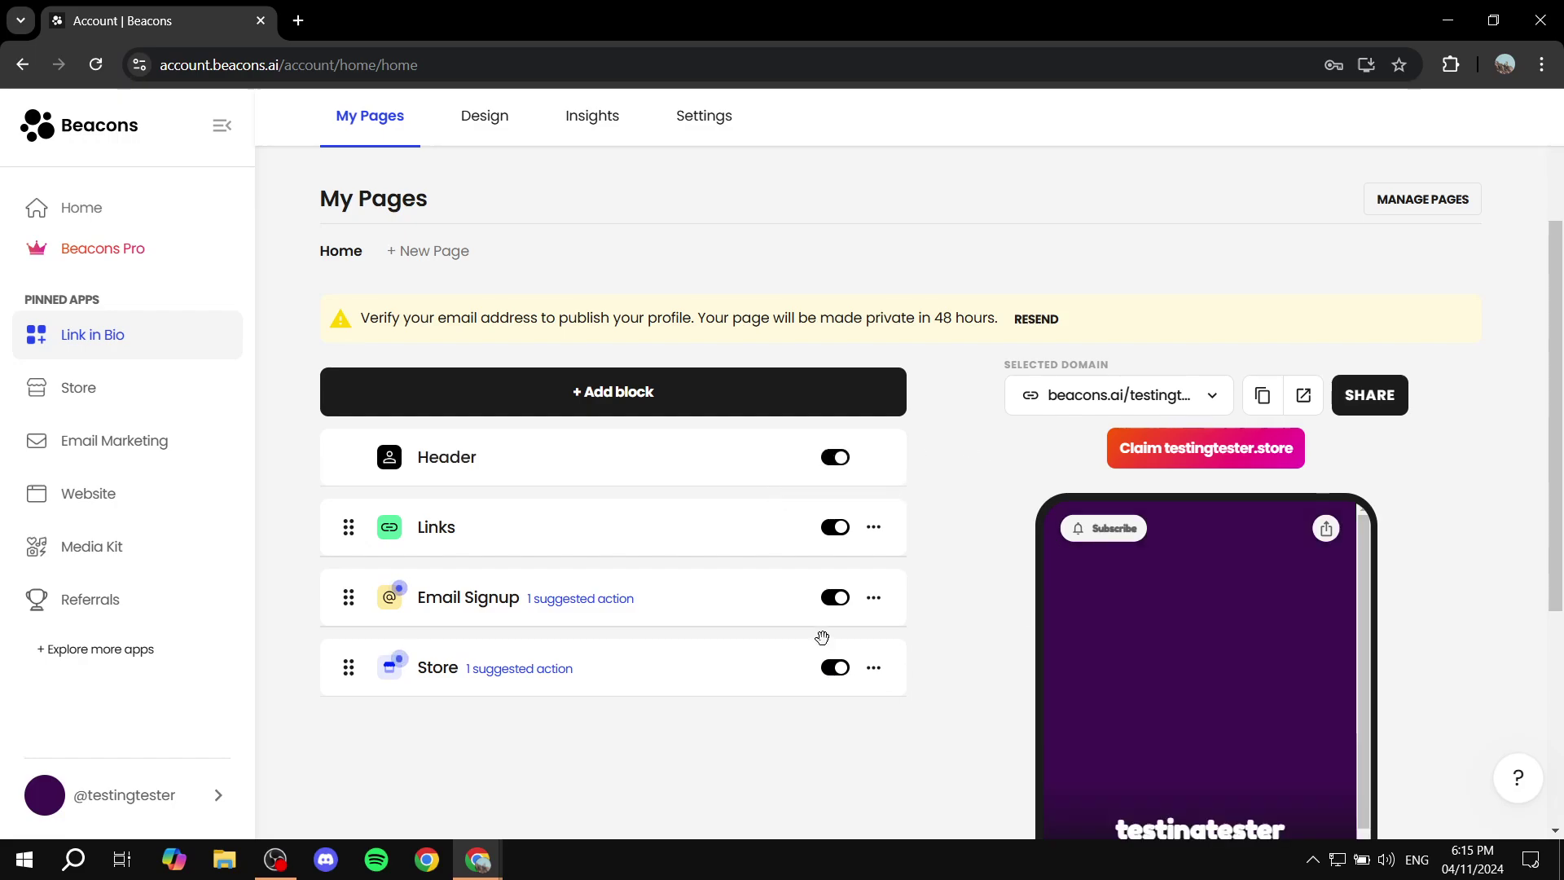
scroll(927, 526, down, 3)
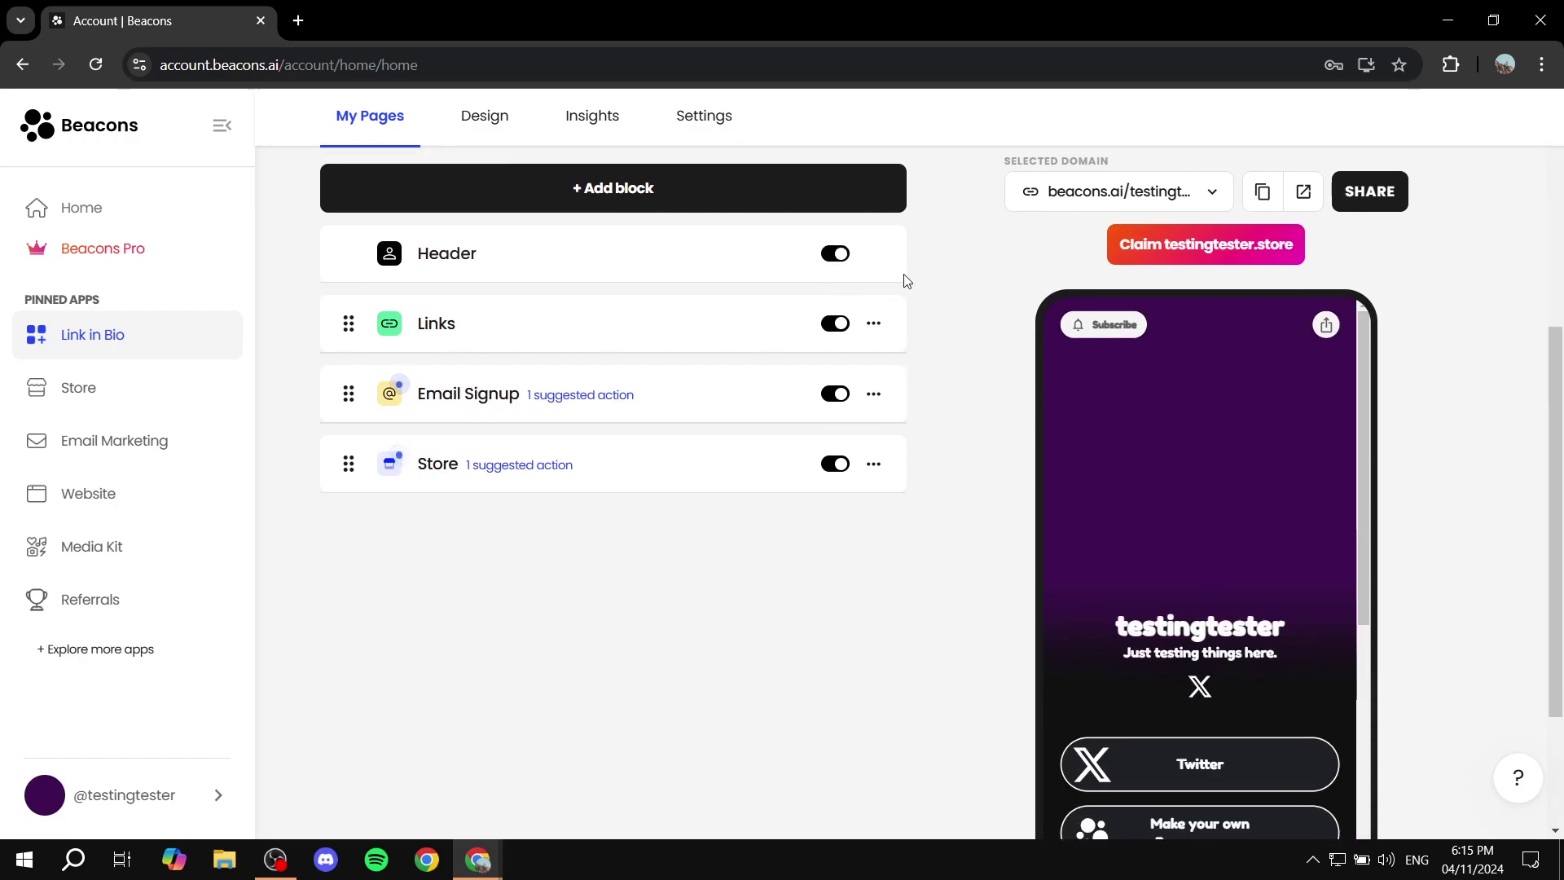
click(674, 178)
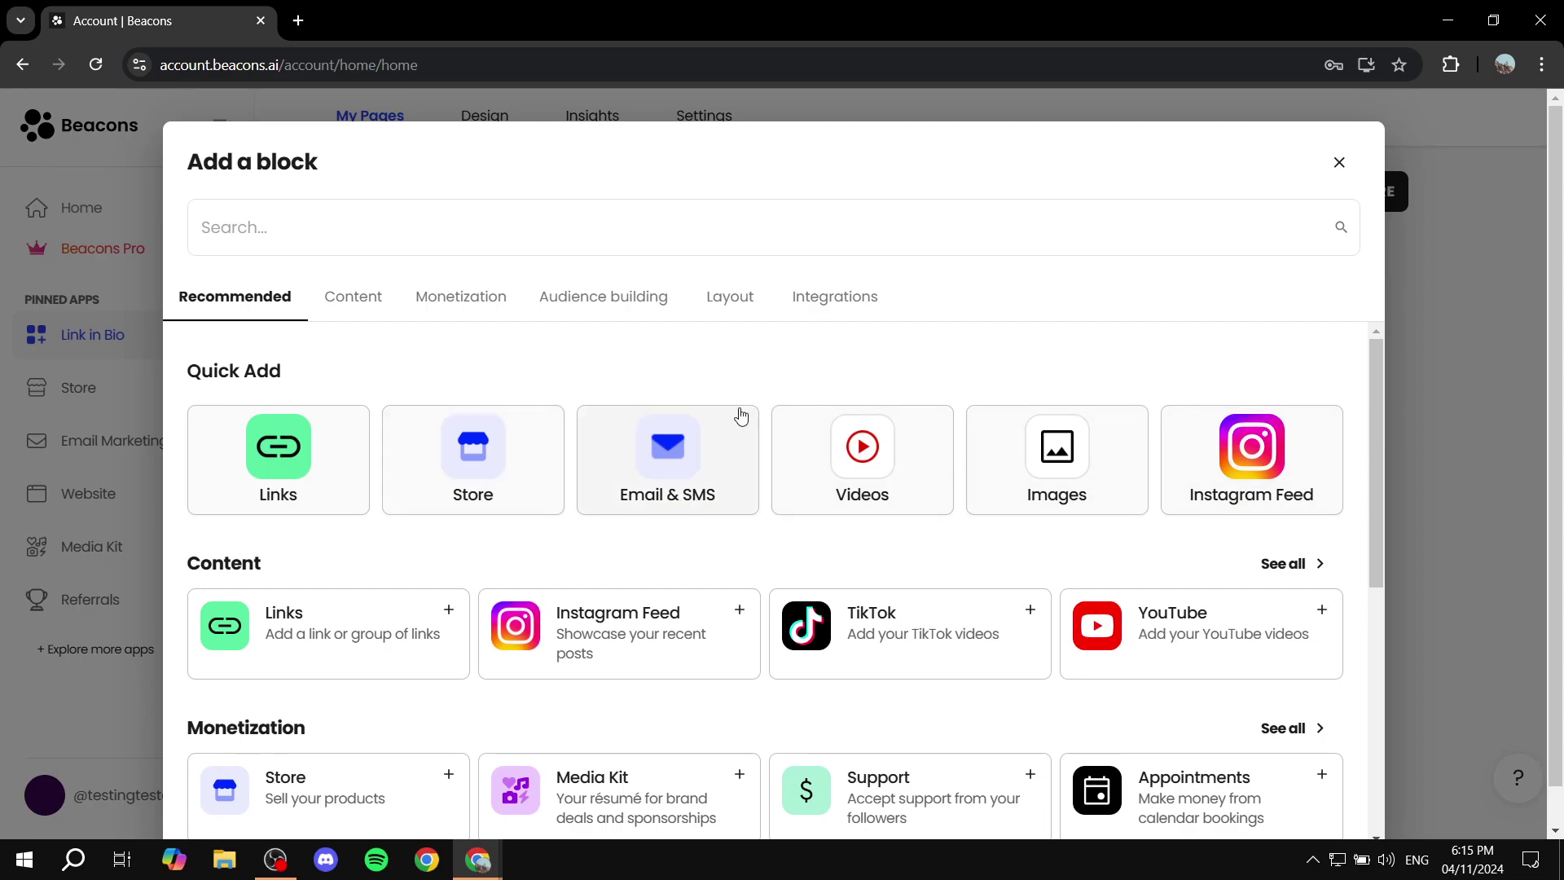
scroll(741, 415, down, 4)
scroll(860, 377, up, 2)
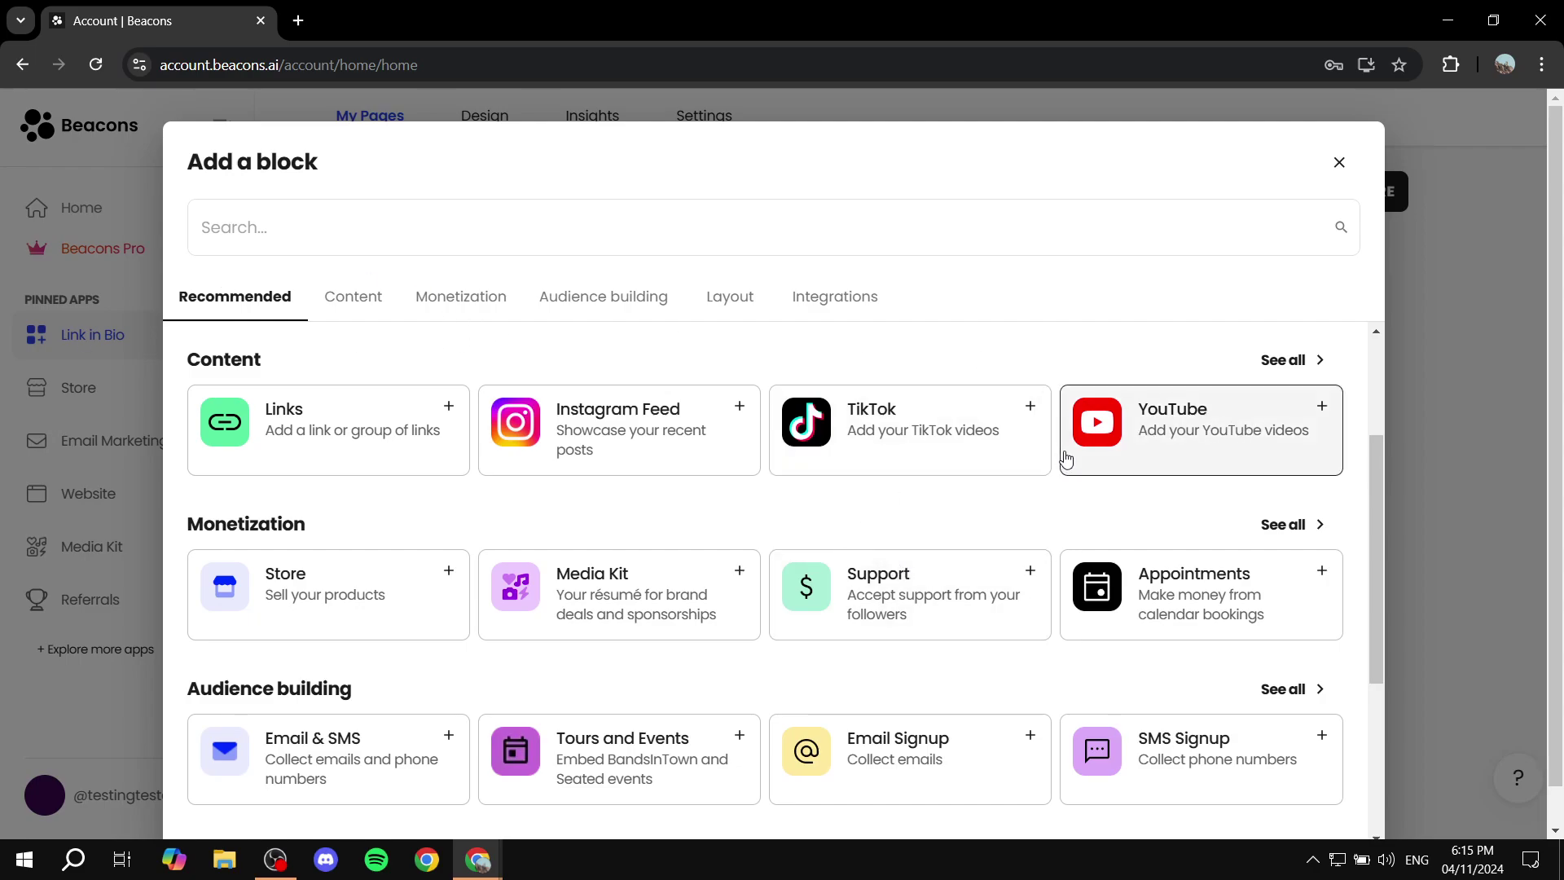
scroll(976, 503, down, 5)
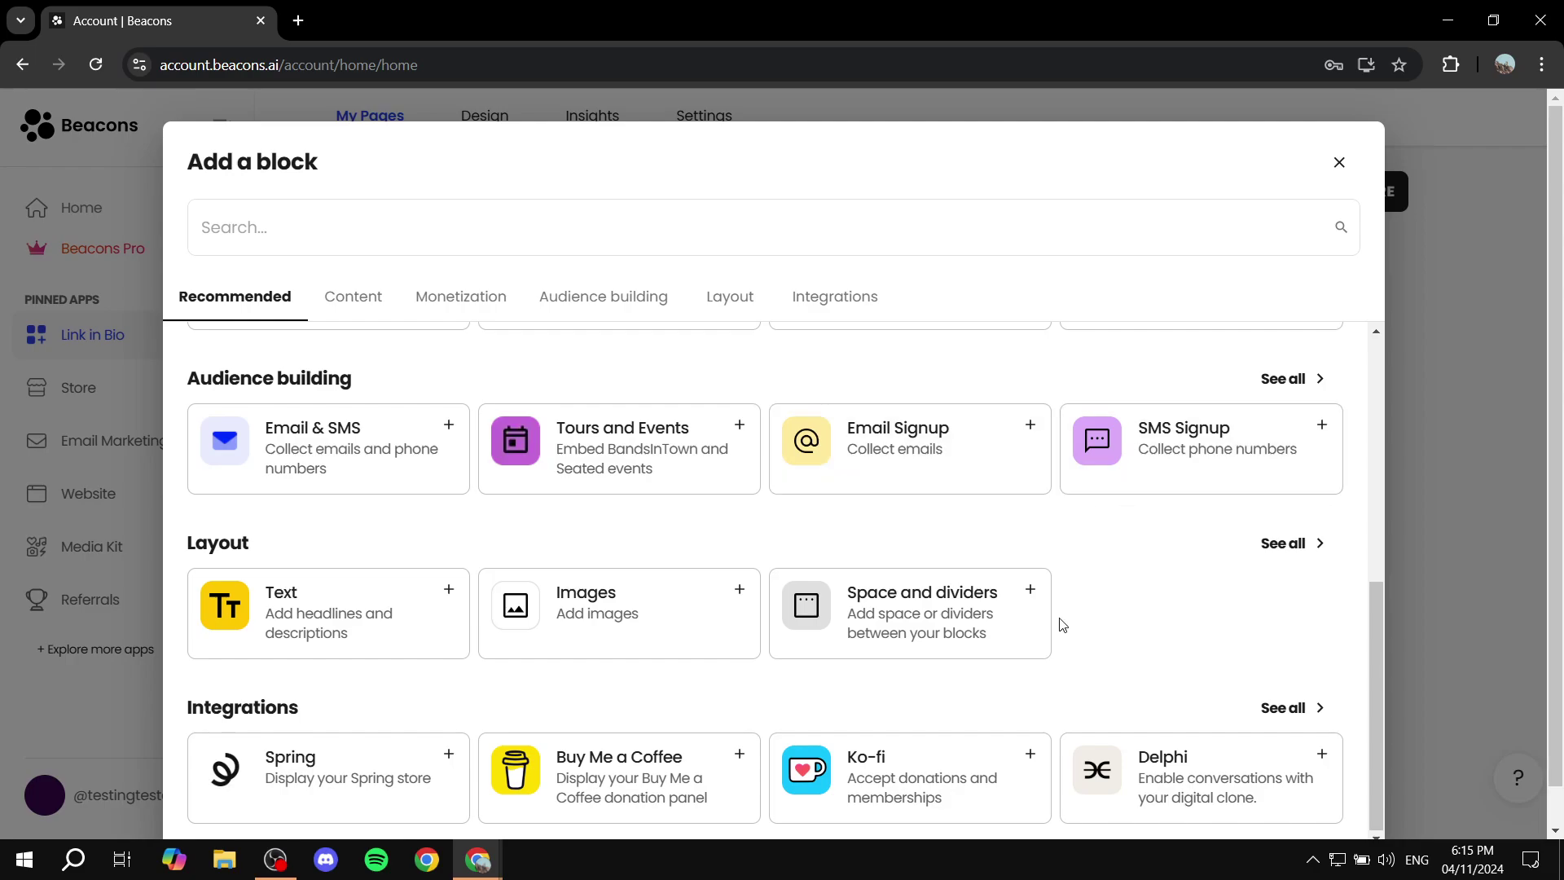
scroll(1082, 492, up, 8)
scroll(1082, 493, up, 1)
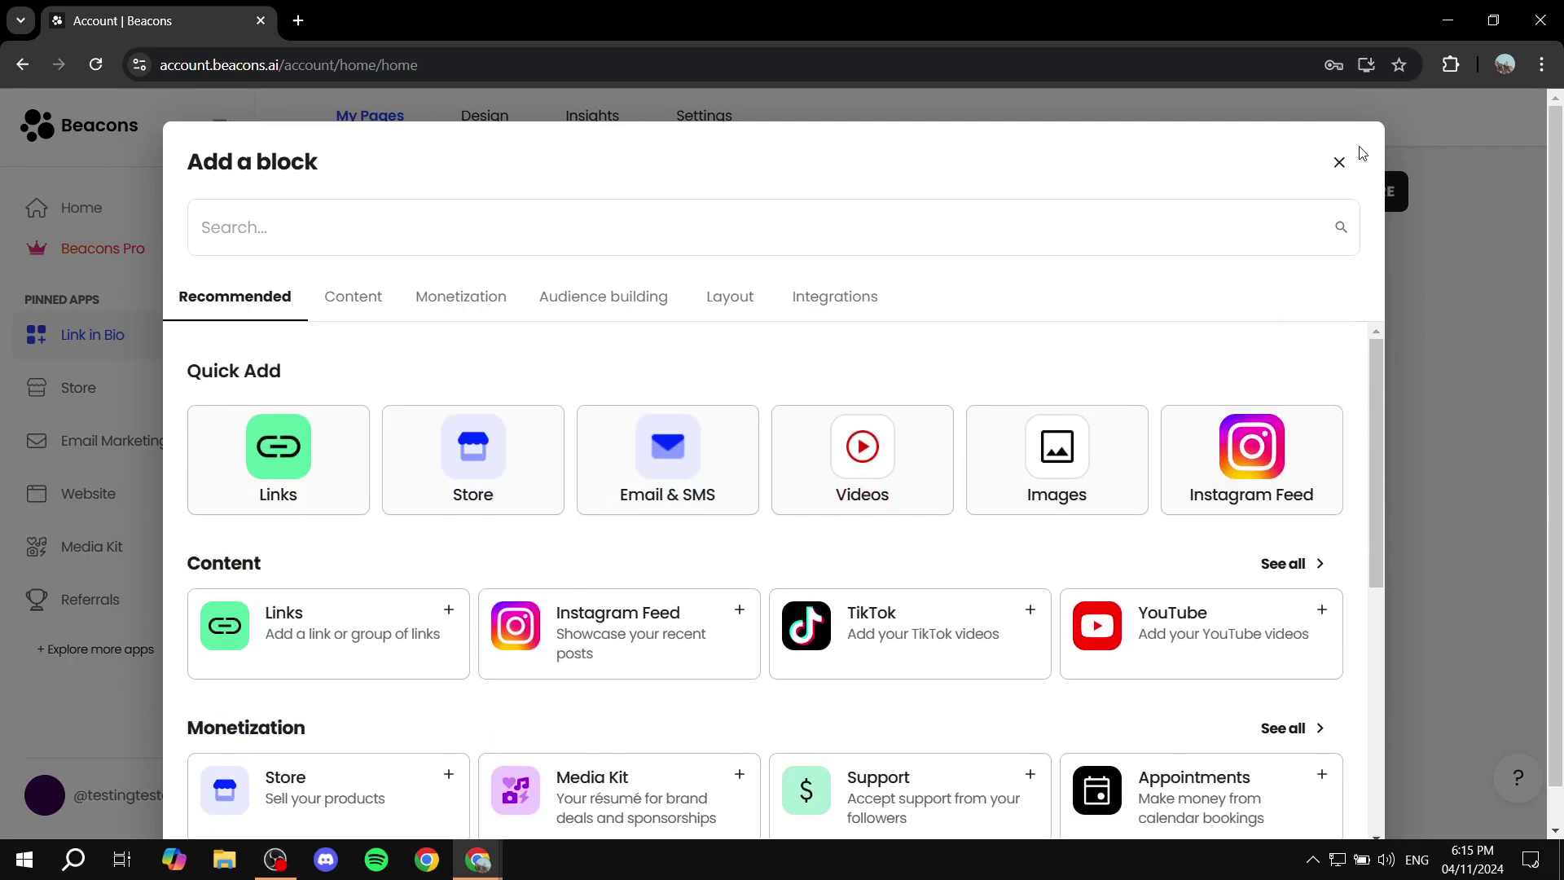
click(726, 307)
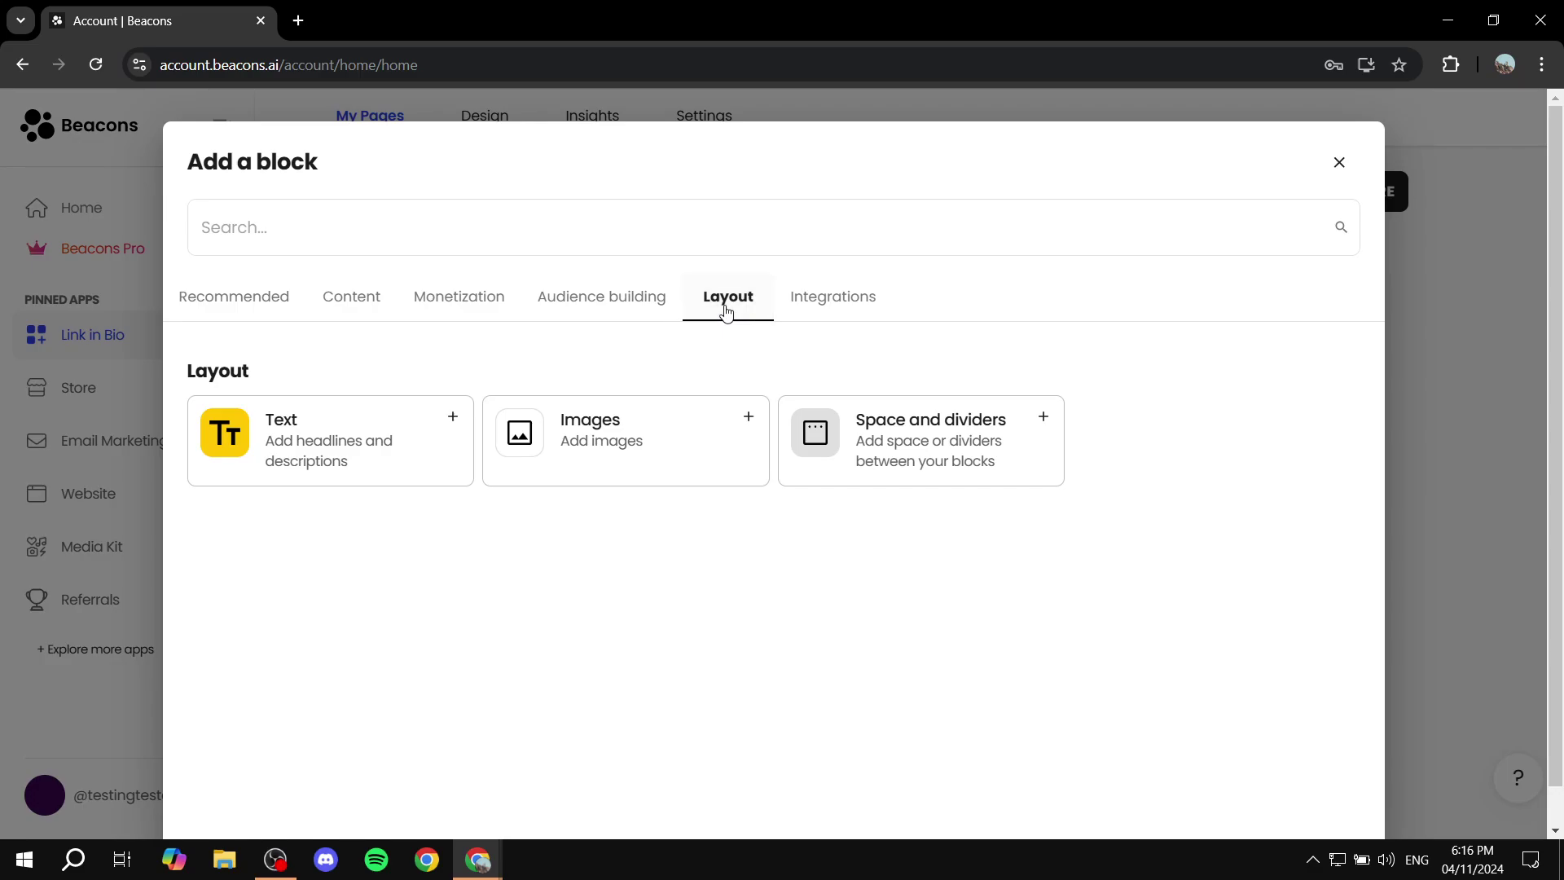
click(1339, 162)
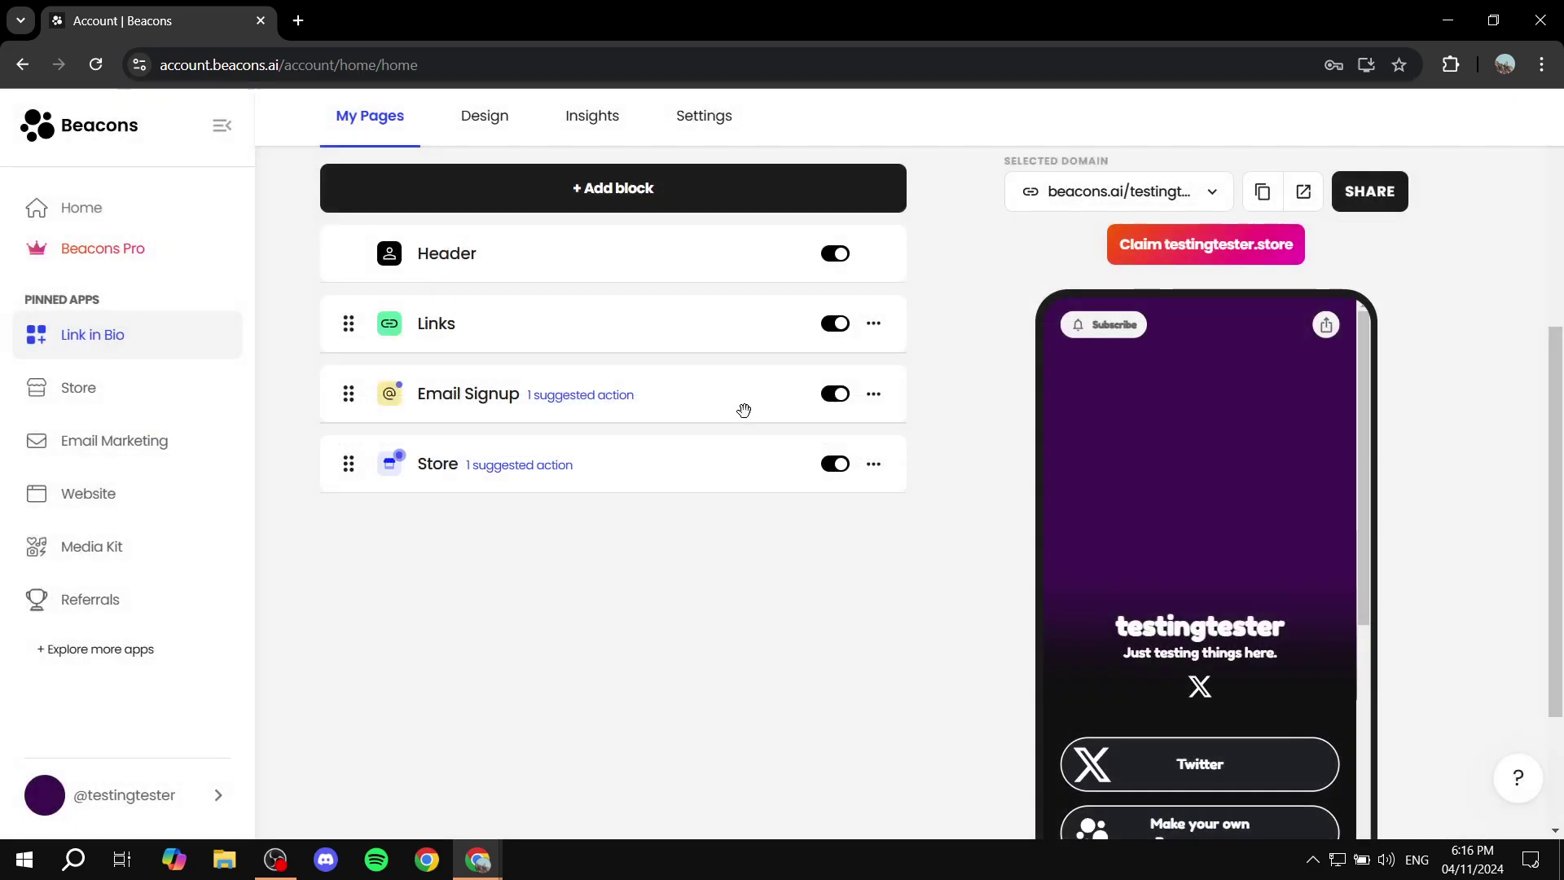
scroll(740, 408, up, 3)
scroll(637, 296, up, 2)
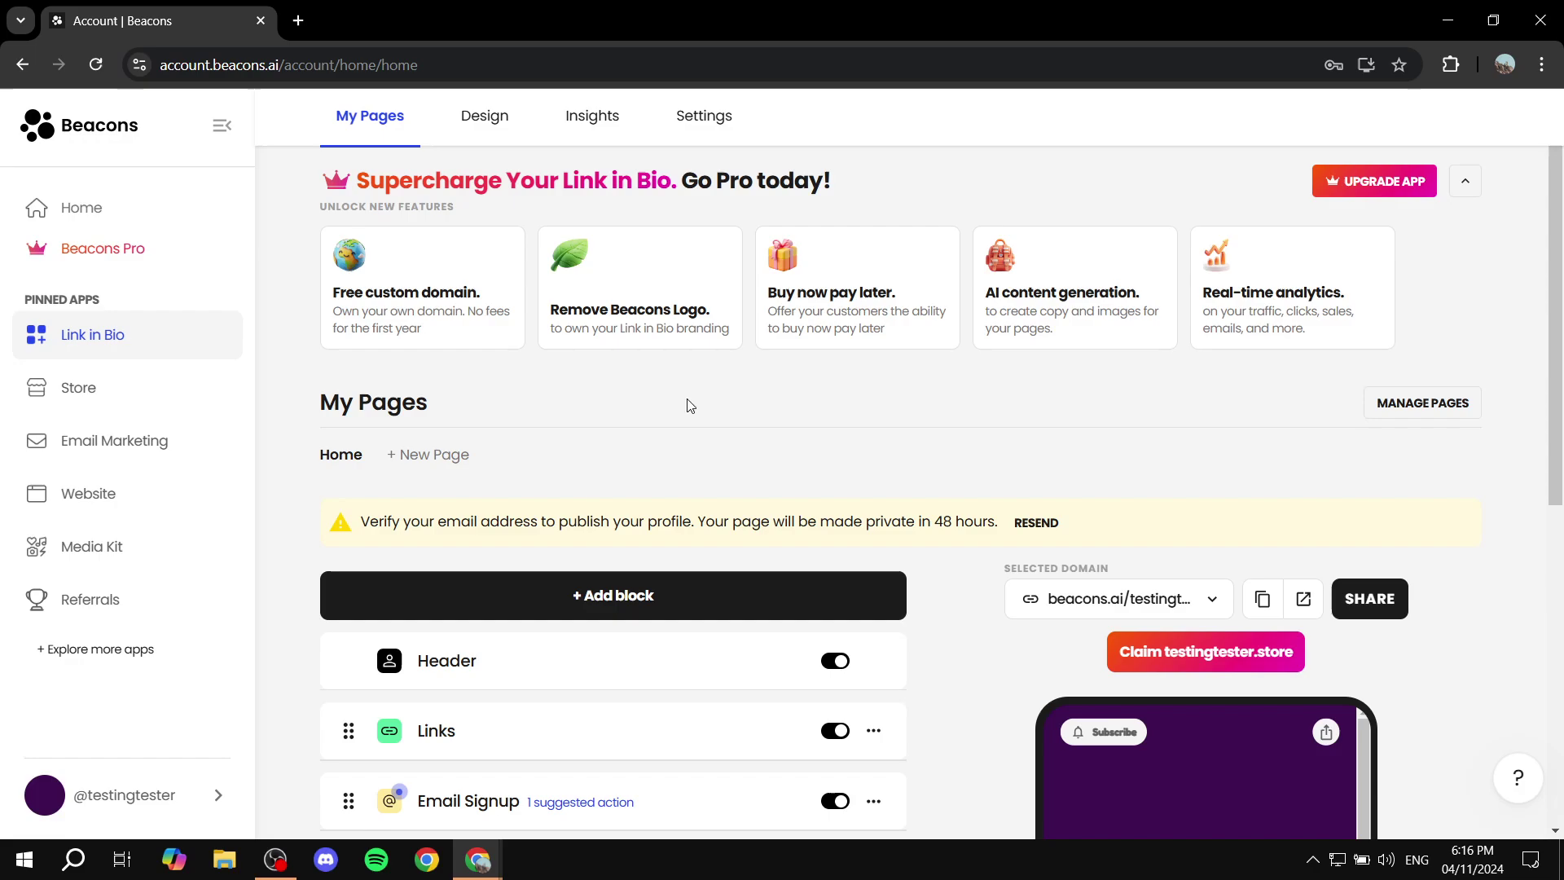
Open the page's Design settings and try the Banner layout option
click(499, 120)
scroll(817, 294, down, 3)
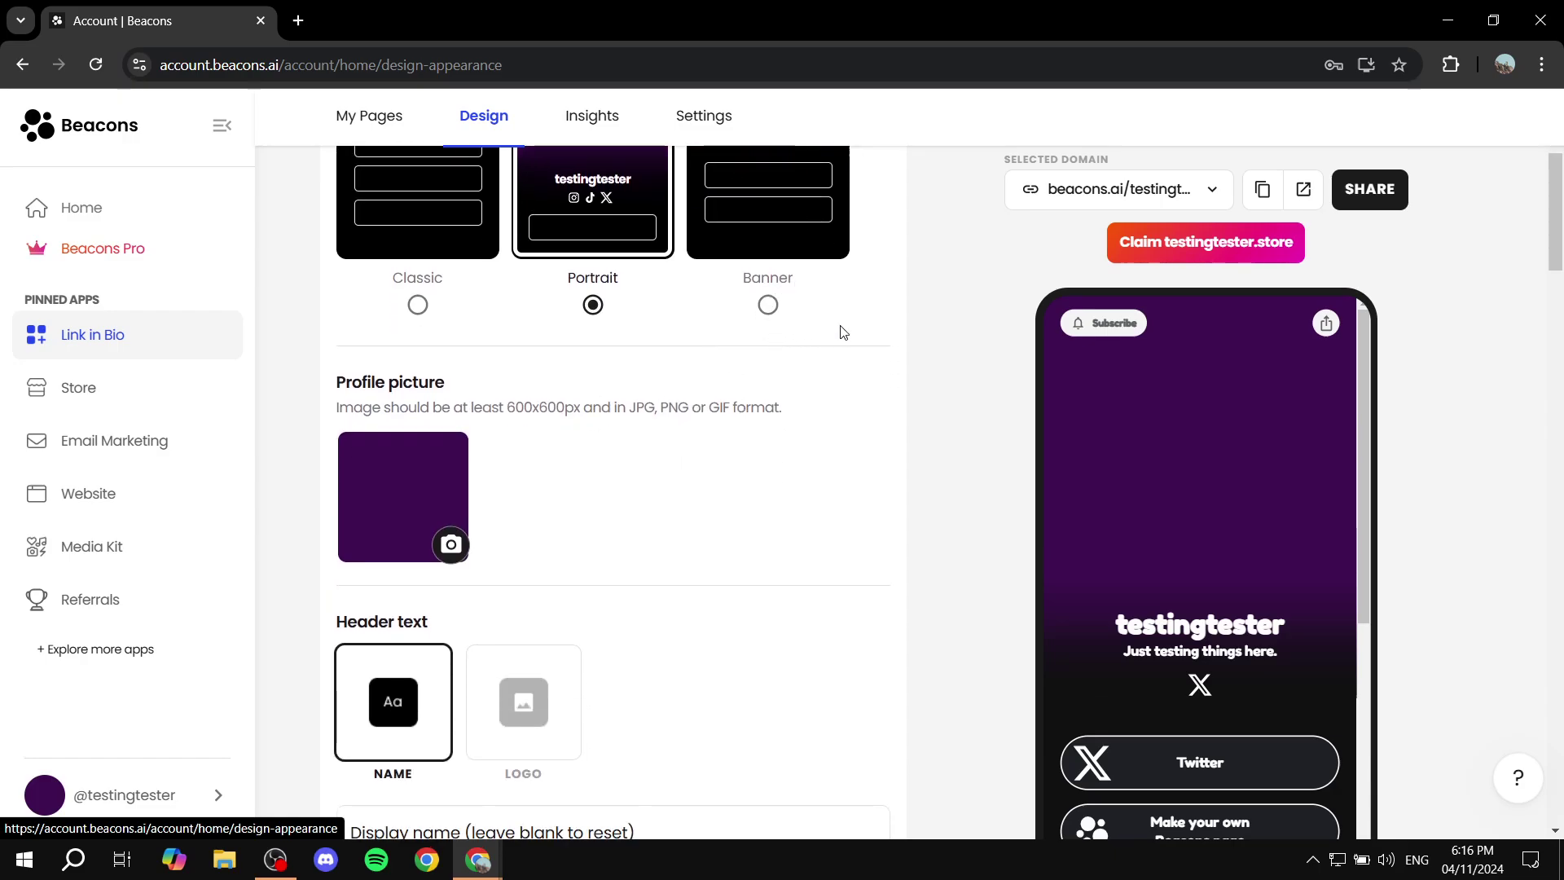
scroll(1170, 570, down, 3)
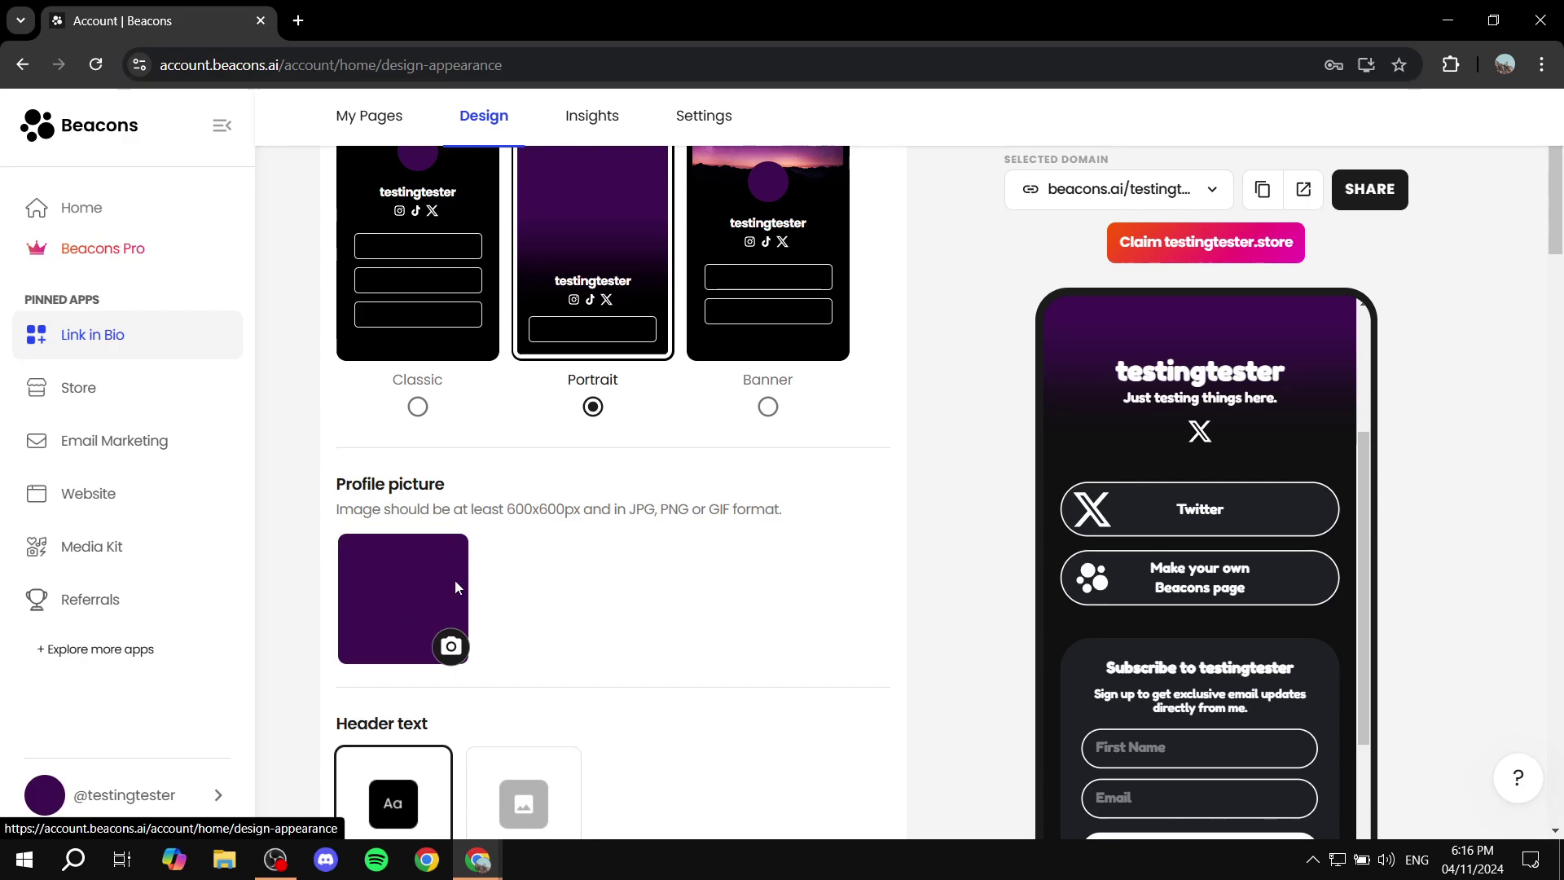
scroll(1180, 434, up, 2)
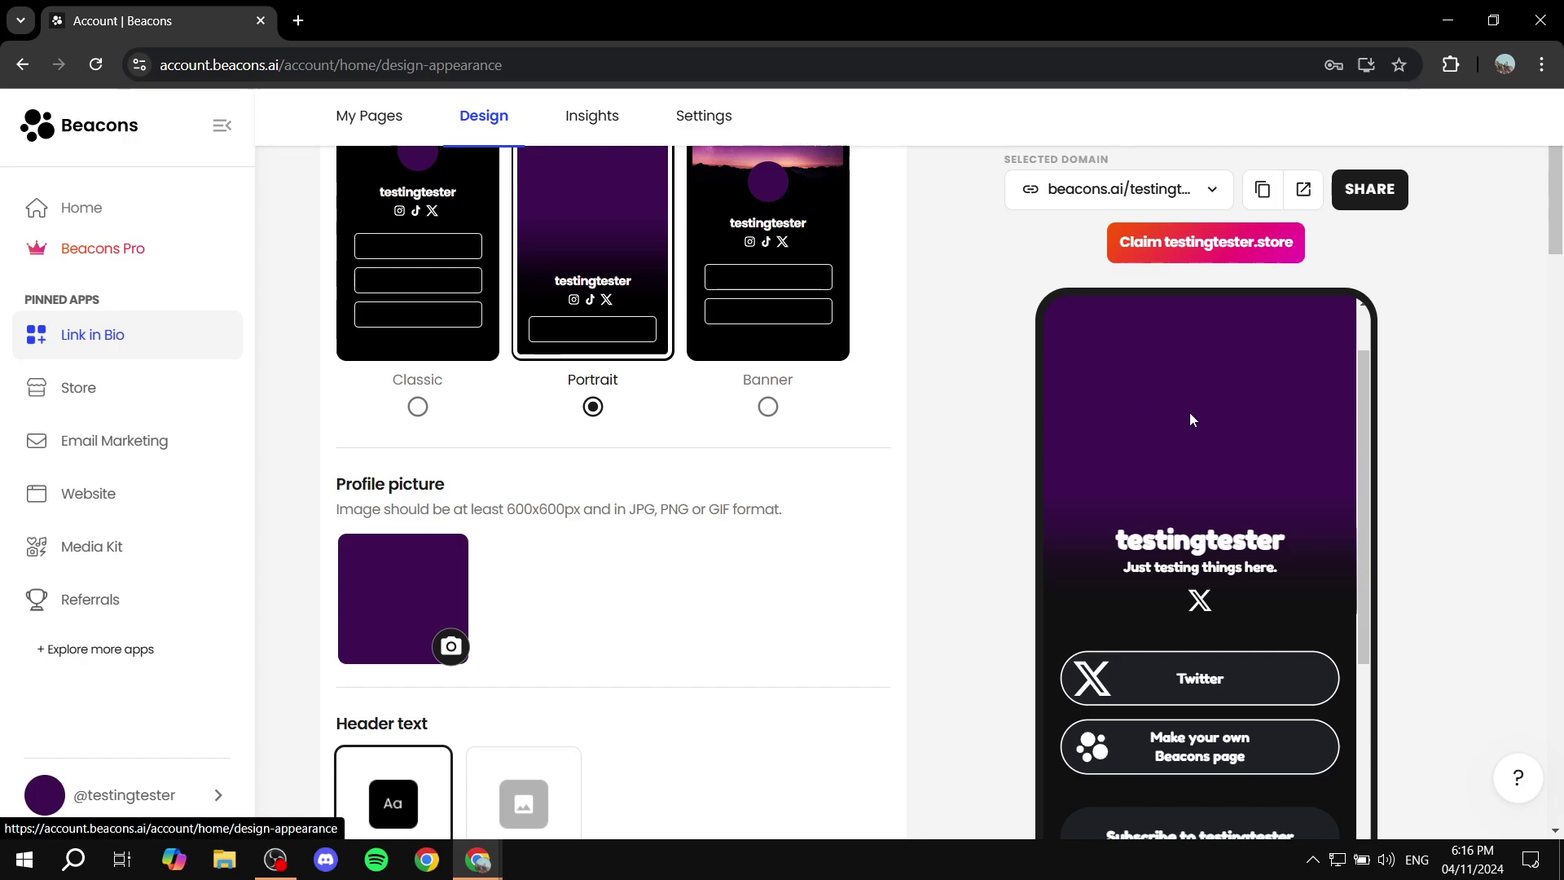
scroll(869, 548, down, 5)
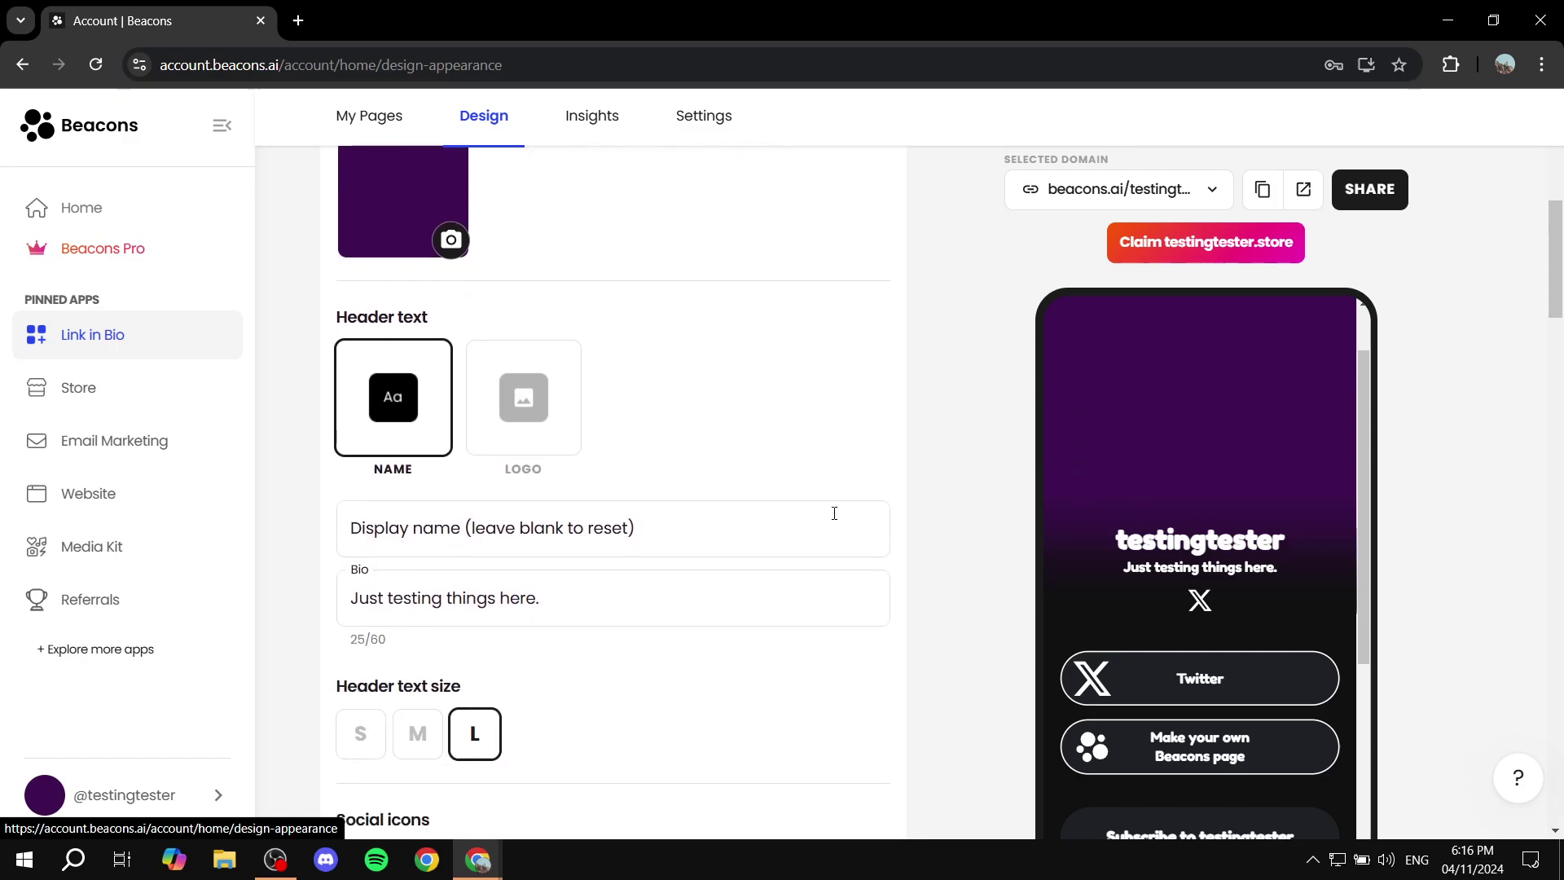
scroll(701, 447, up, 8)
click(787, 487)
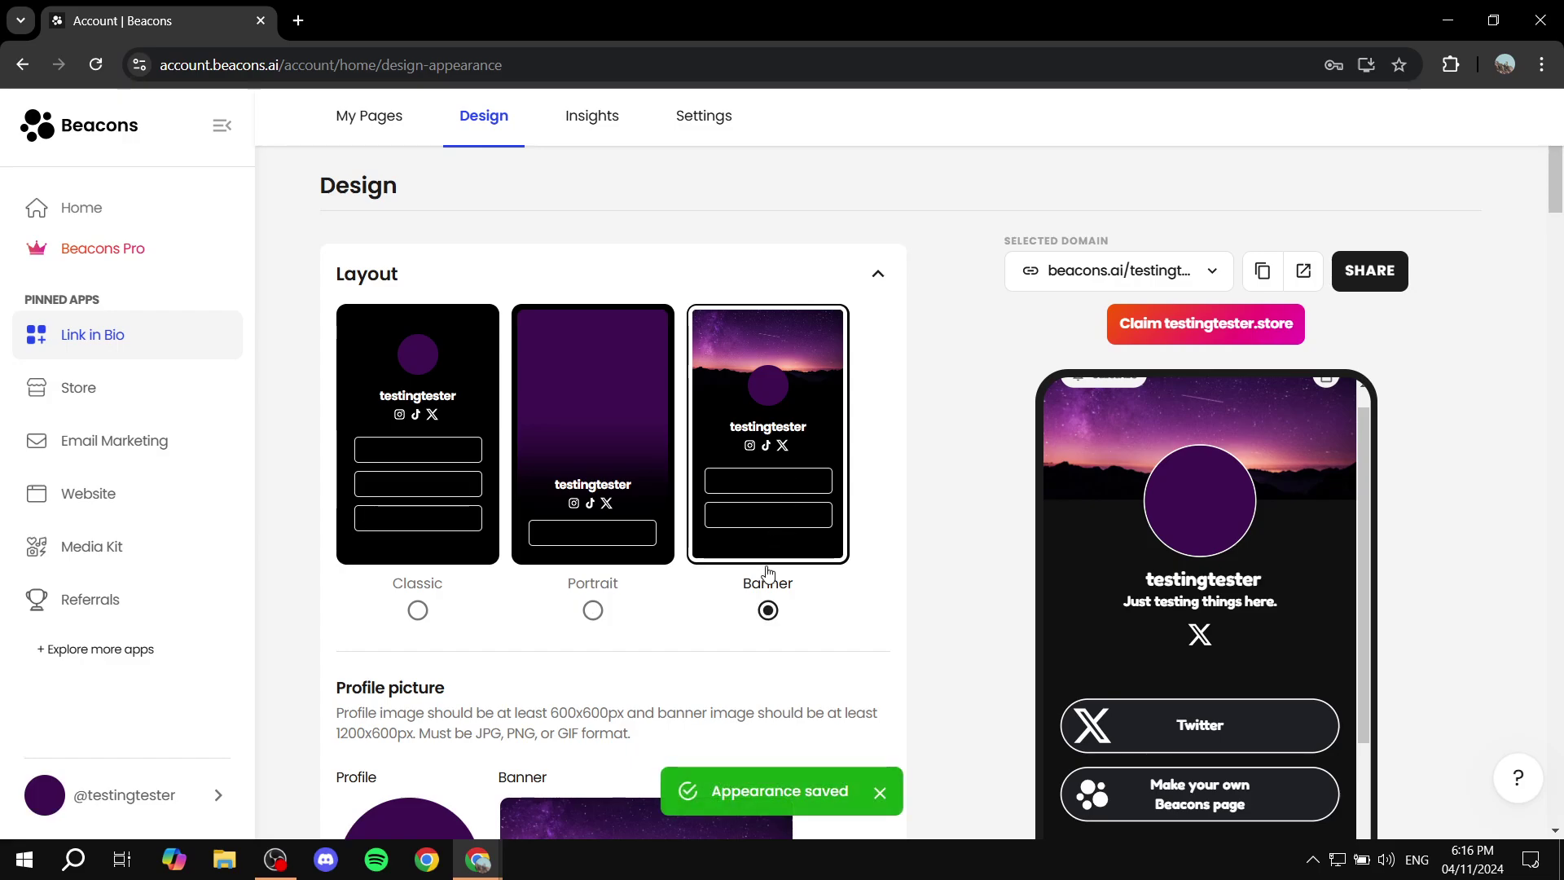
click(671, 471)
scroll(981, 432, down, 5)
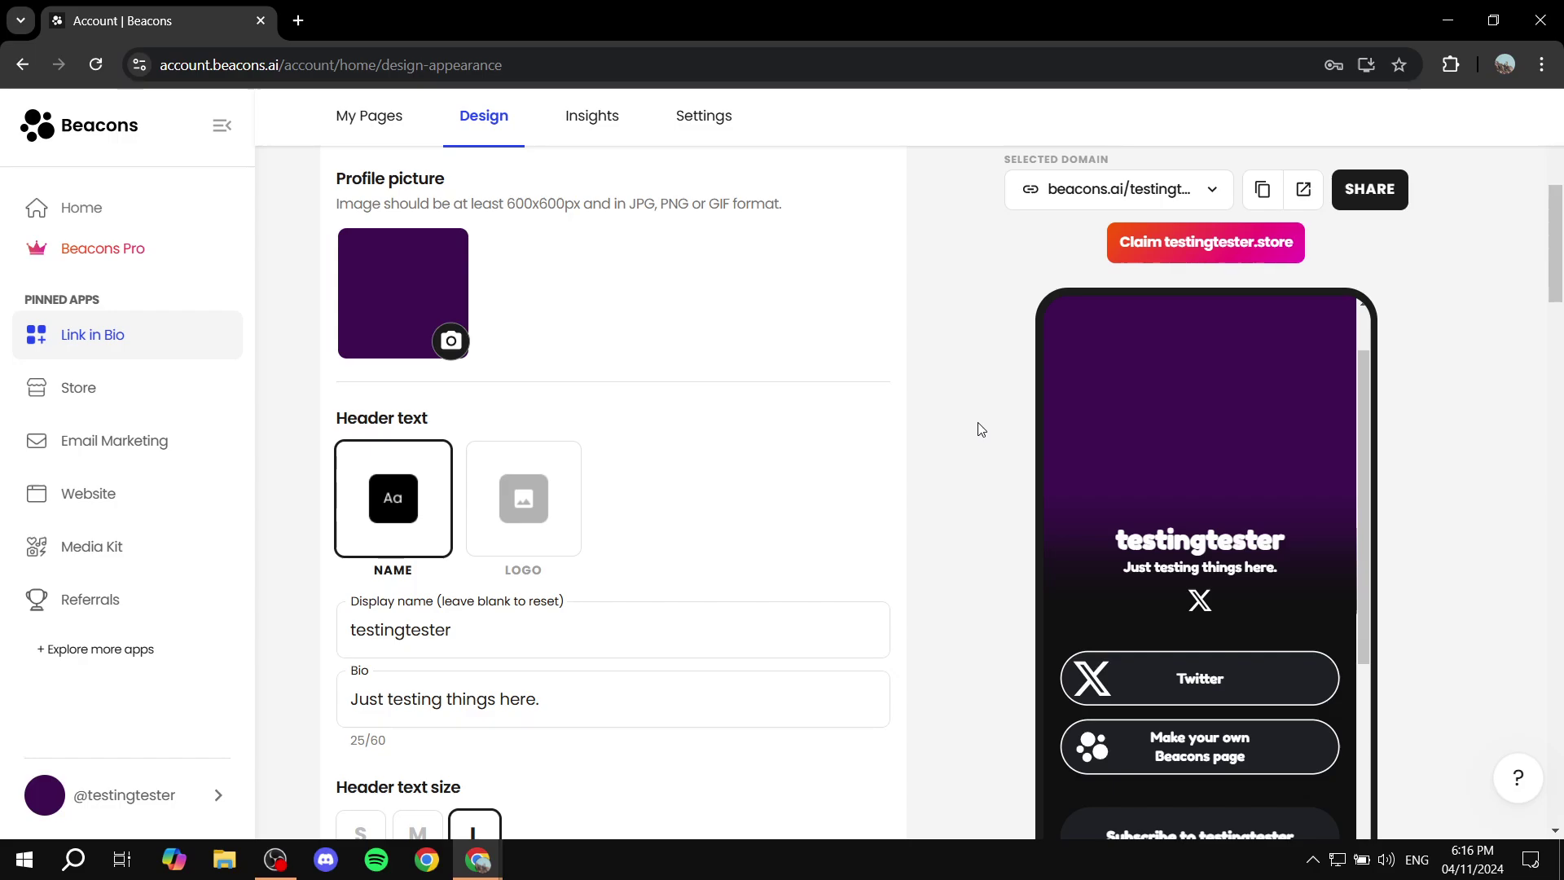
scroll(937, 400, down, 2)
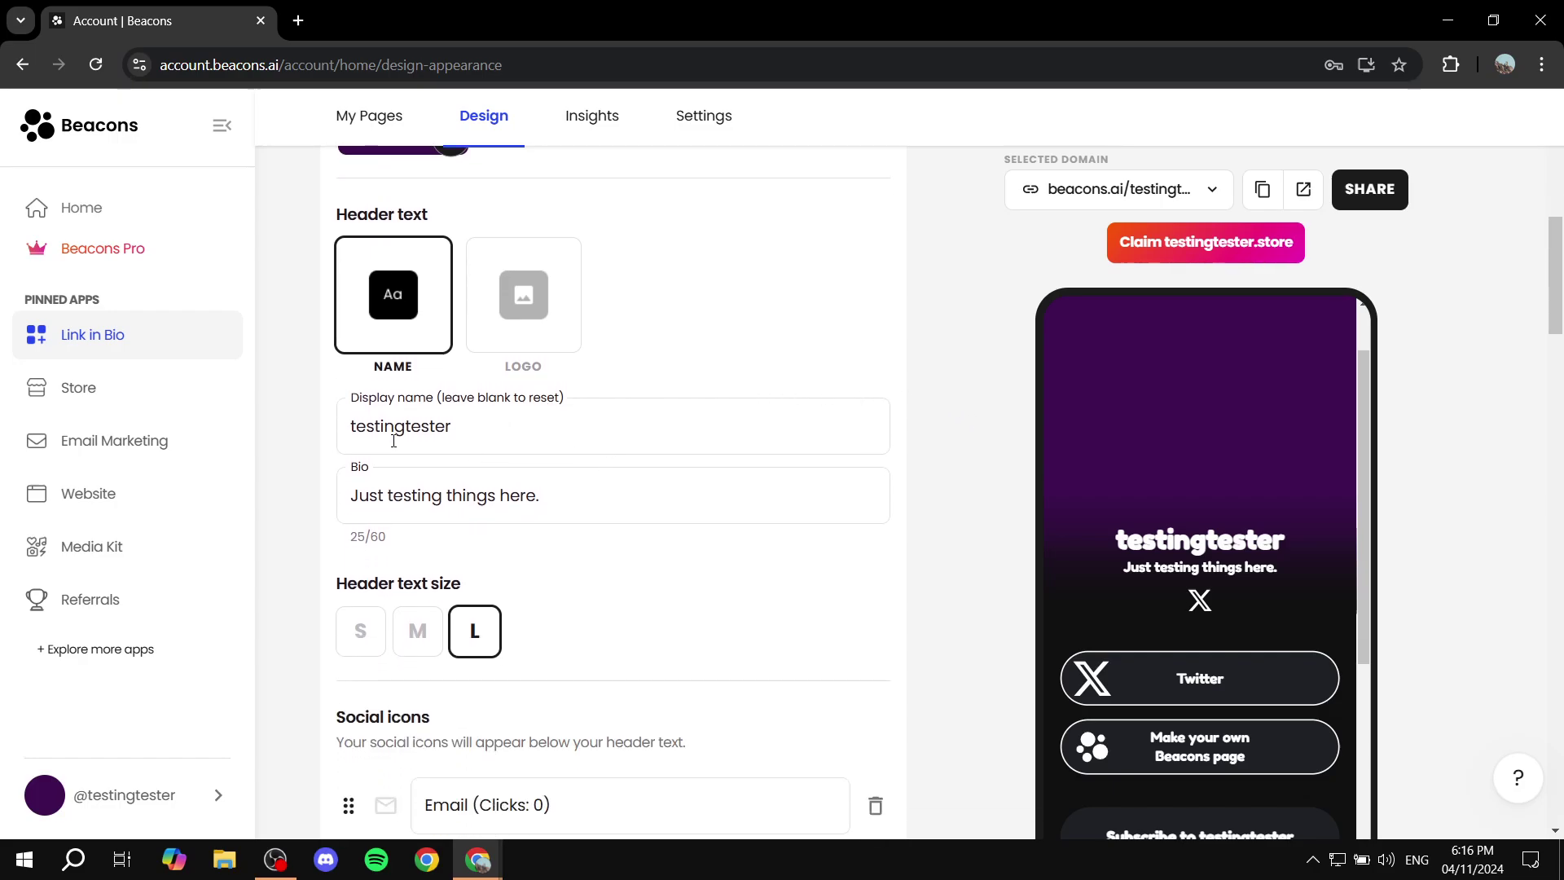
scroll(513, 507, down, 2)
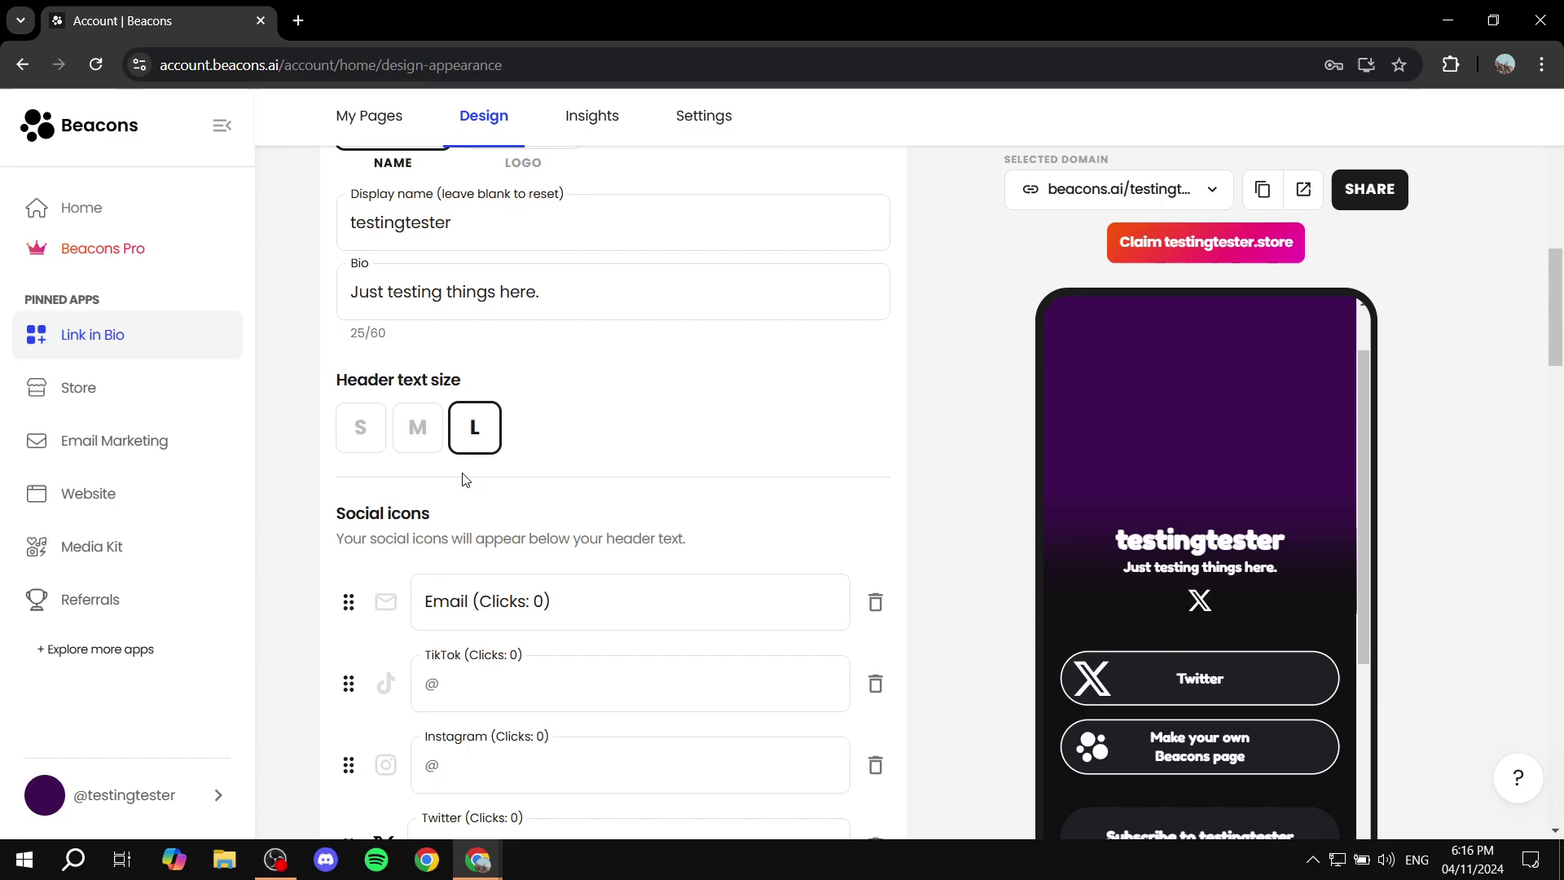
drag(342, 379, 503, 380)
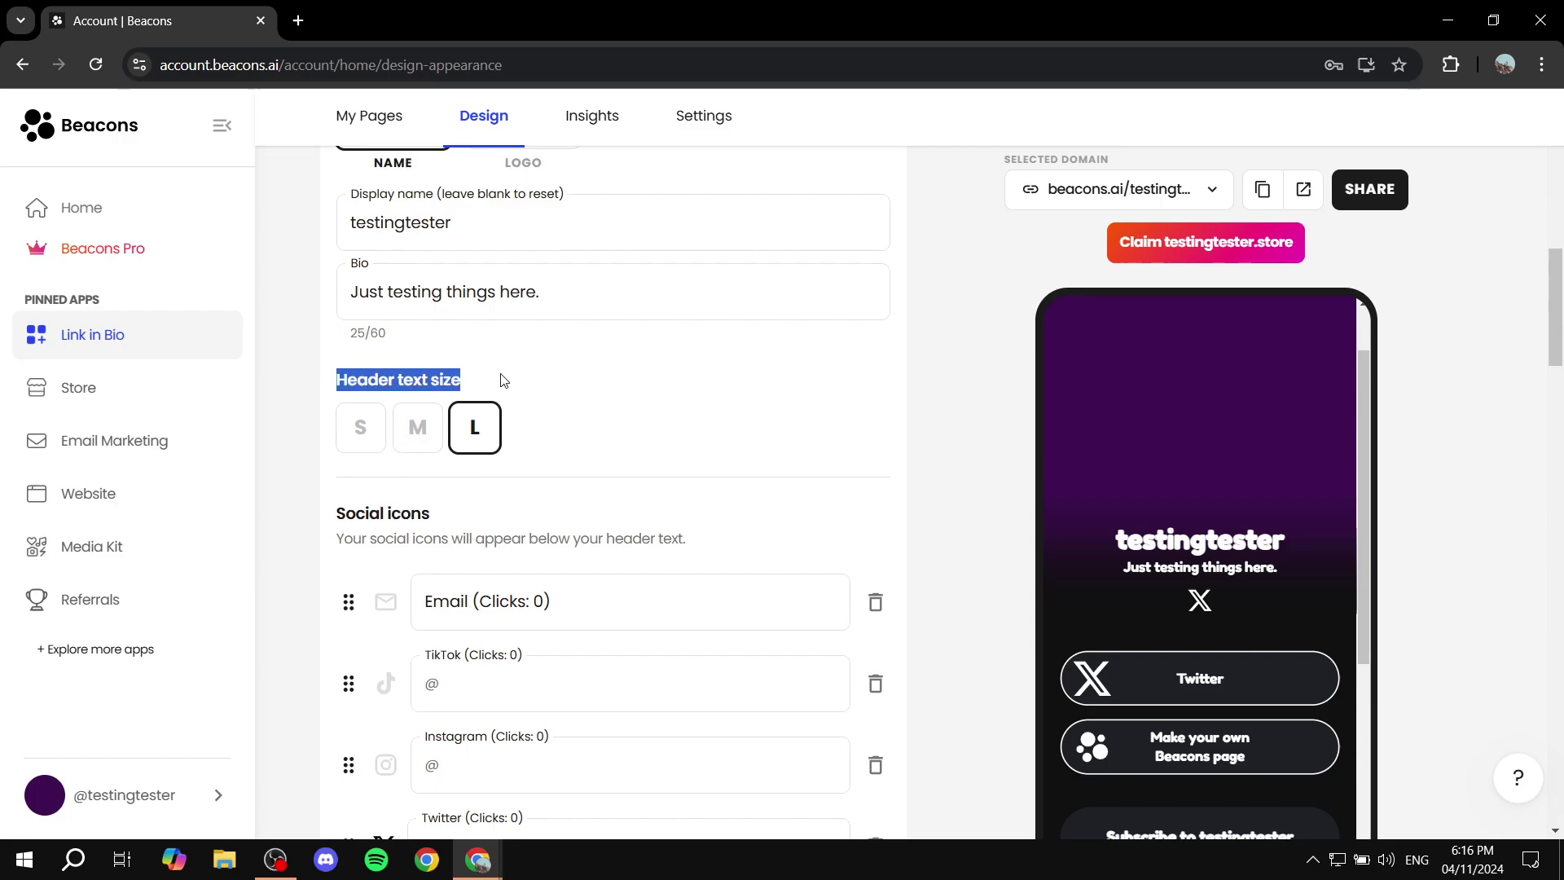
click(404, 444)
click(476, 439)
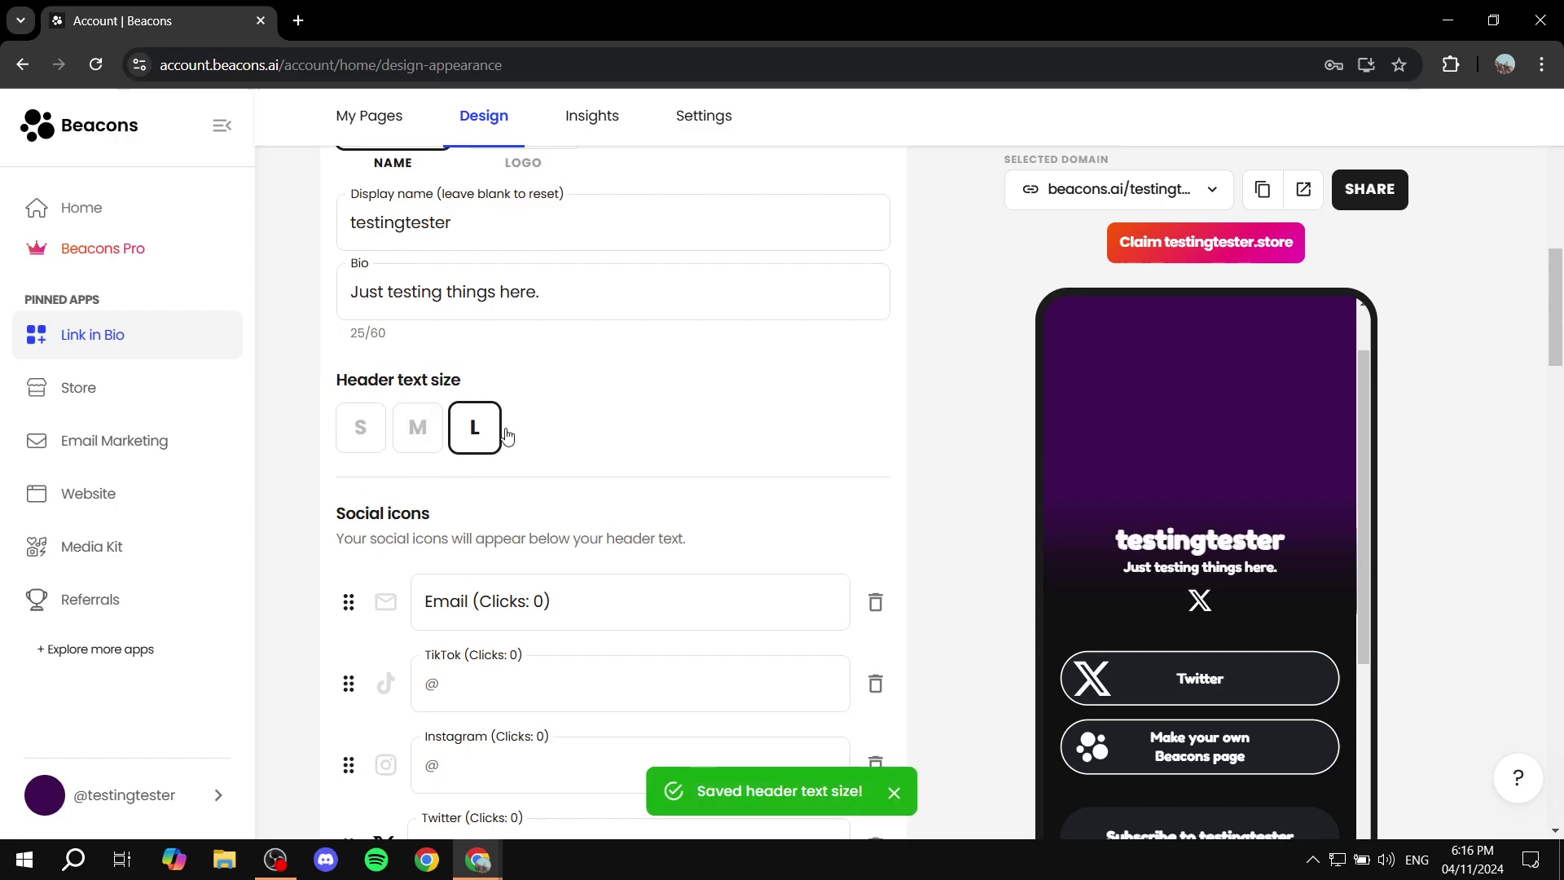
scroll(741, 326, down, 4)
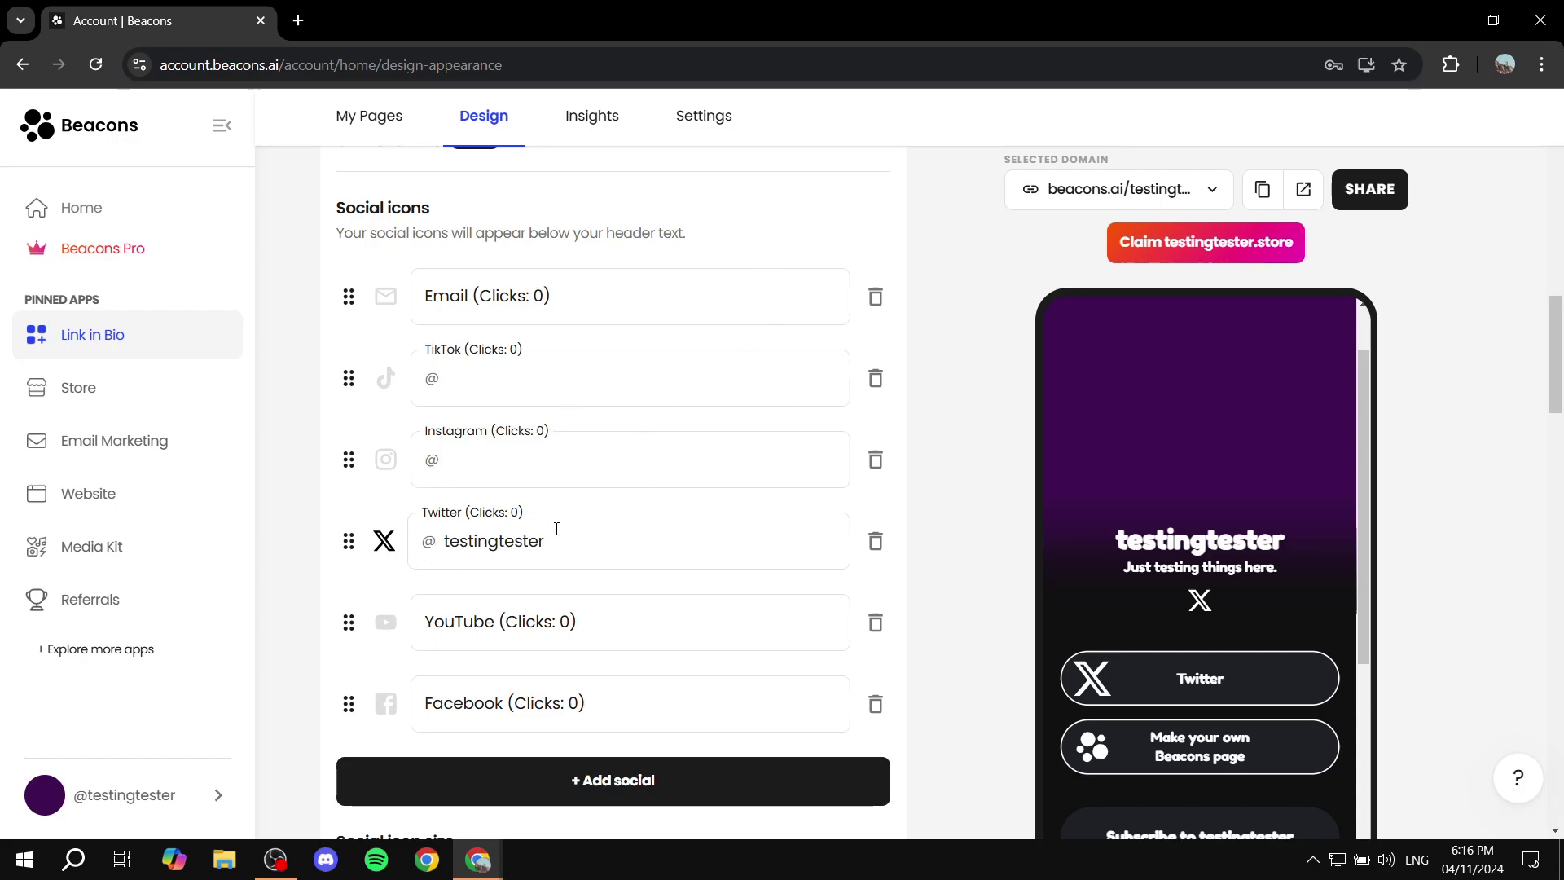
scroll(614, 537, down, 4)
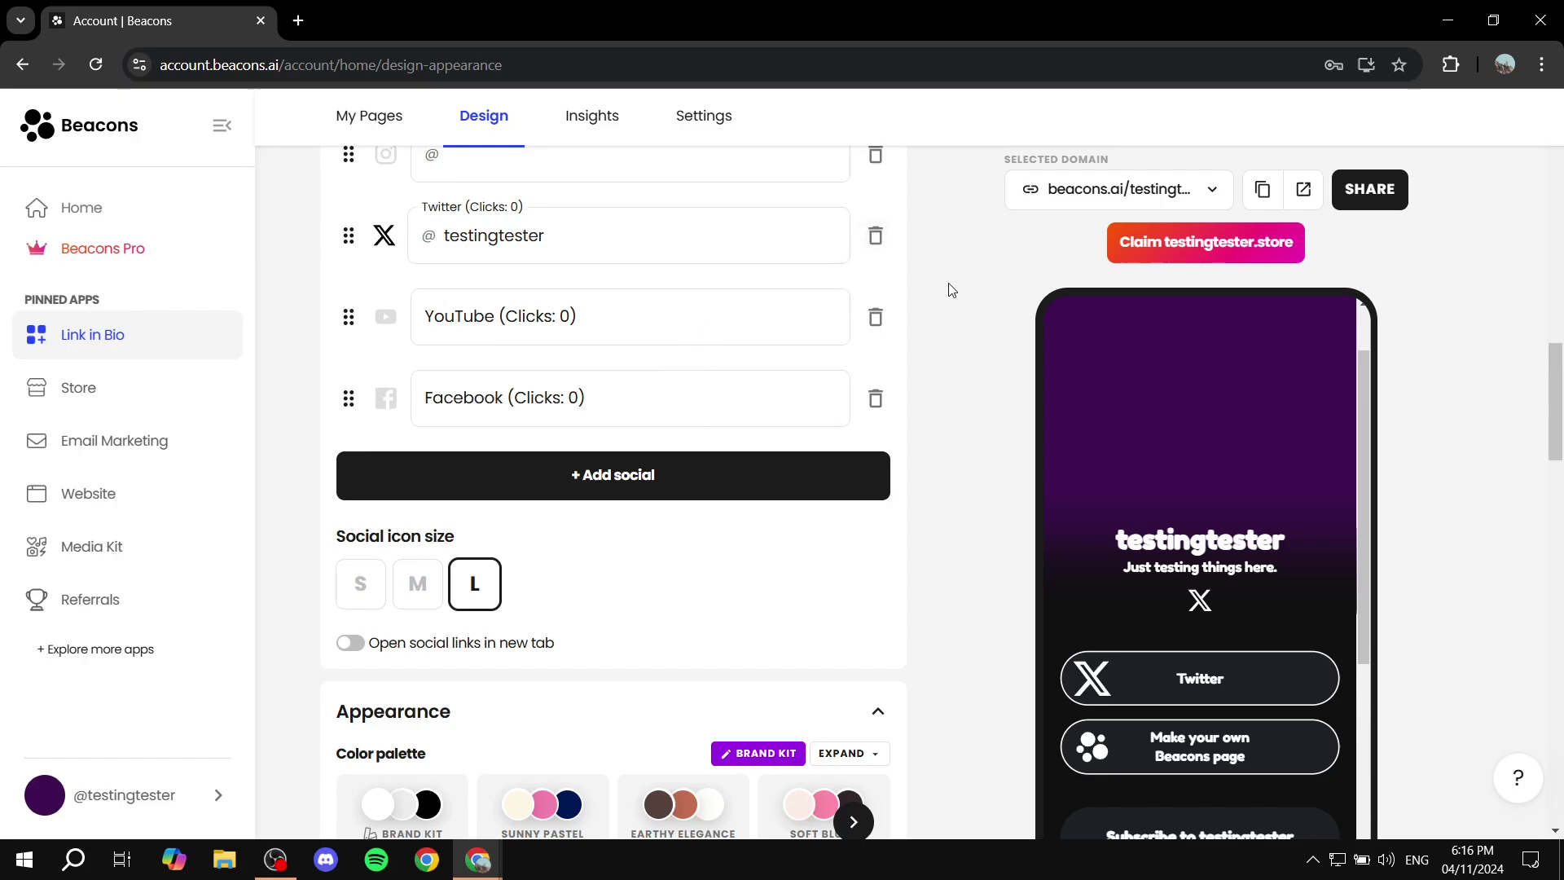
scroll(950, 290, down, 5)
scroll(611, 334, up, 3)
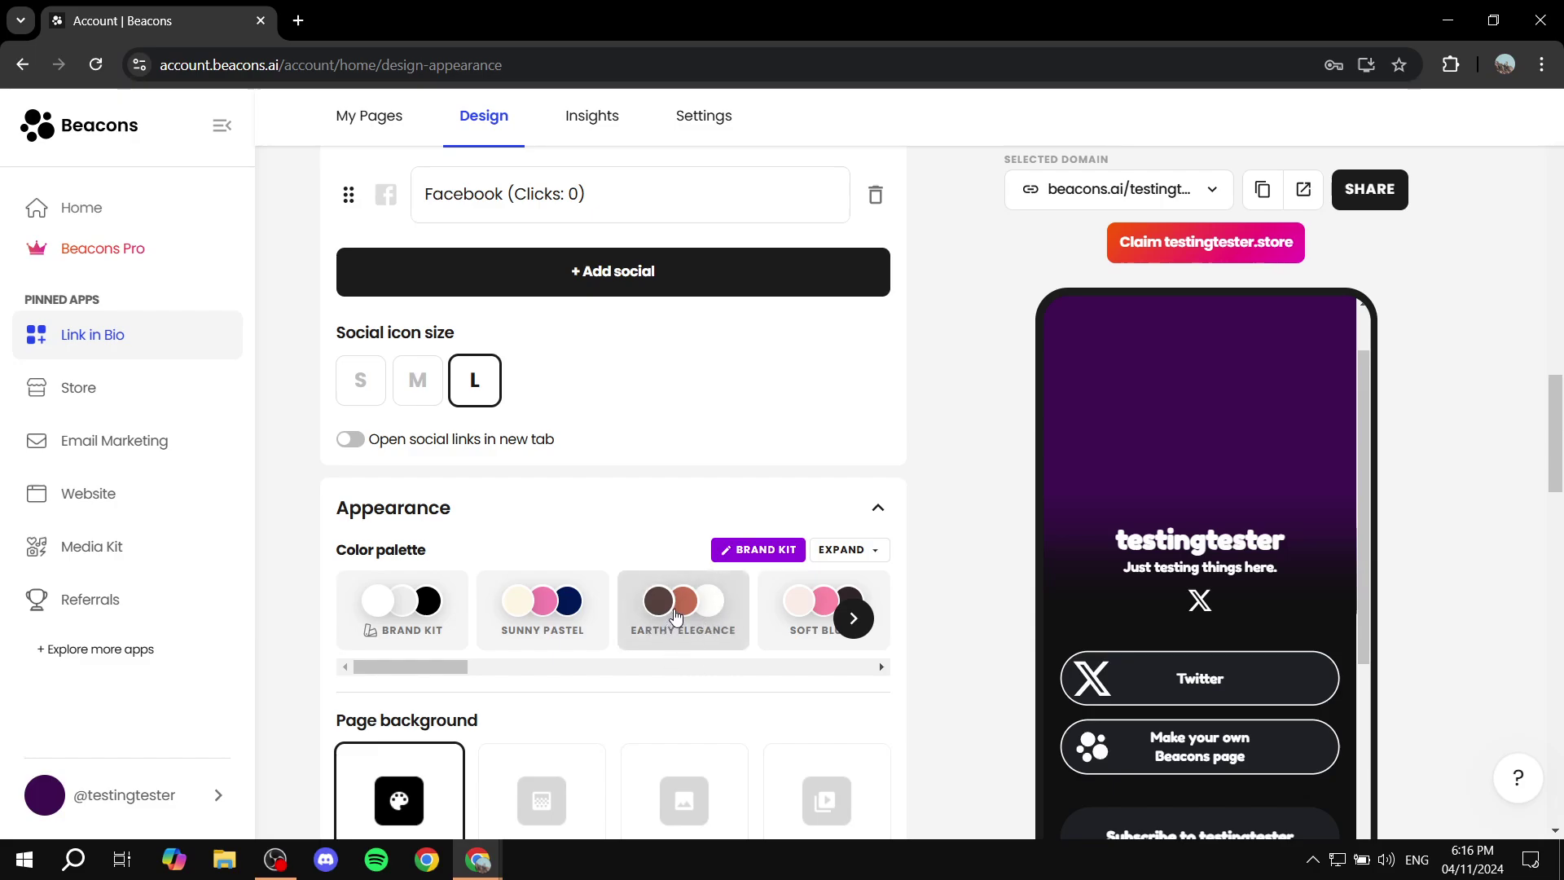
Try the Earthy Elegance and Sunny Pastel palettes, then apply the Brand Kit palette
click(688, 629)
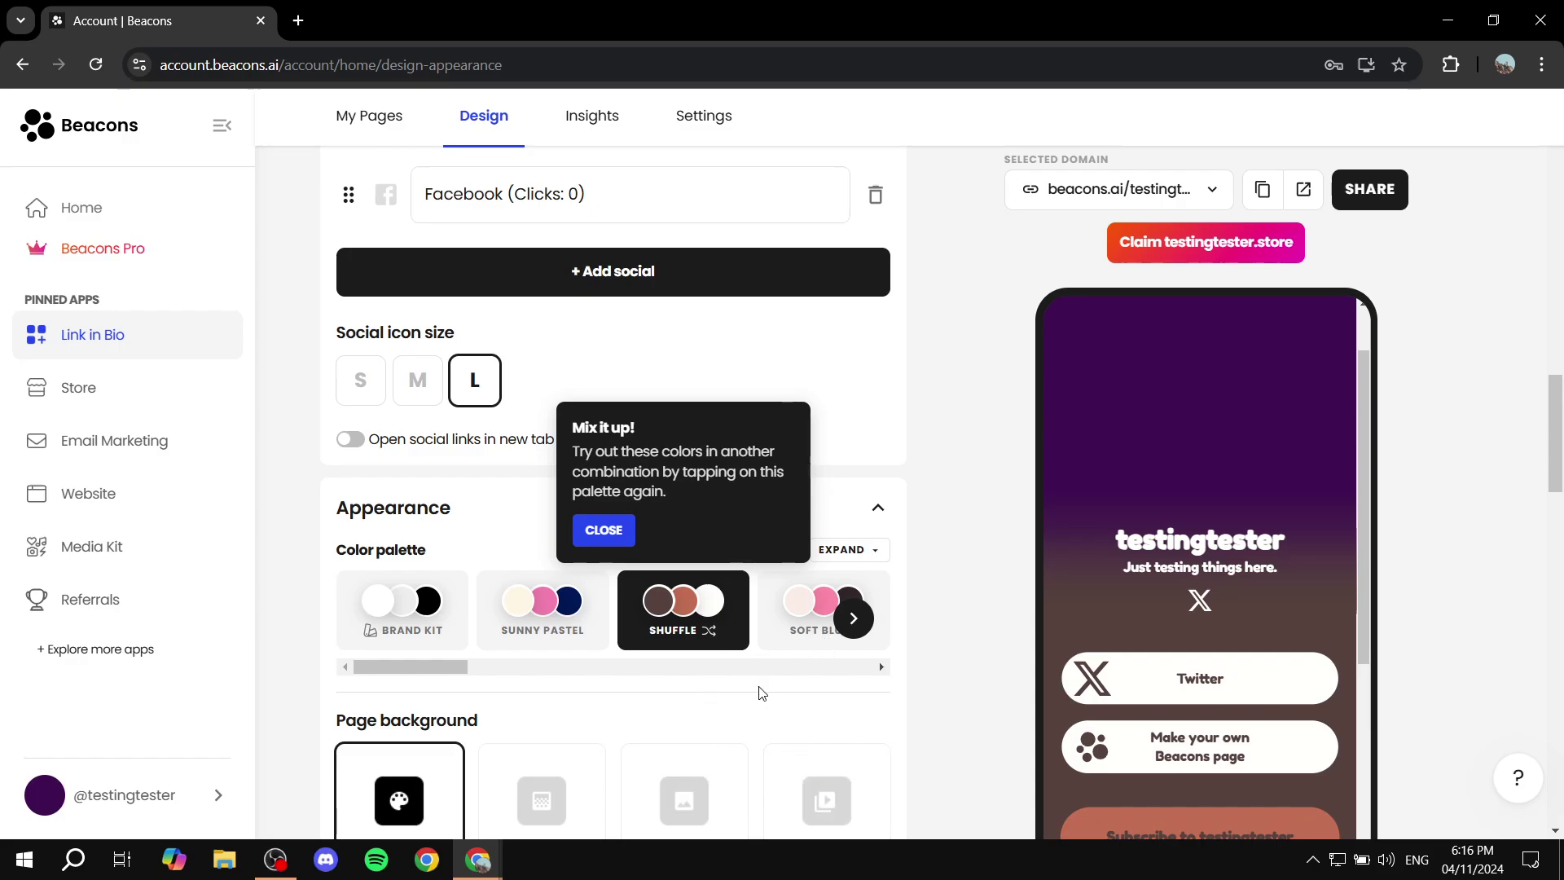
click(607, 531)
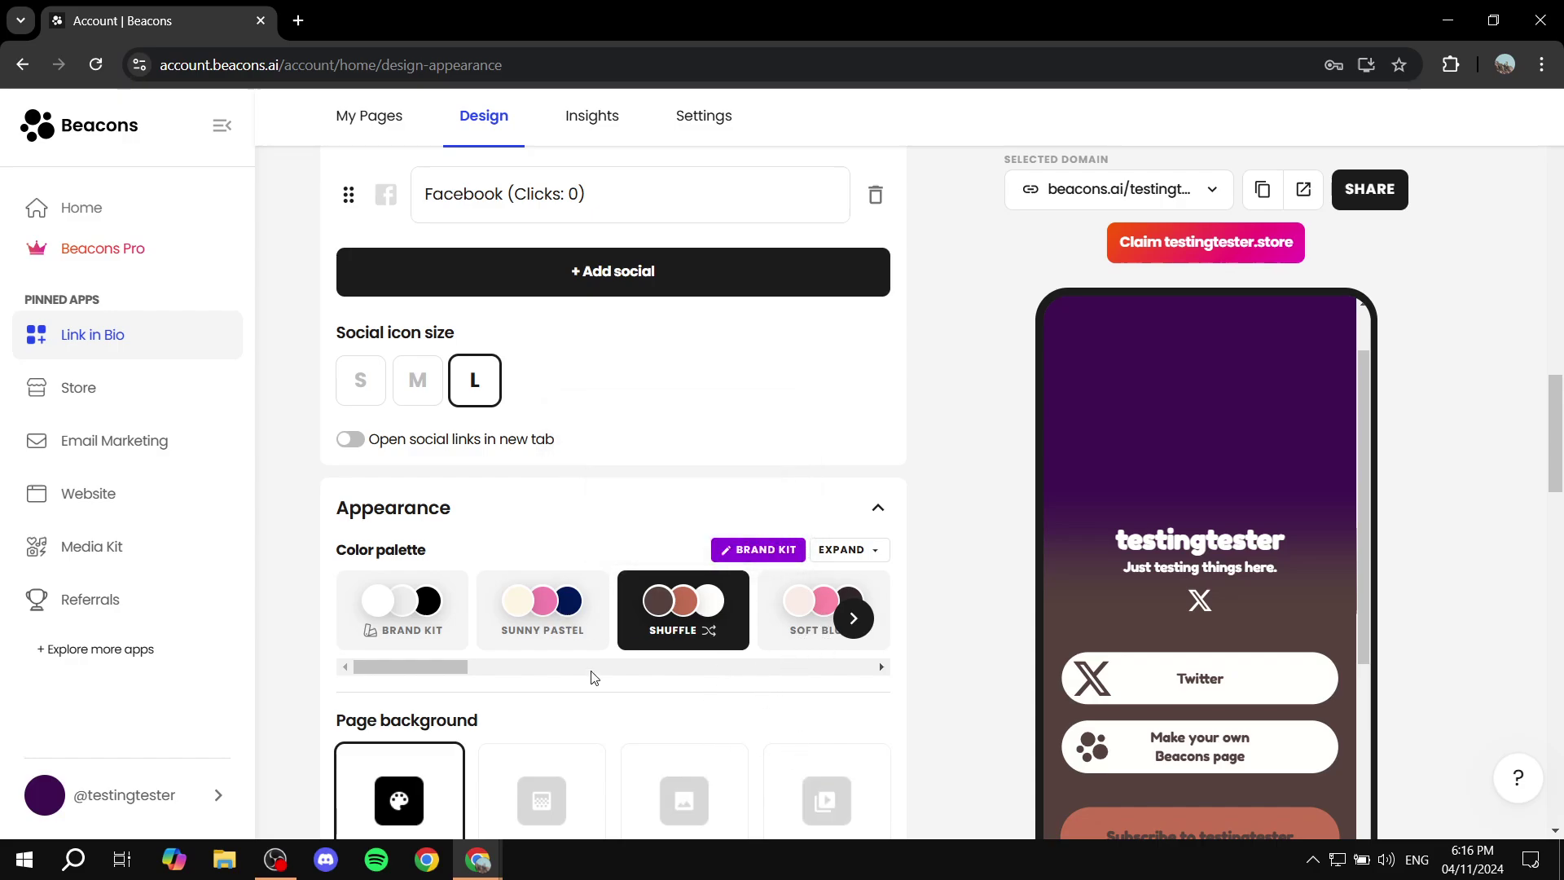
click(534, 623)
click(413, 620)
scroll(570, 644, down, 5)
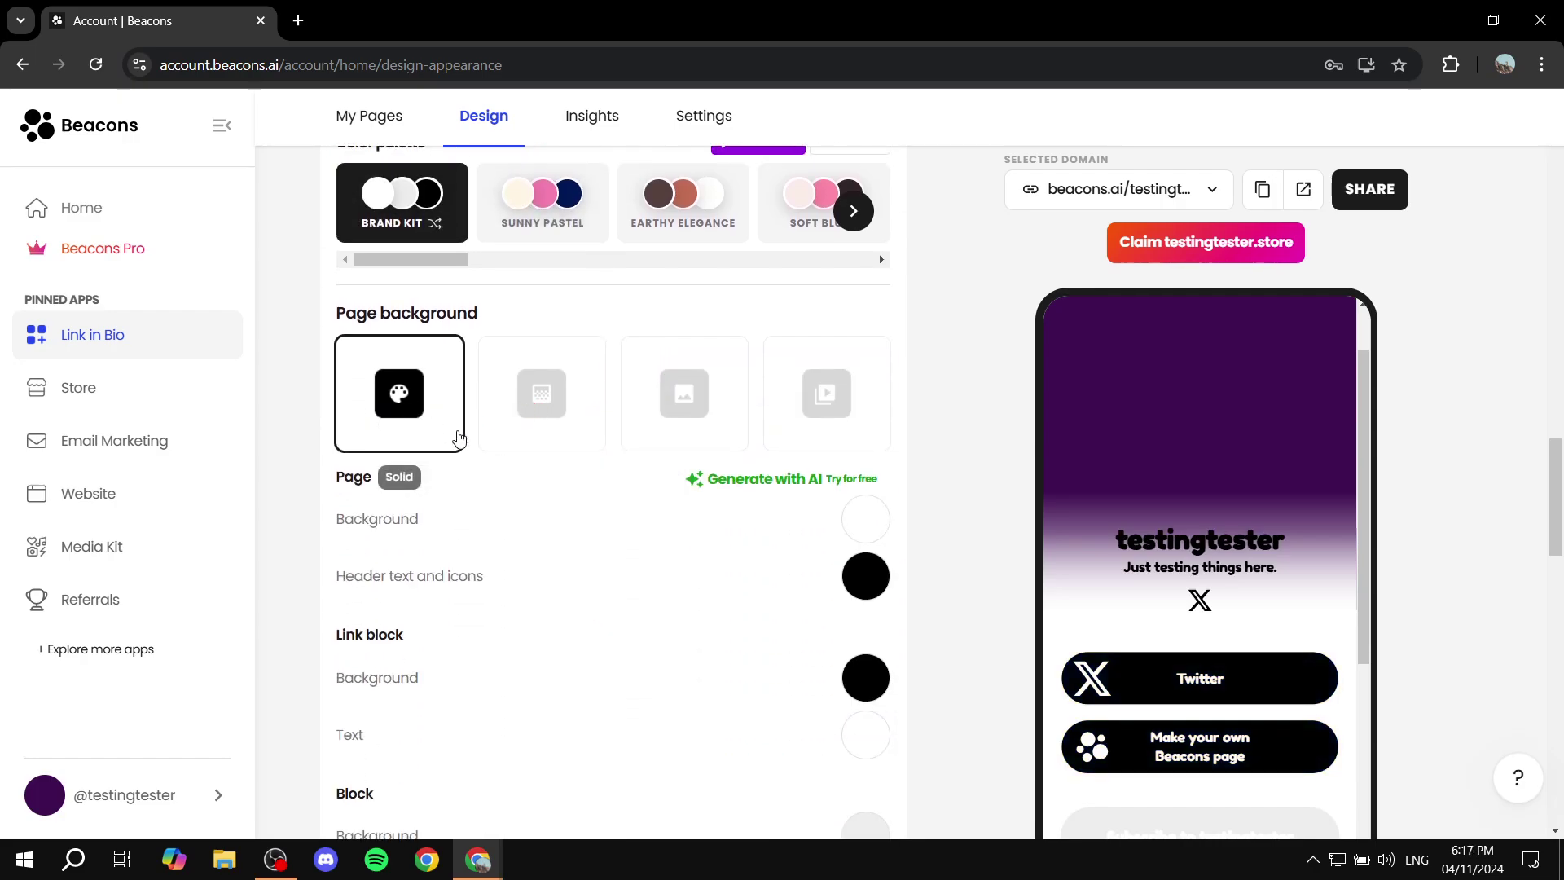
scroll(513, 544, down, 15)
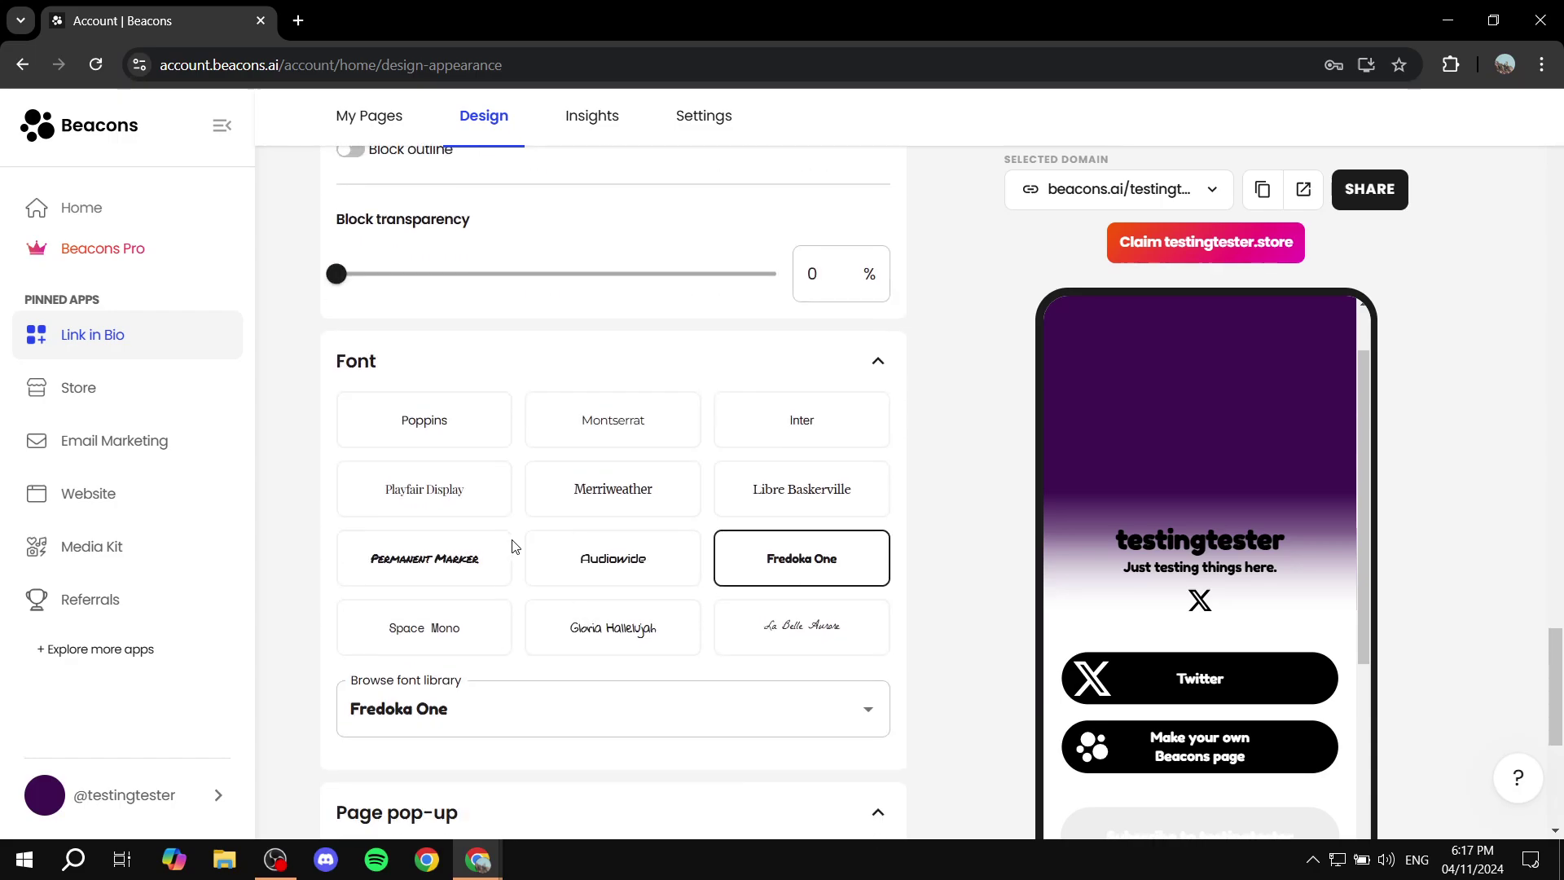
scroll(595, 425, down, 6)
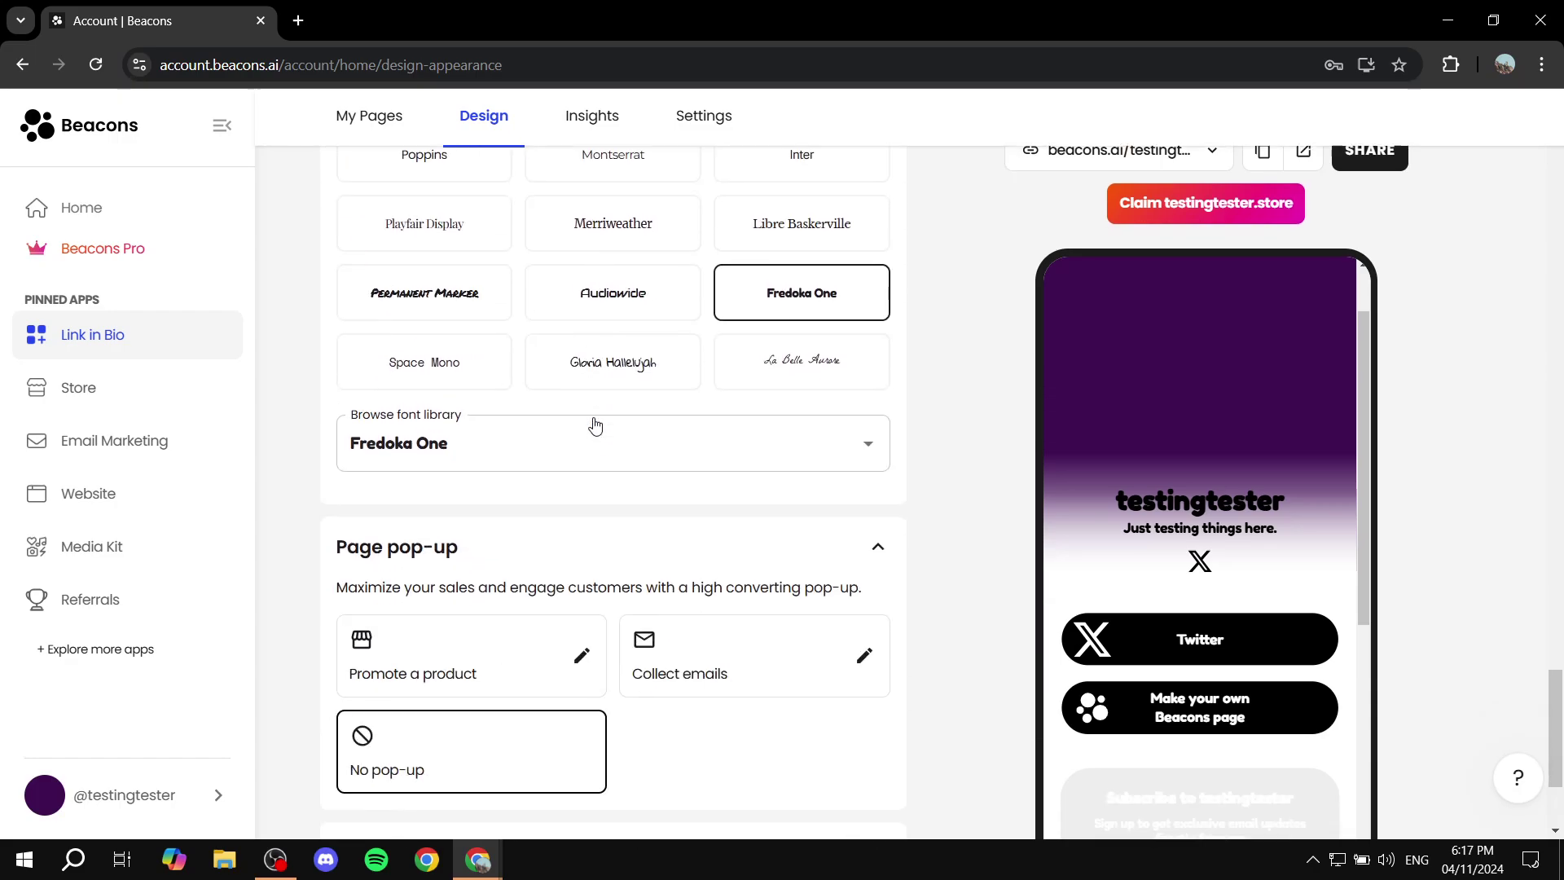
scroll(602, 346, up, 3)
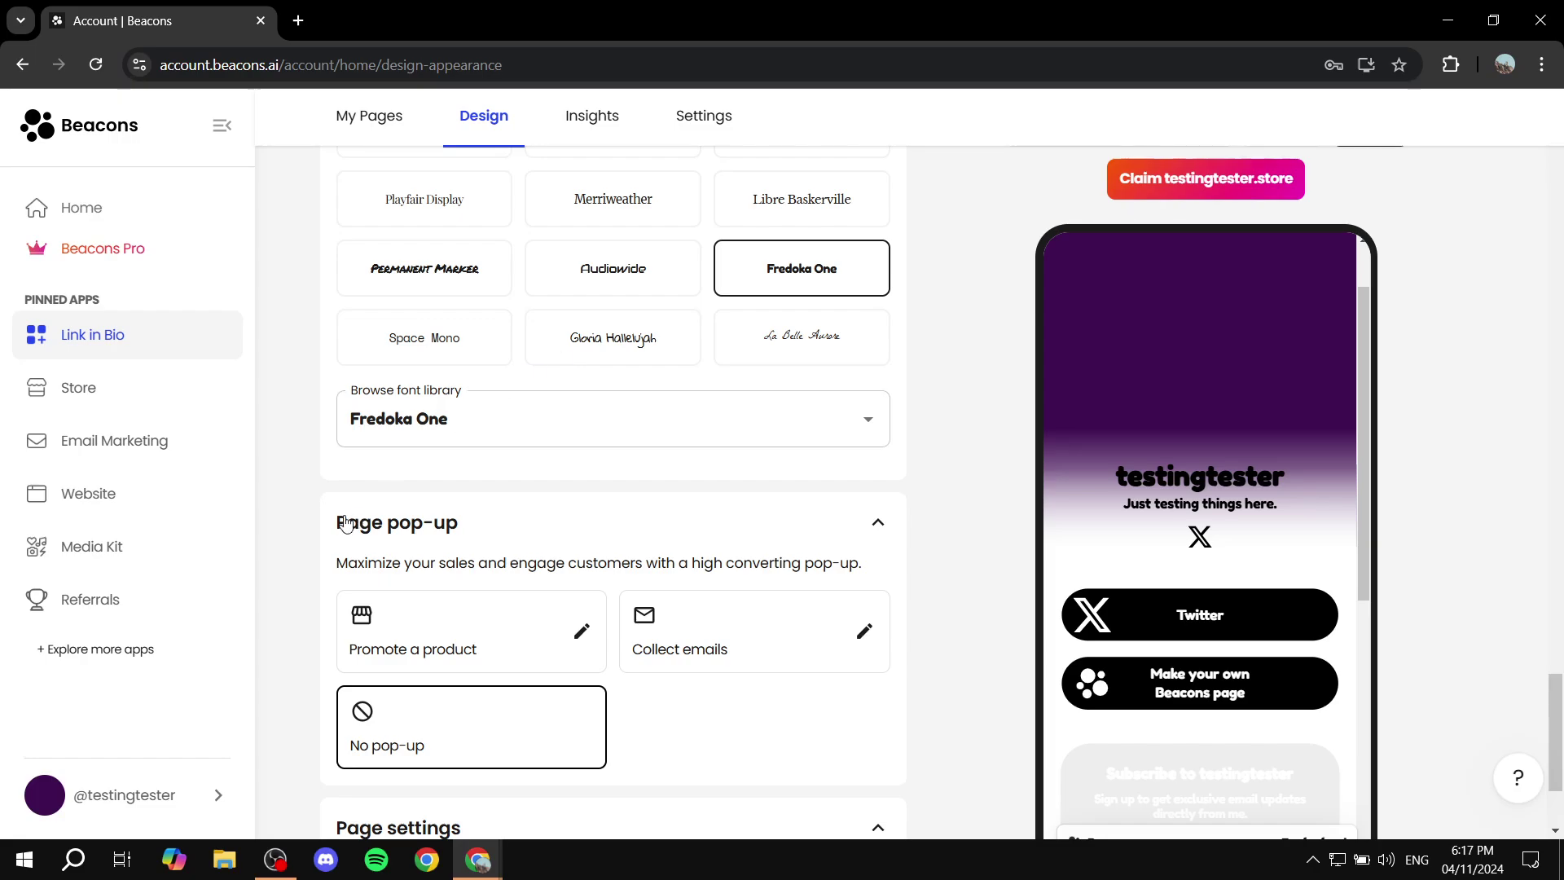
drag(340, 525, 497, 524)
Expand the Page pop-up options, start a product pop-up, then close its editor without saving
click(627, 557)
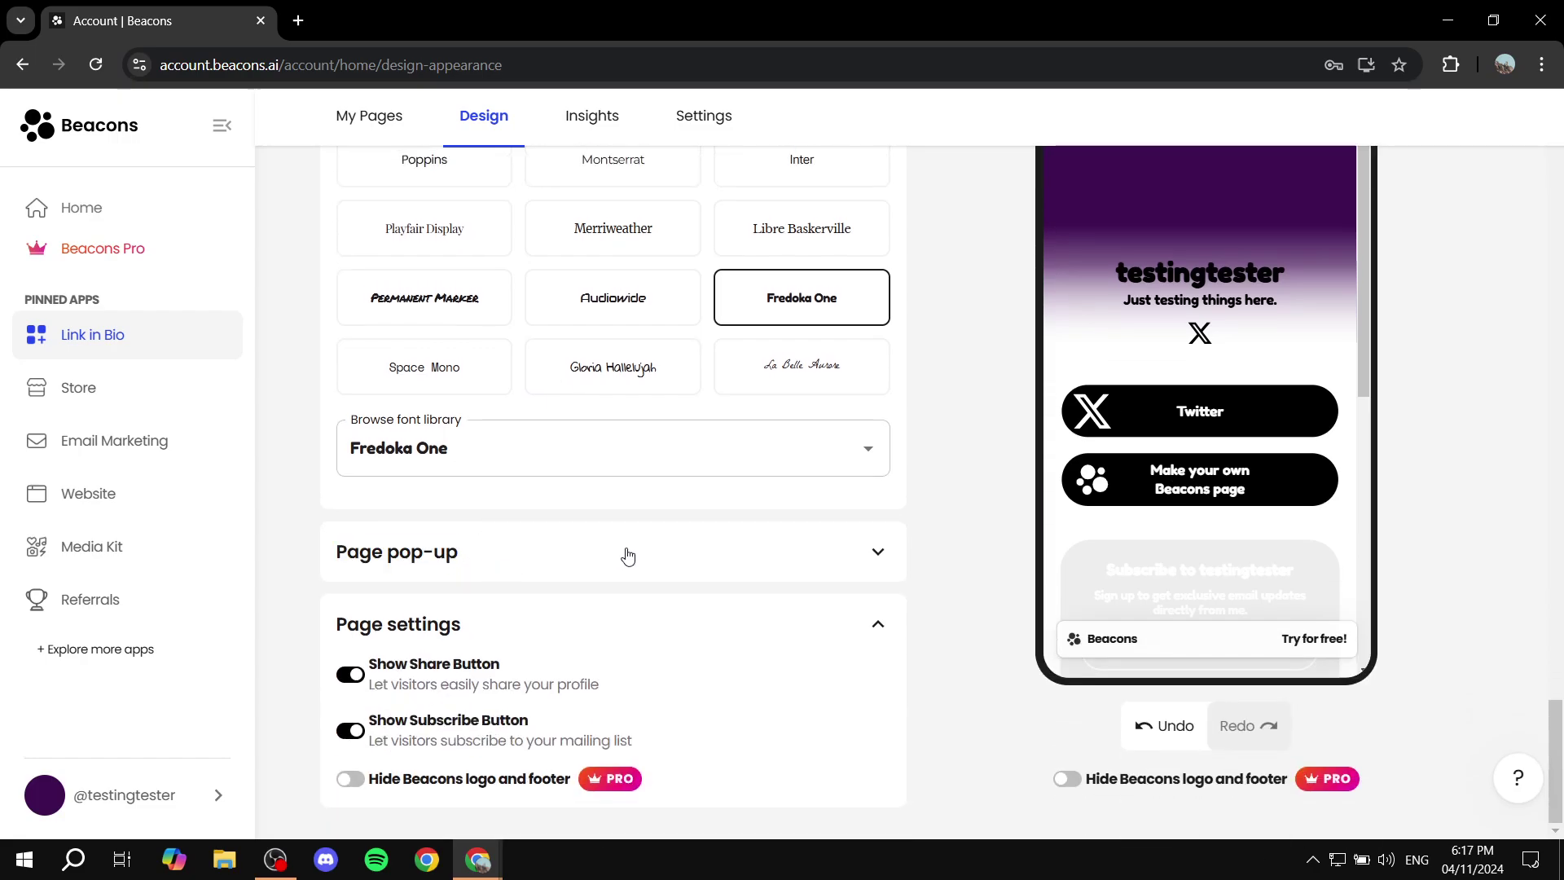
scroll(652, 559, down, 3)
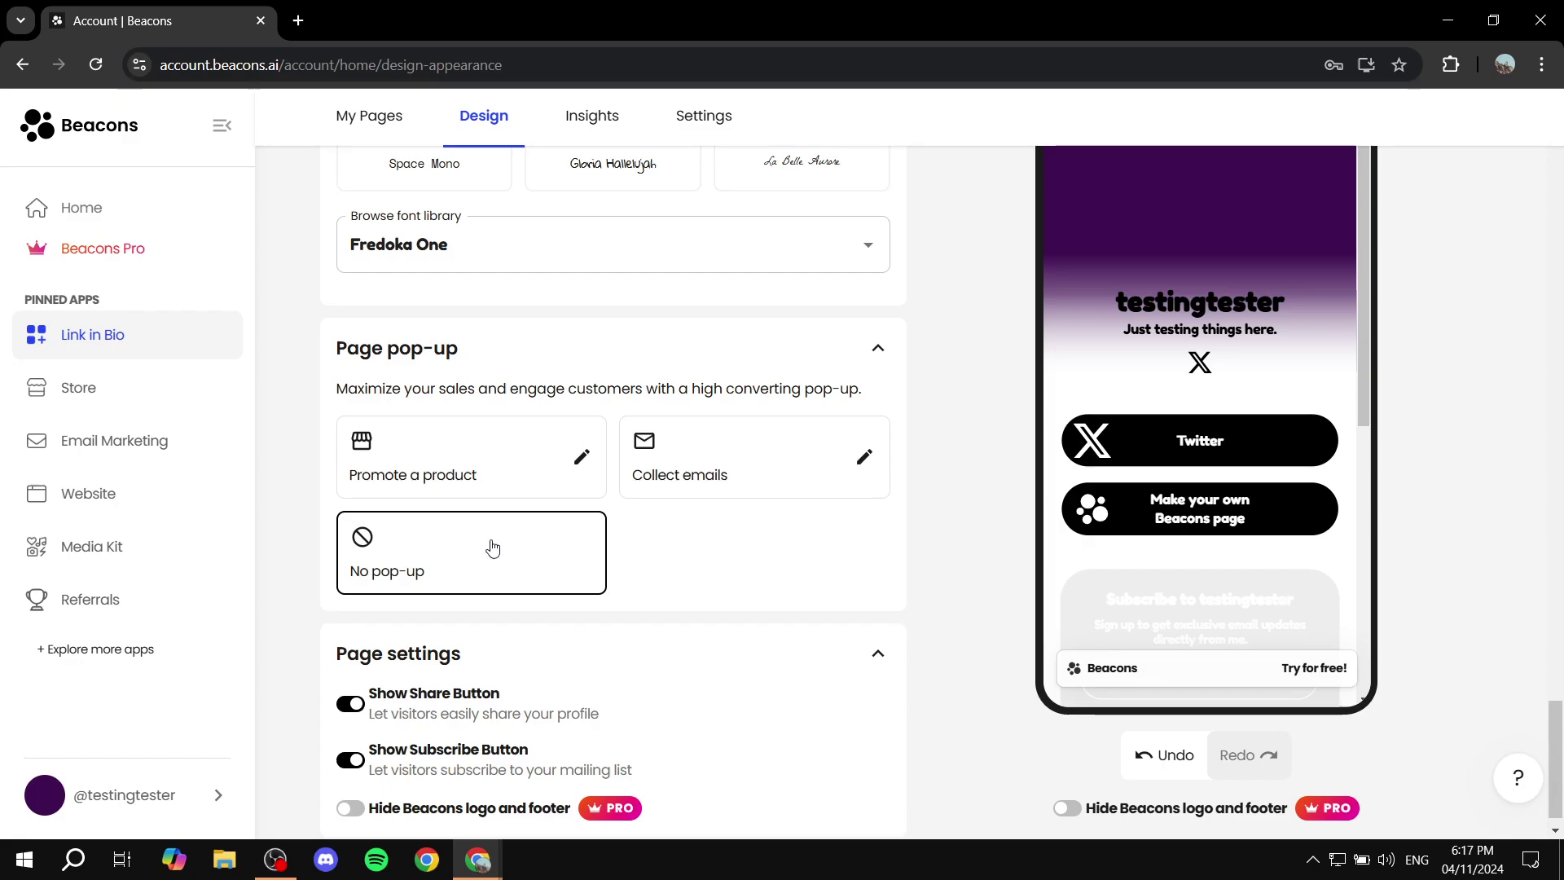
click(490, 445)
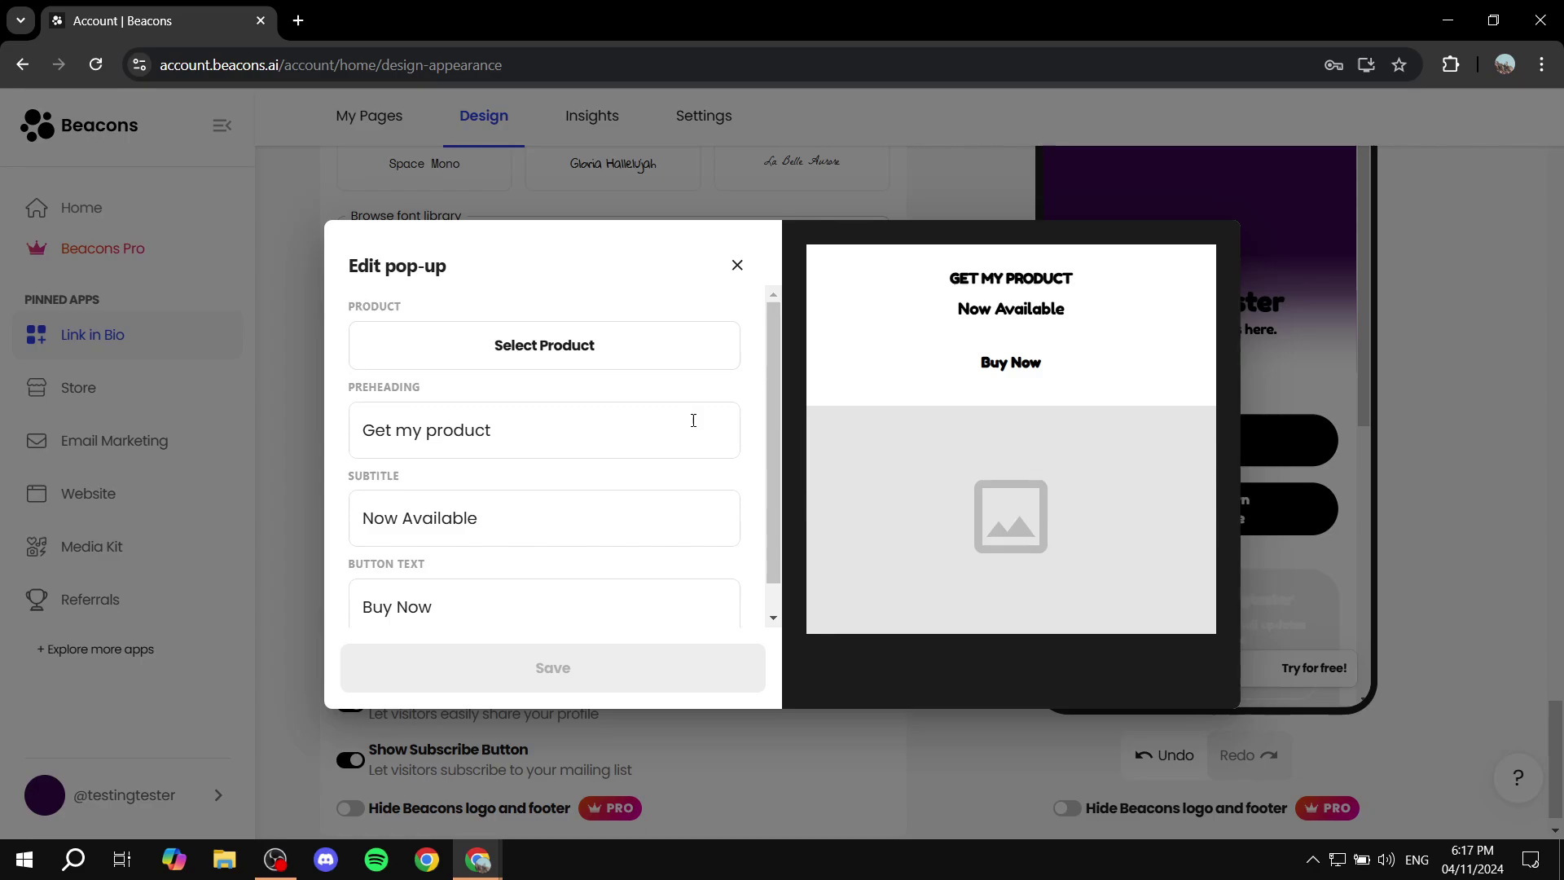
click(736, 265)
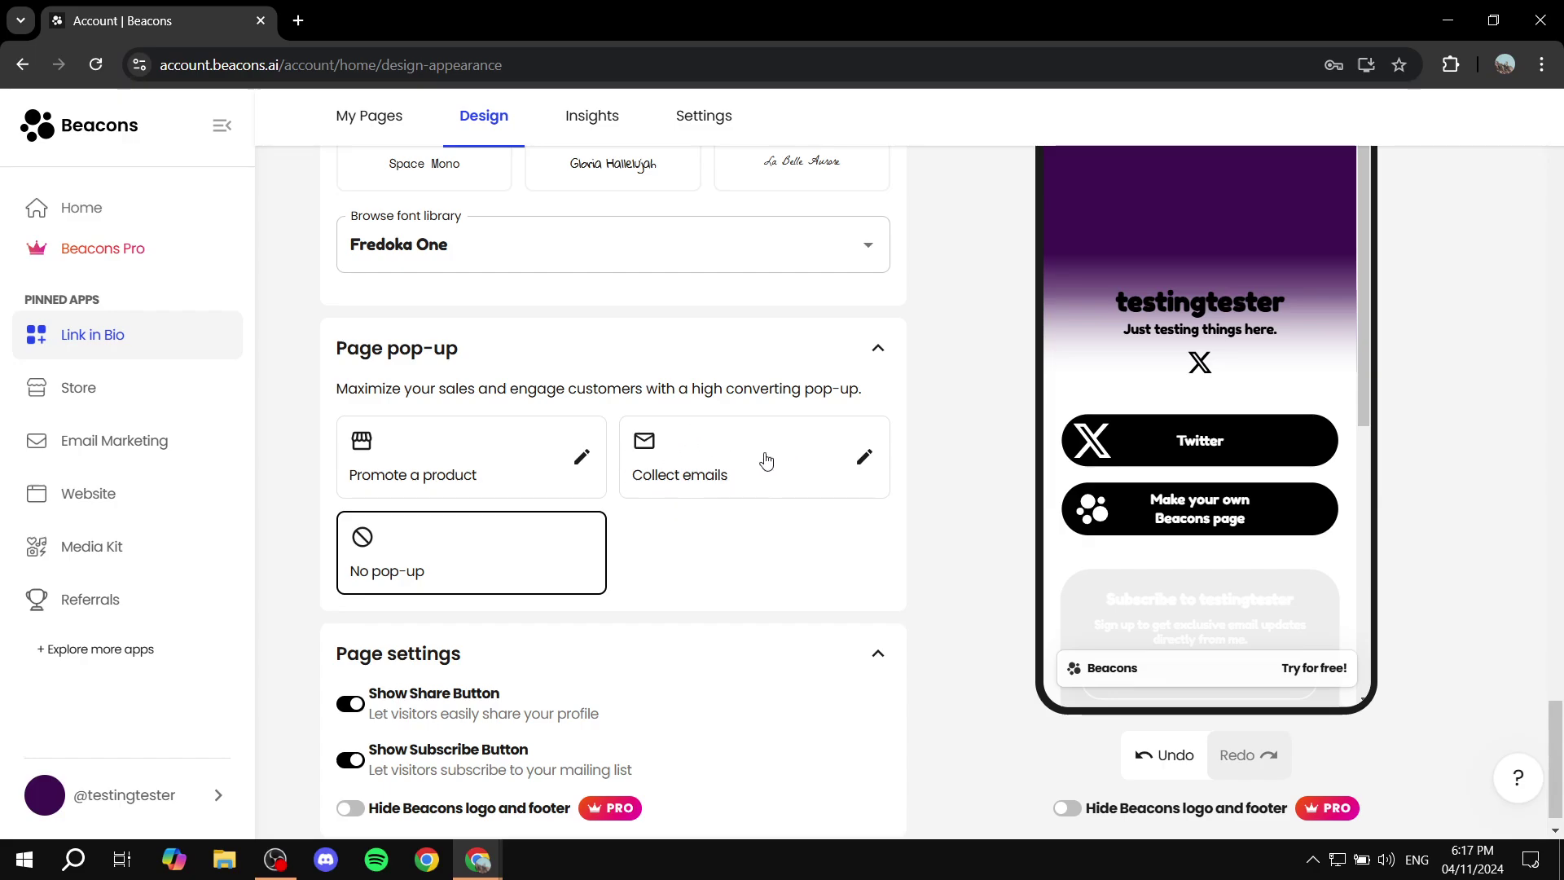
scroll(691, 476, down, 1)
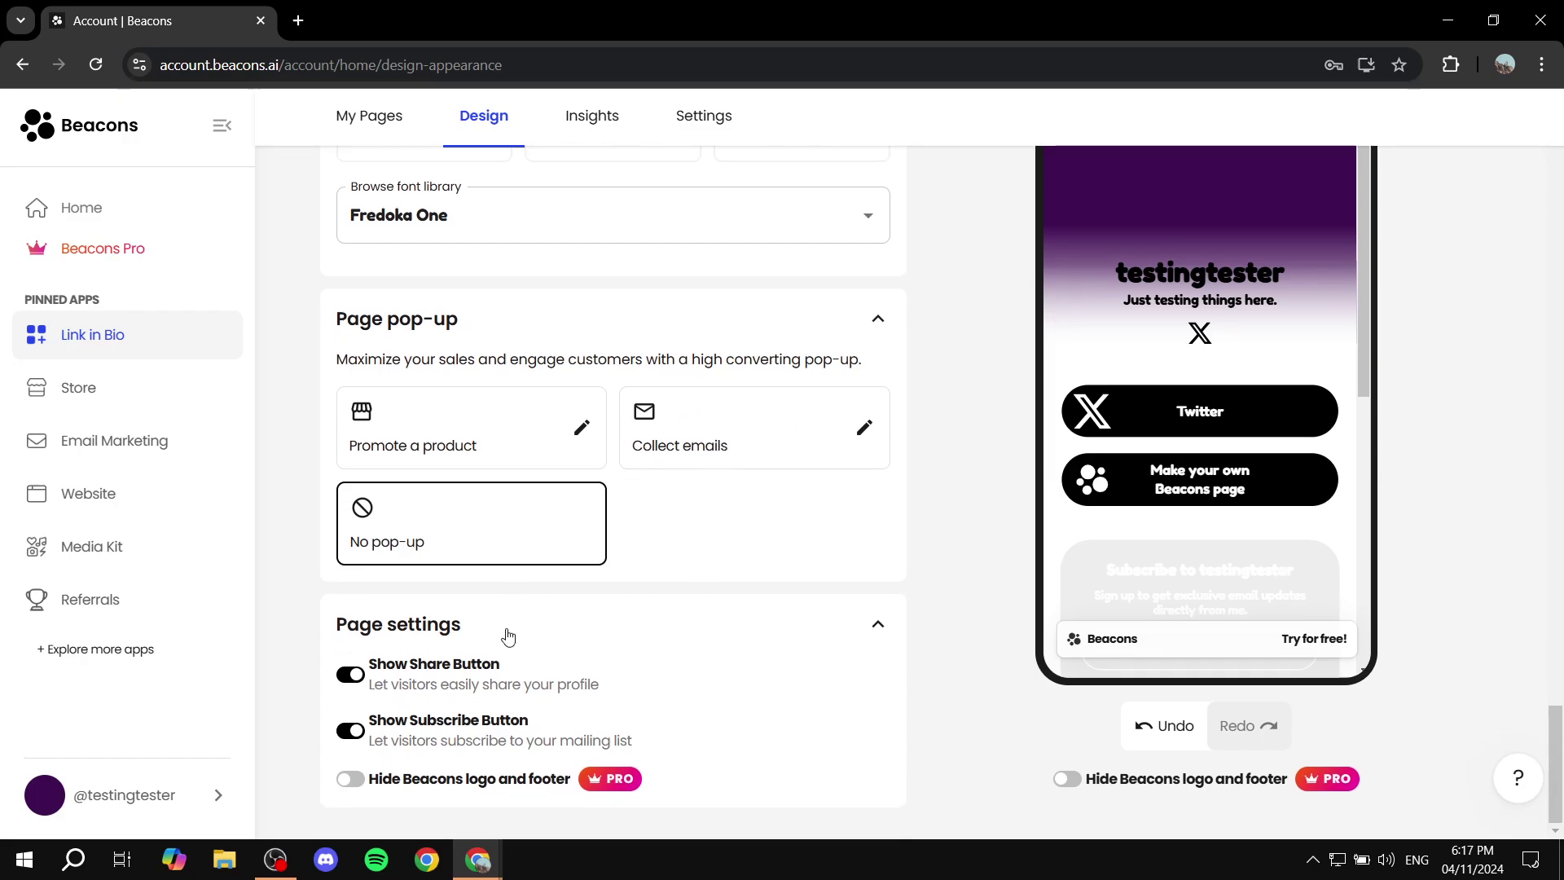
Leave block transparency at 0% and try Square and Full Width buttons before returning to Round
scroll(617, 663, up, 6)
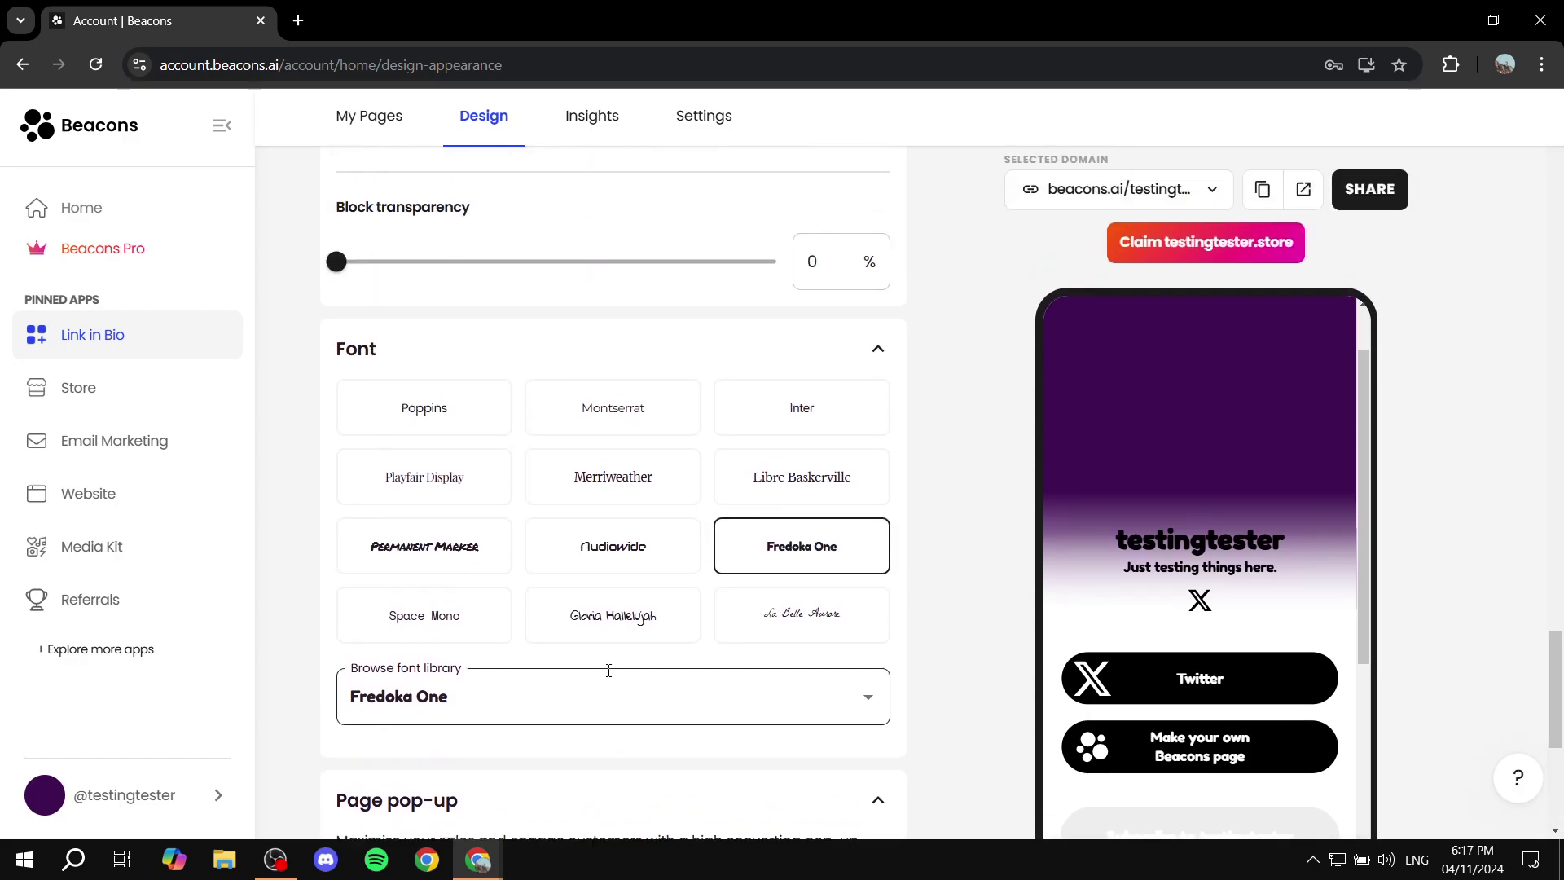
scroll(653, 558, up, 2)
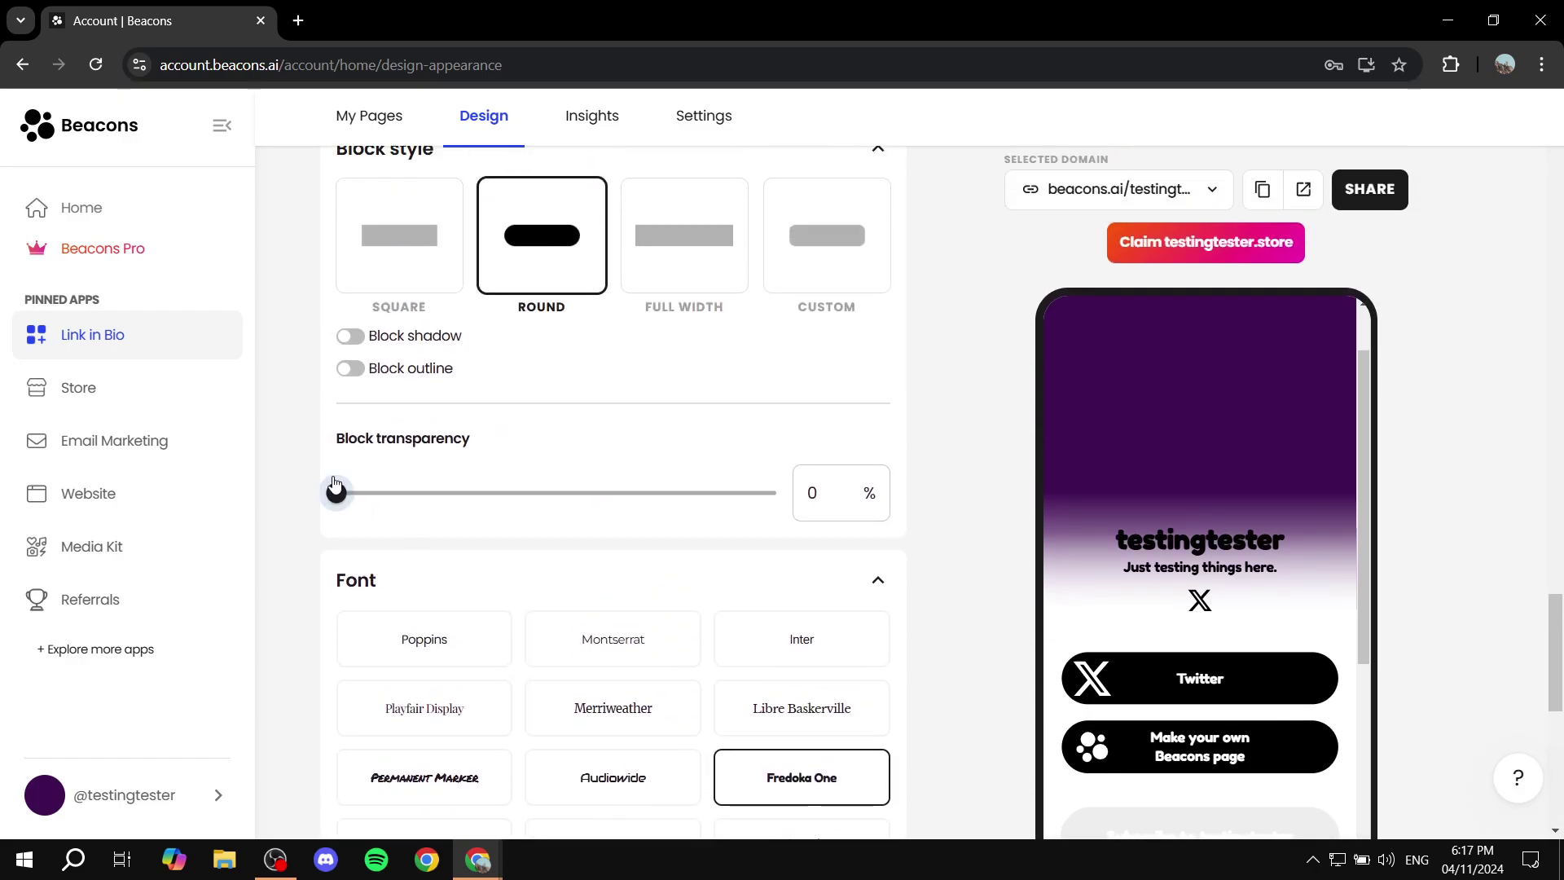
drag(336, 492, 136, 503)
scroll(496, 439, up, 4)
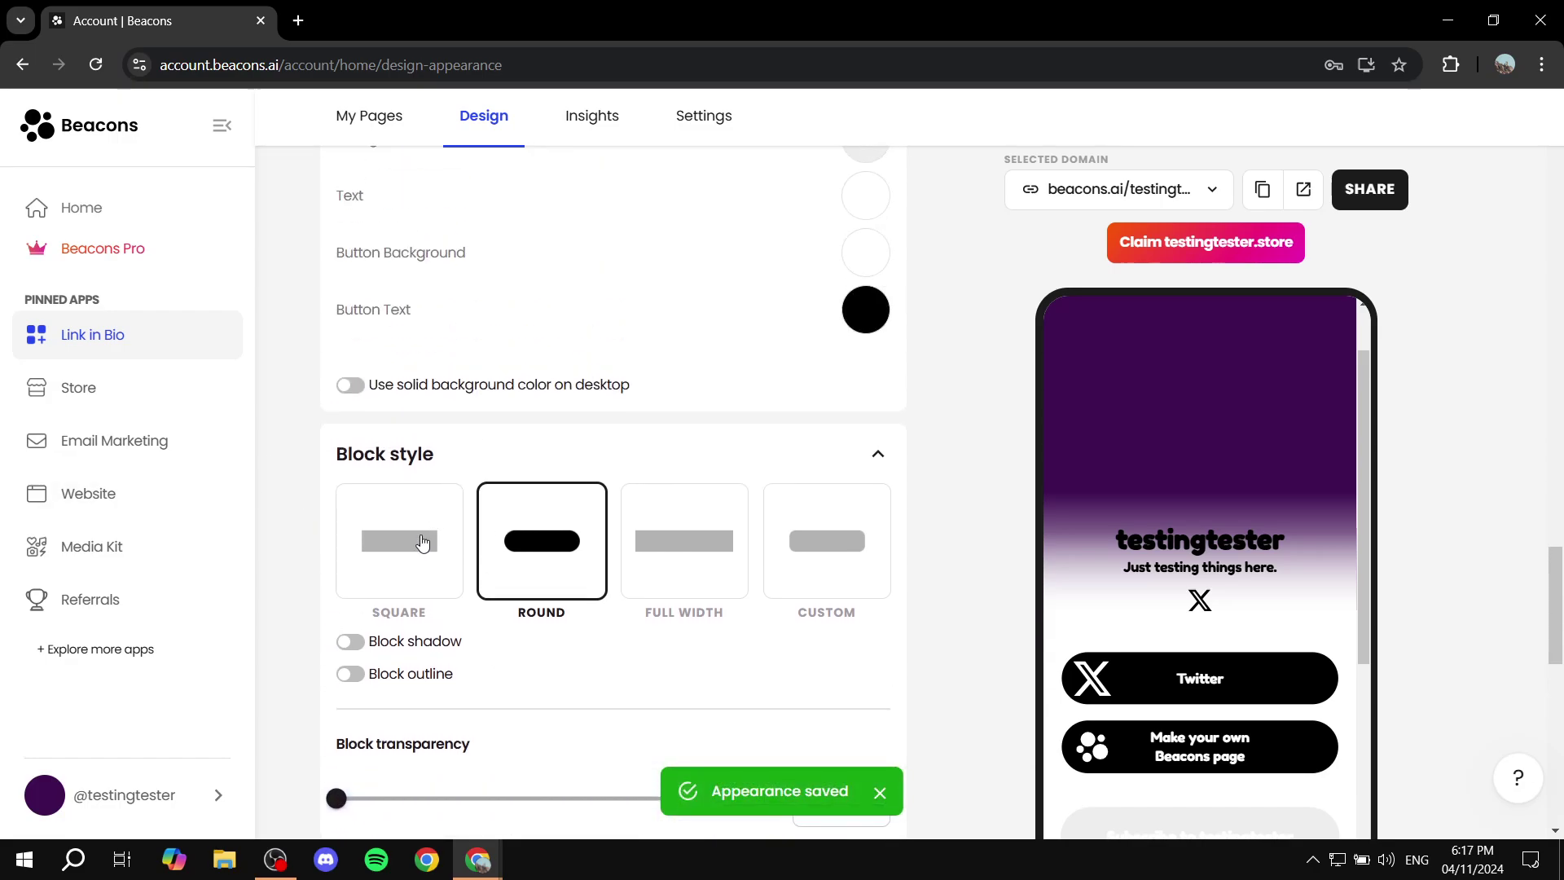
click(422, 541)
click(541, 540)
click(635, 540)
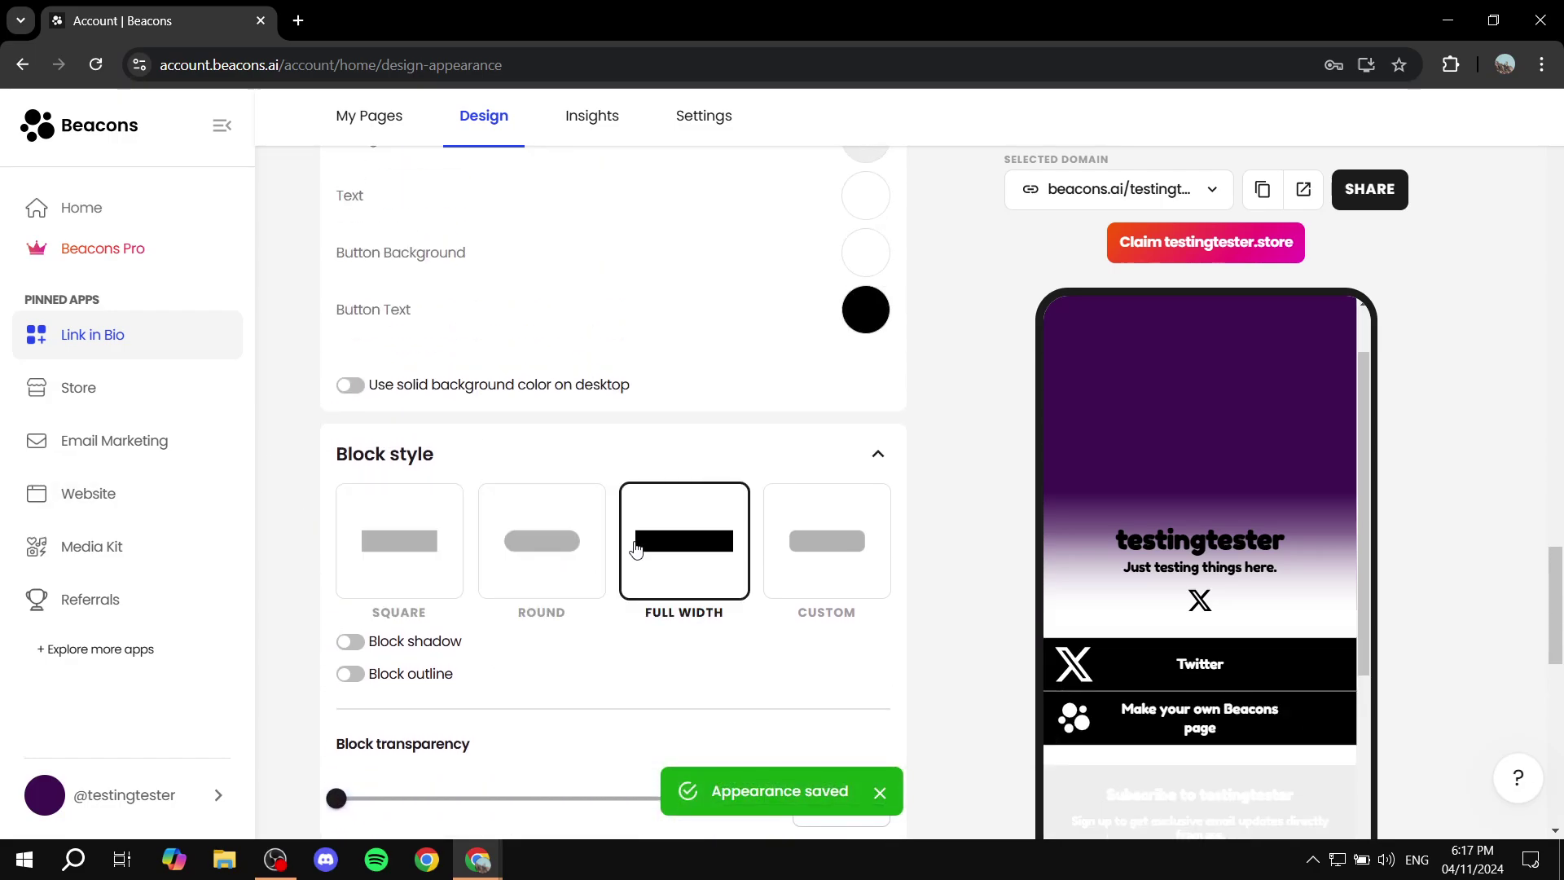
click(589, 551)
Keep a plain colour page background
scroll(598, 553, up, 2)
scroll(653, 396, up, 2)
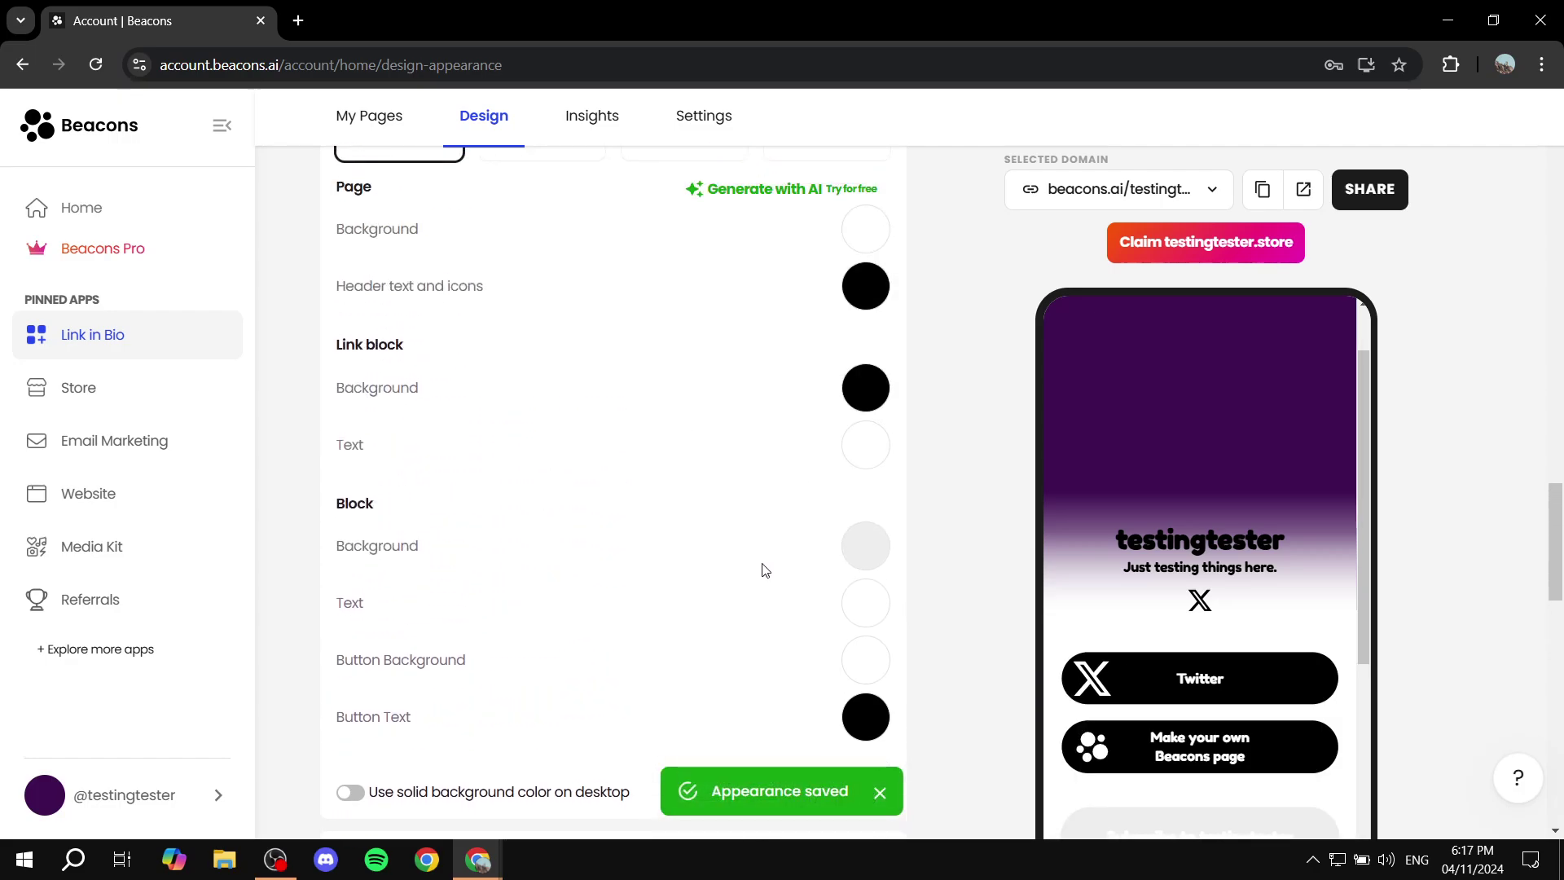
scroll(766, 570, down, 3)
scroll(673, 541, up, 5)
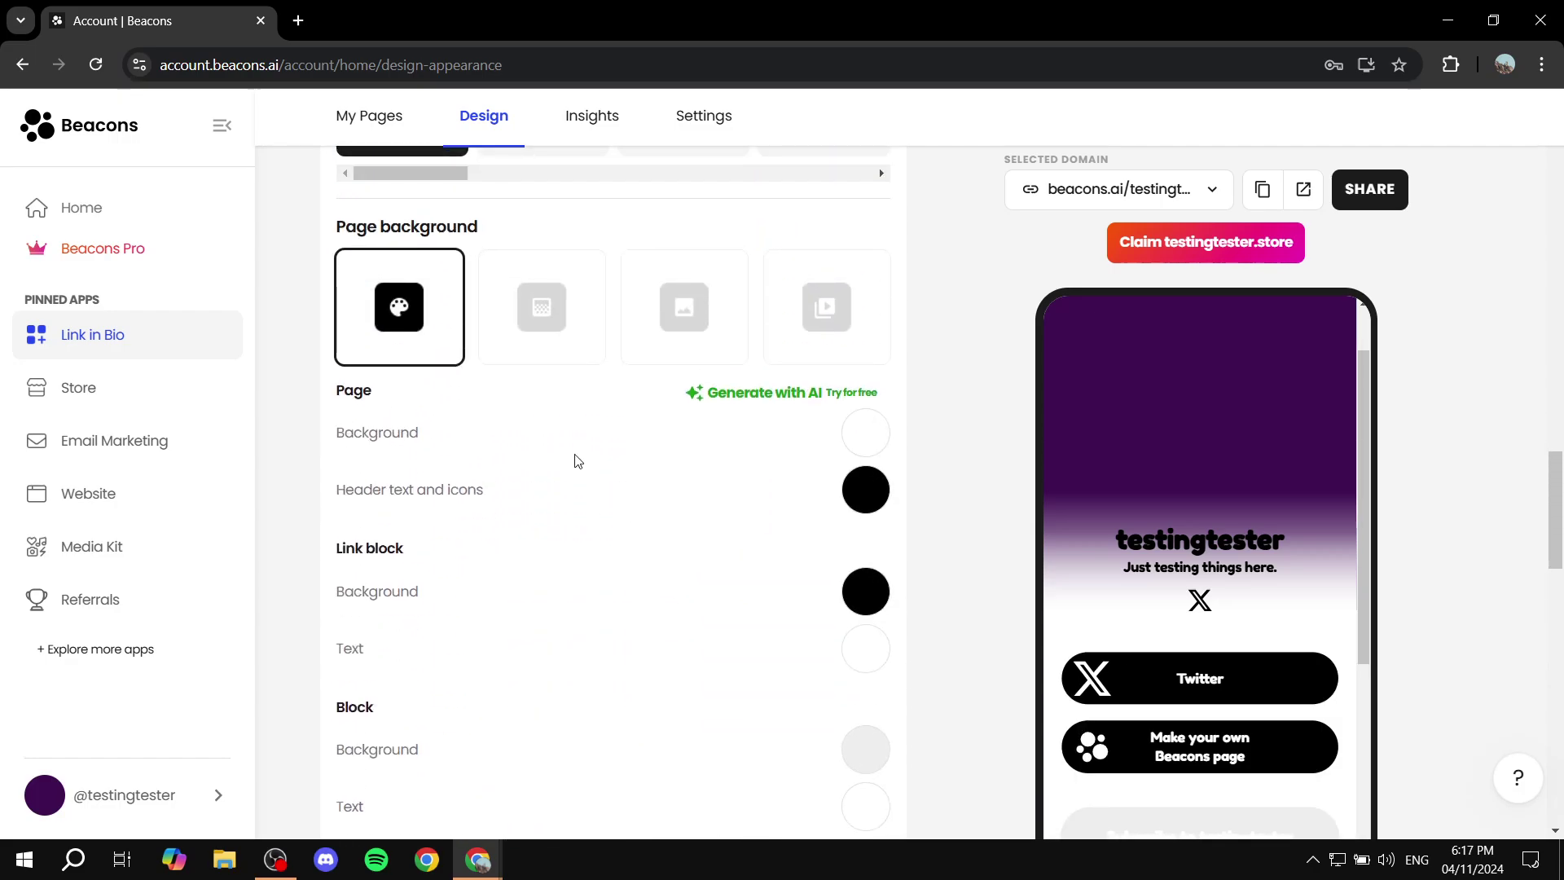
scroll(577, 461, up, 2)
click(399, 510)
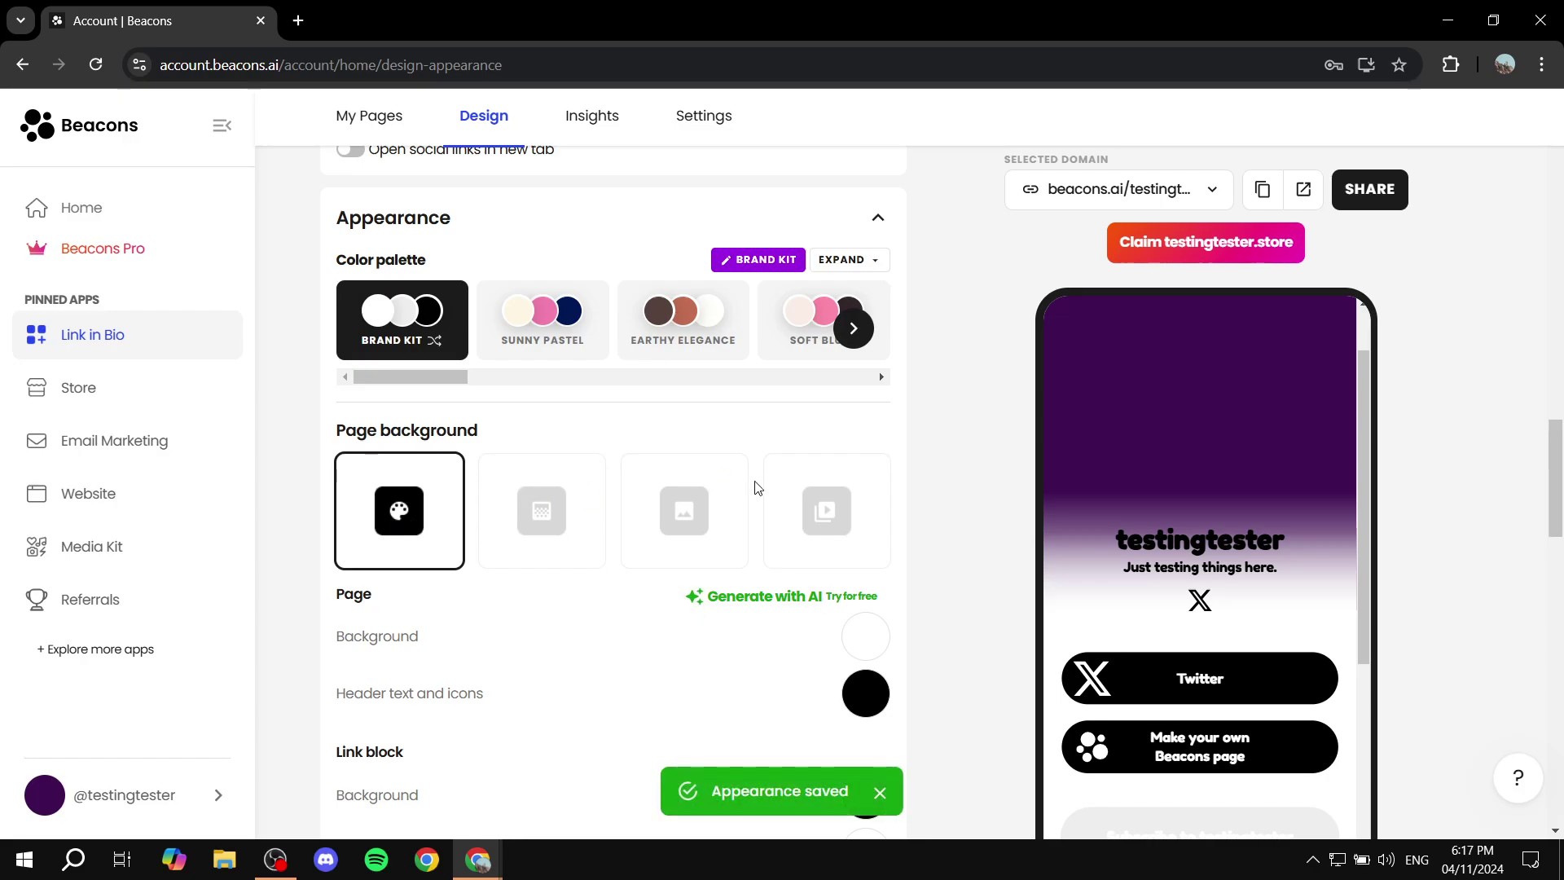
Try the Shuffle, Midnight Sun and Classic Contrast colour palettes
scroll(758, 487, down, 2)
scroll(586, 540, up, 5)
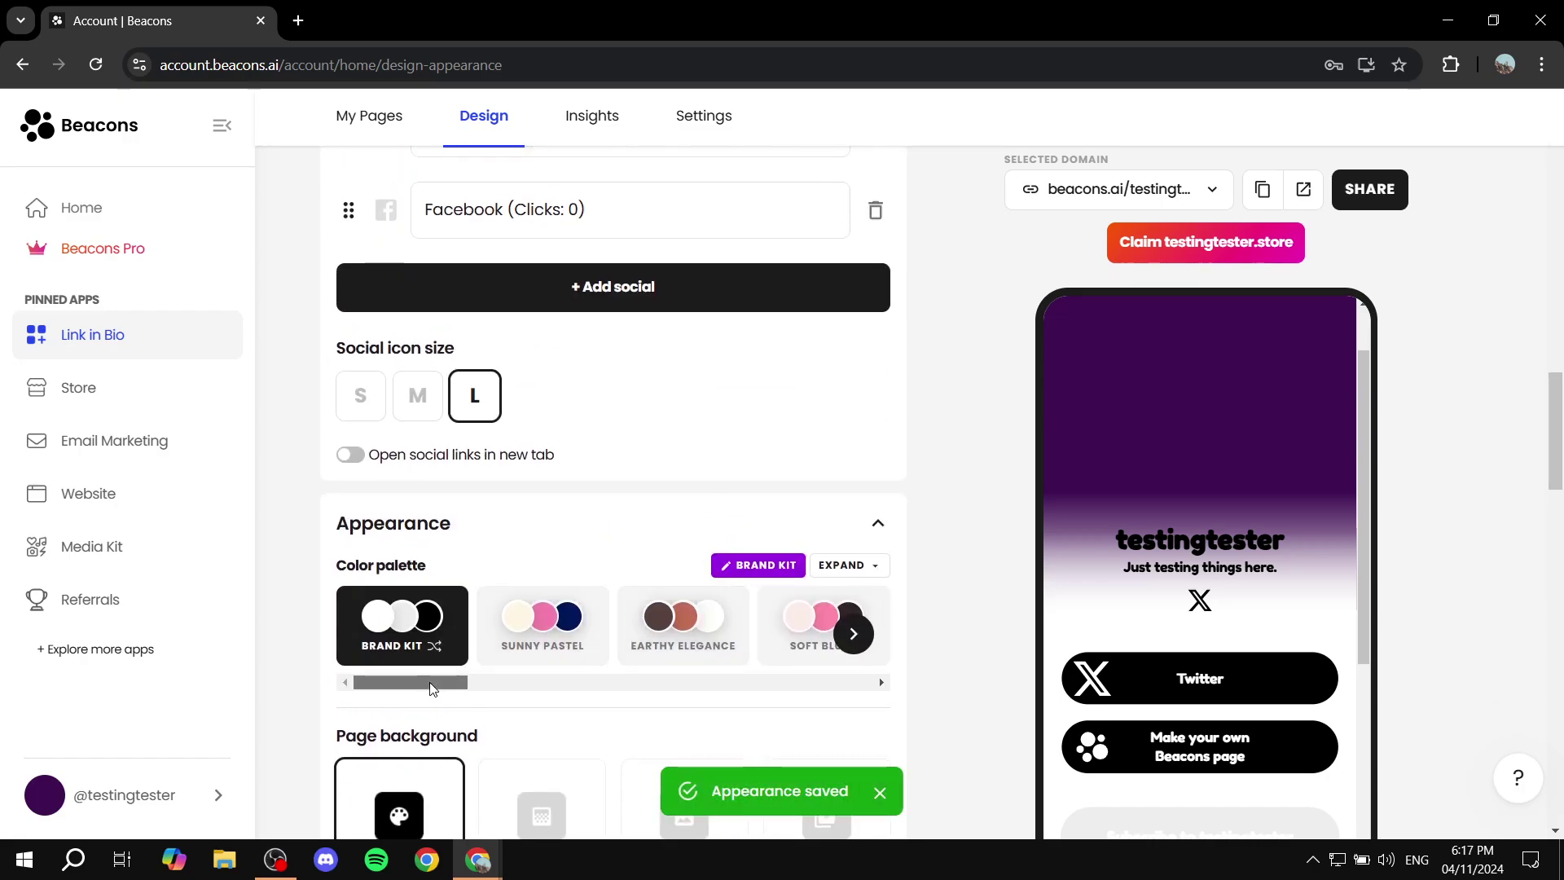
drag(432, 688, 559, 688)
click(643, 632)
scroll(687, 604, up, 1)
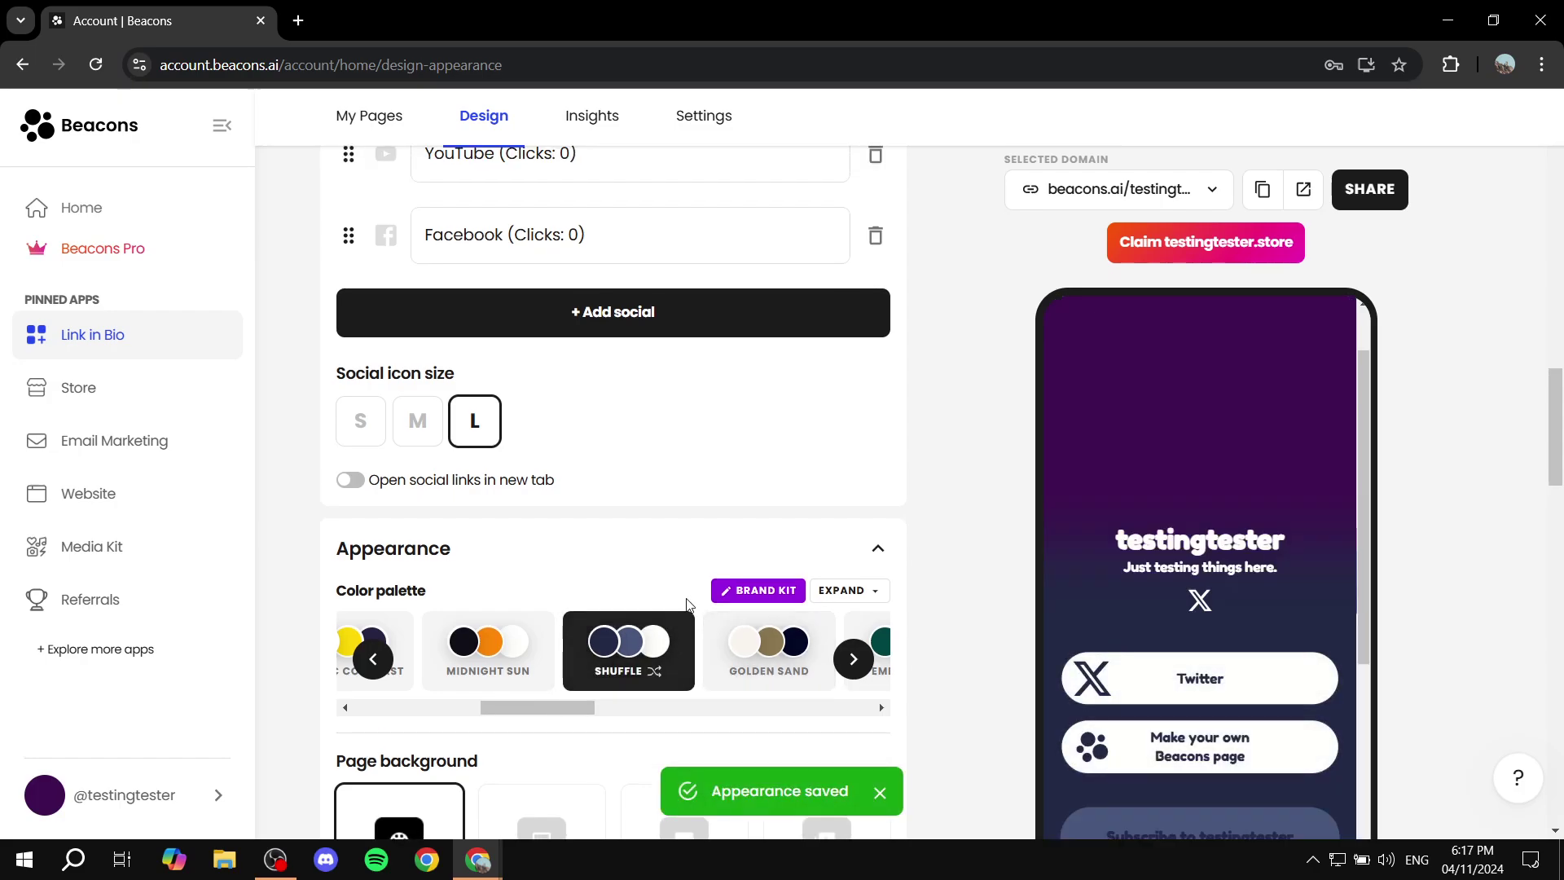
scroll(687, 604, up, 6)
scroll(773, 651, down, 5)
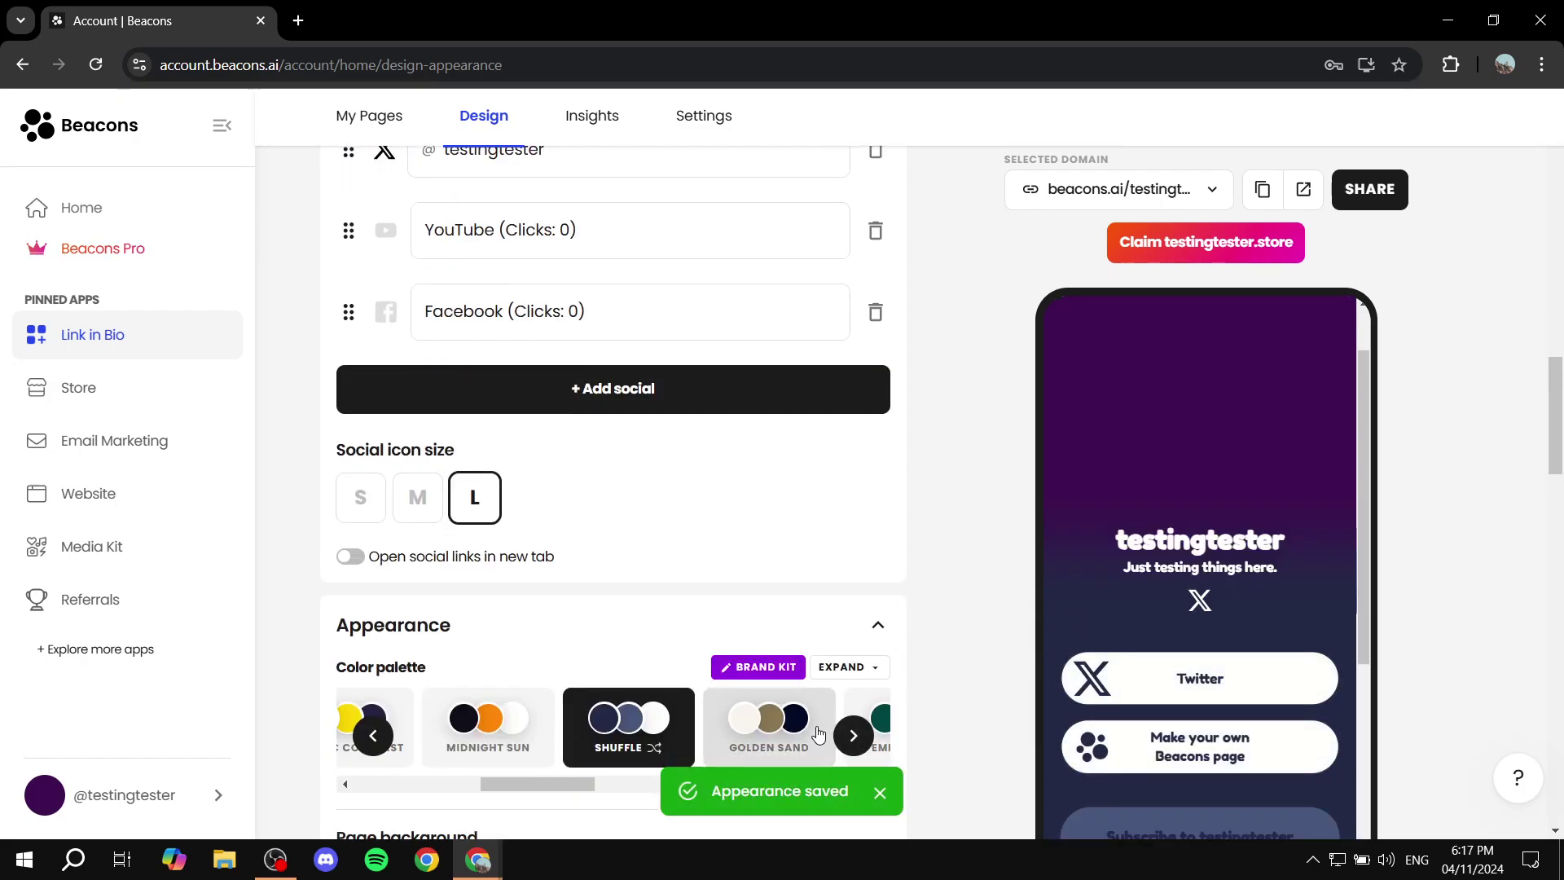
click(880, 788)
click(578, 780)
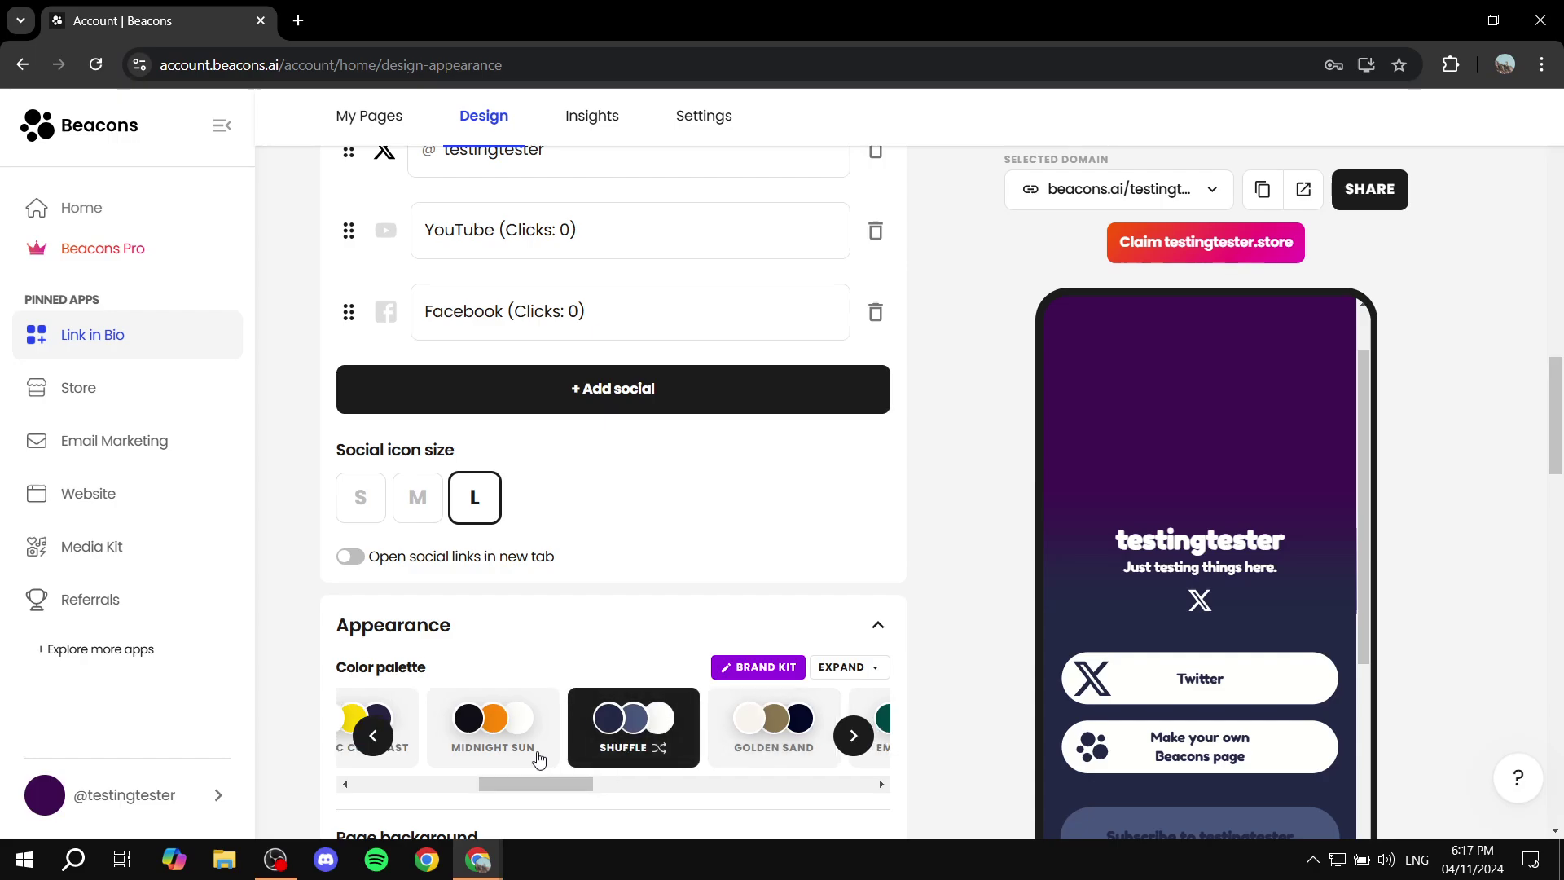
click(539, 757)
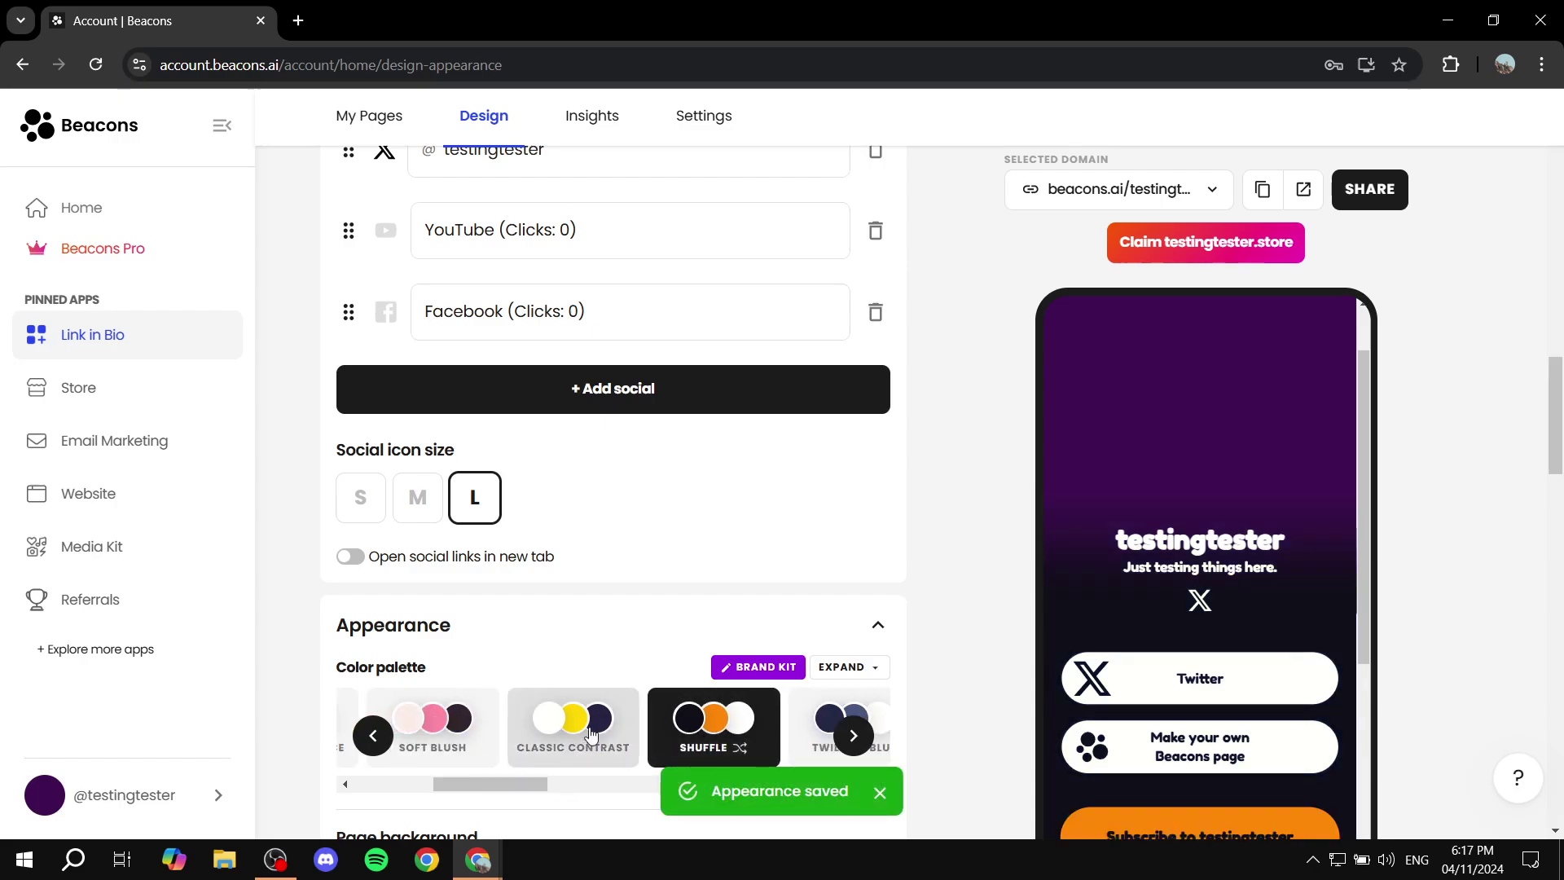
click(591, 735)
Reapply the Midnight Sun colour palette
click(701, 725)
scroll(570, 652, up, 6)
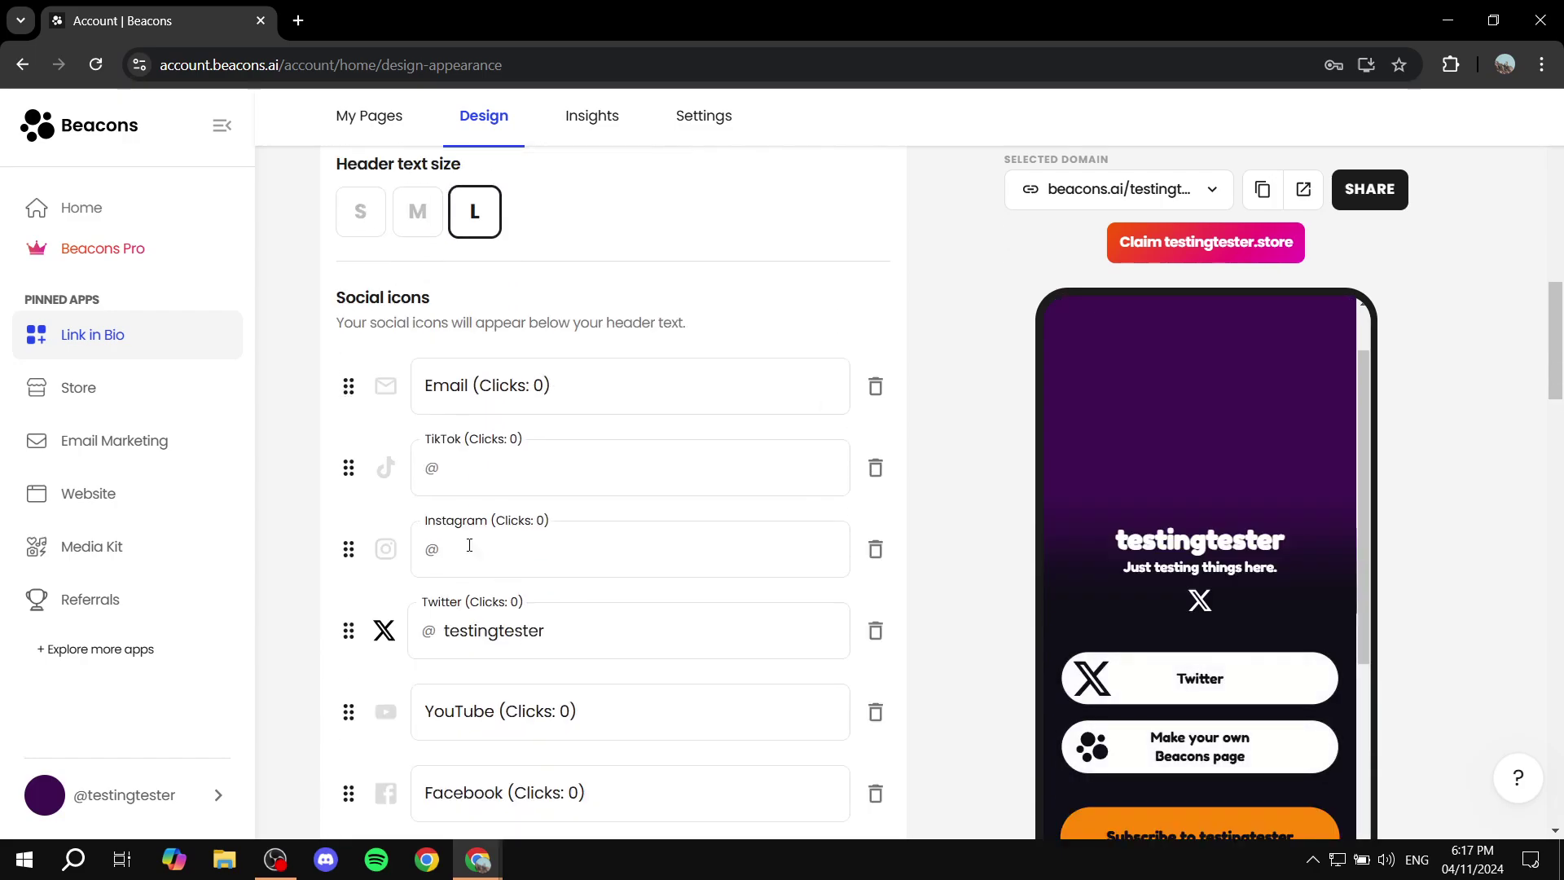
scroll(676, 314, up, 10)
scroll(679, 314, up, 3)
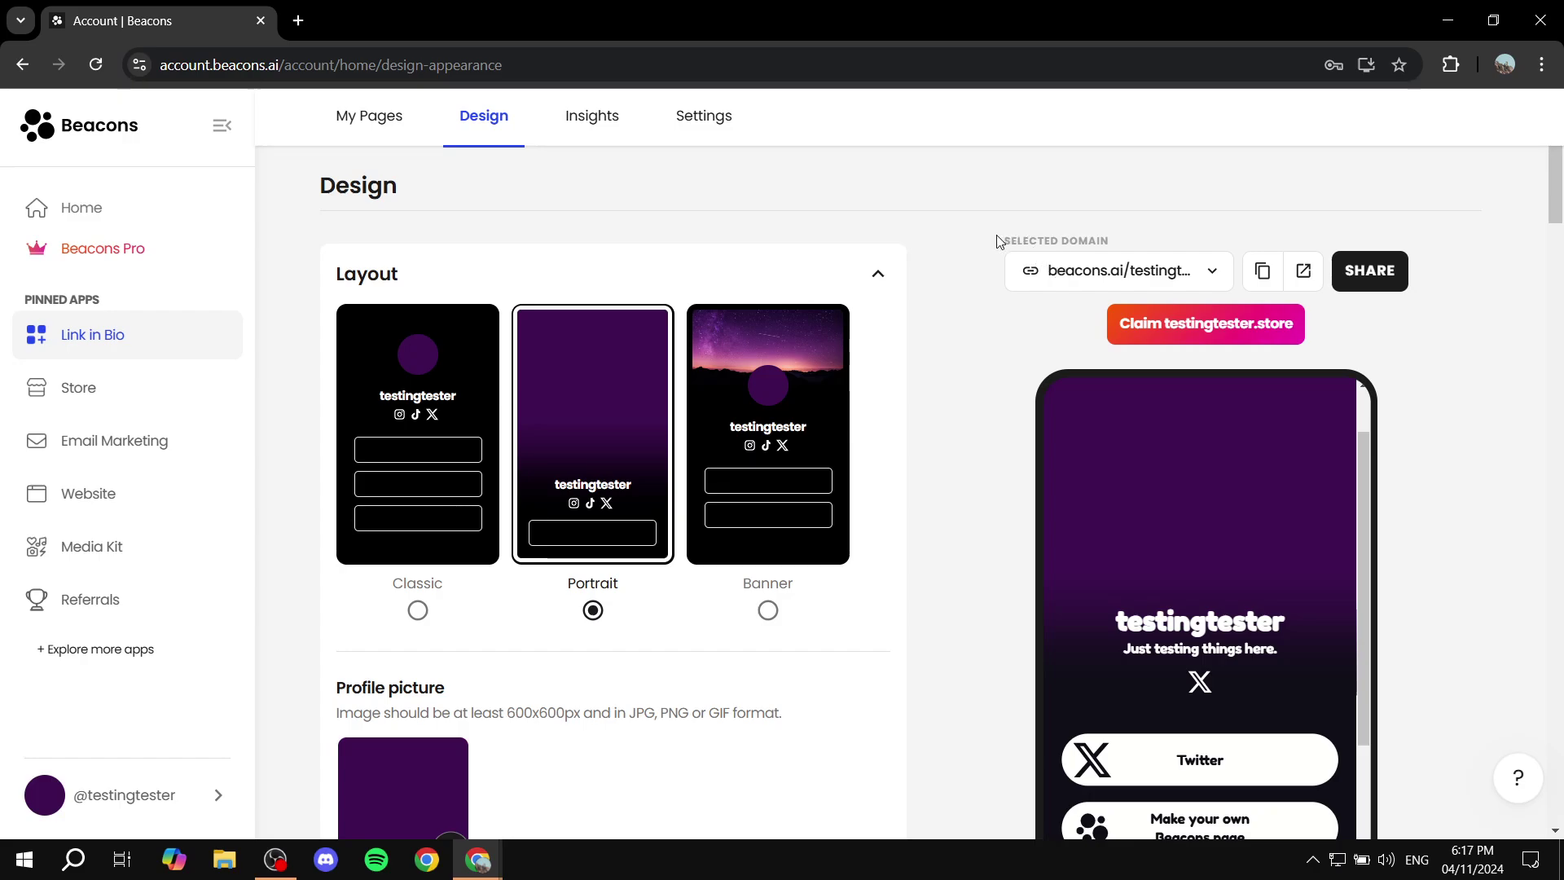
drag(997, 237, 1135, 240)
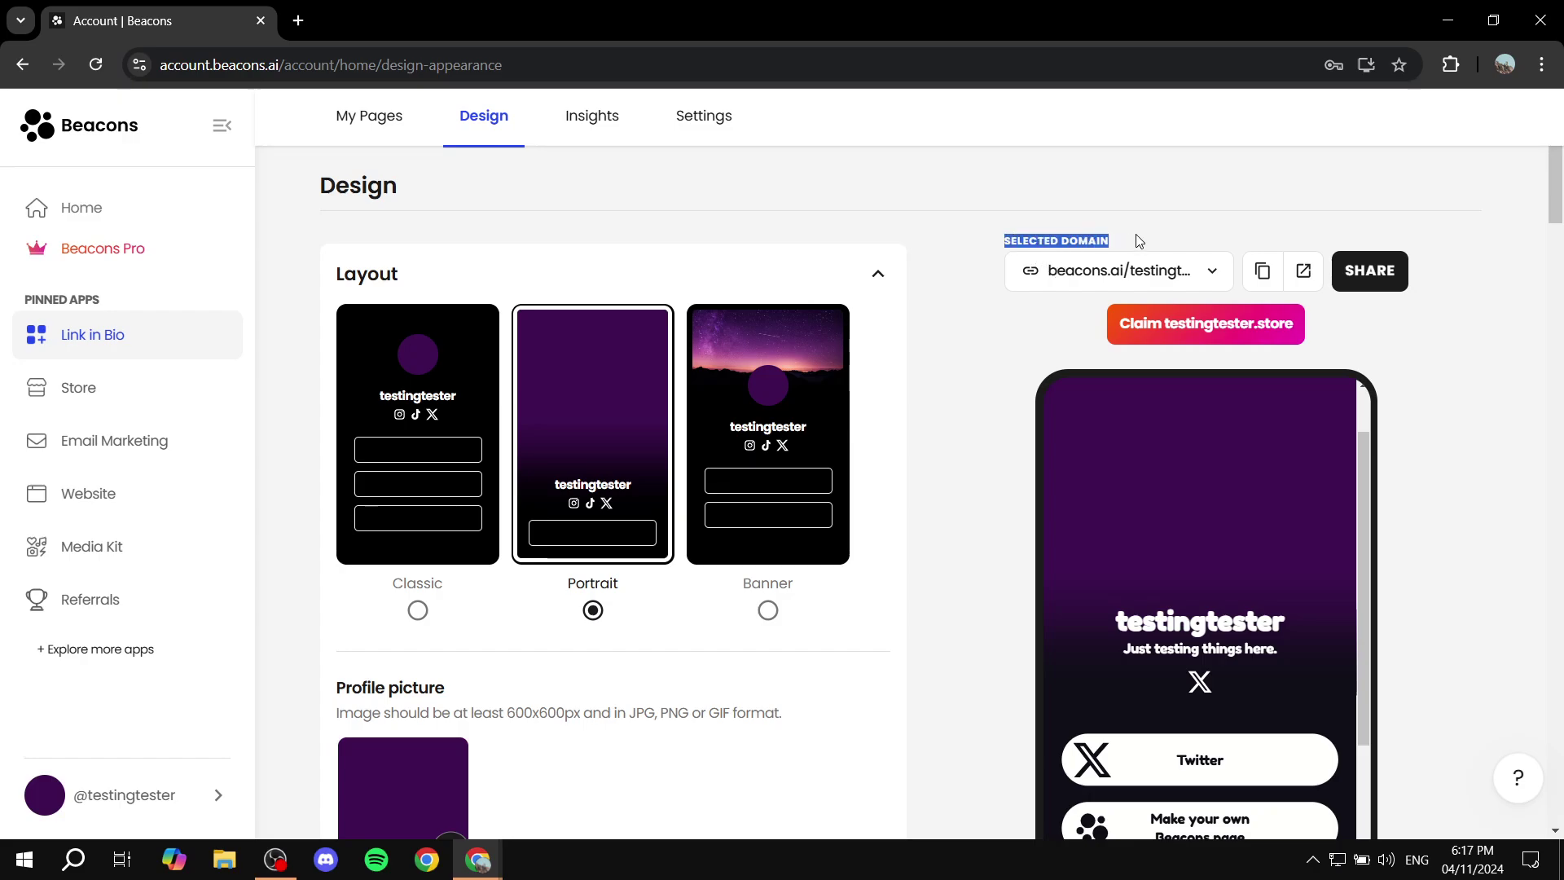
Copy the page's public link, then open and close the sharing options
click(1262, 270)
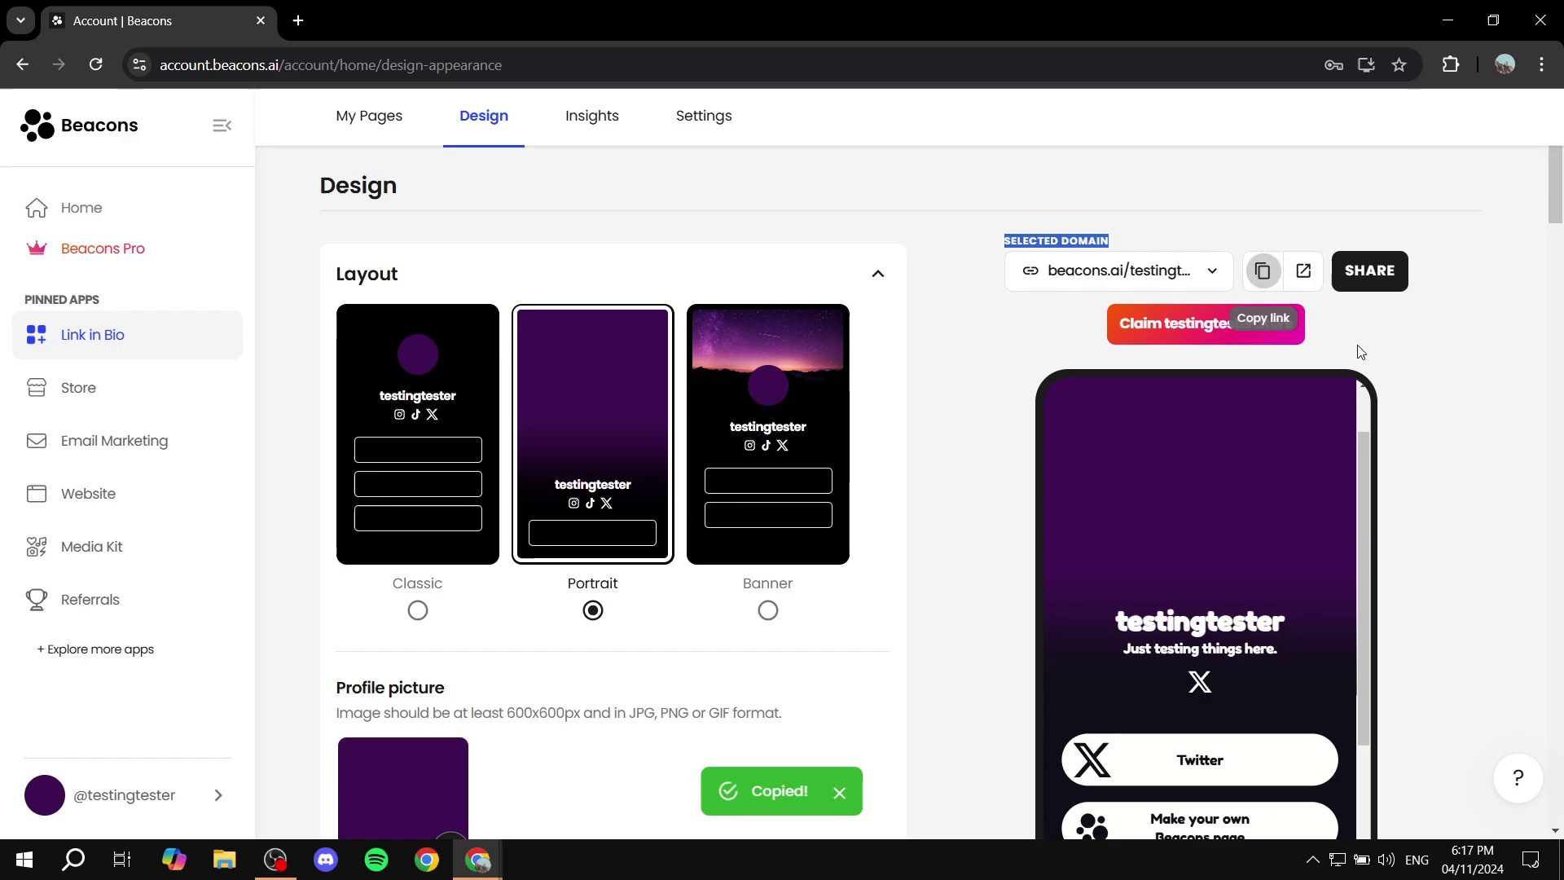
click(1398, 271)
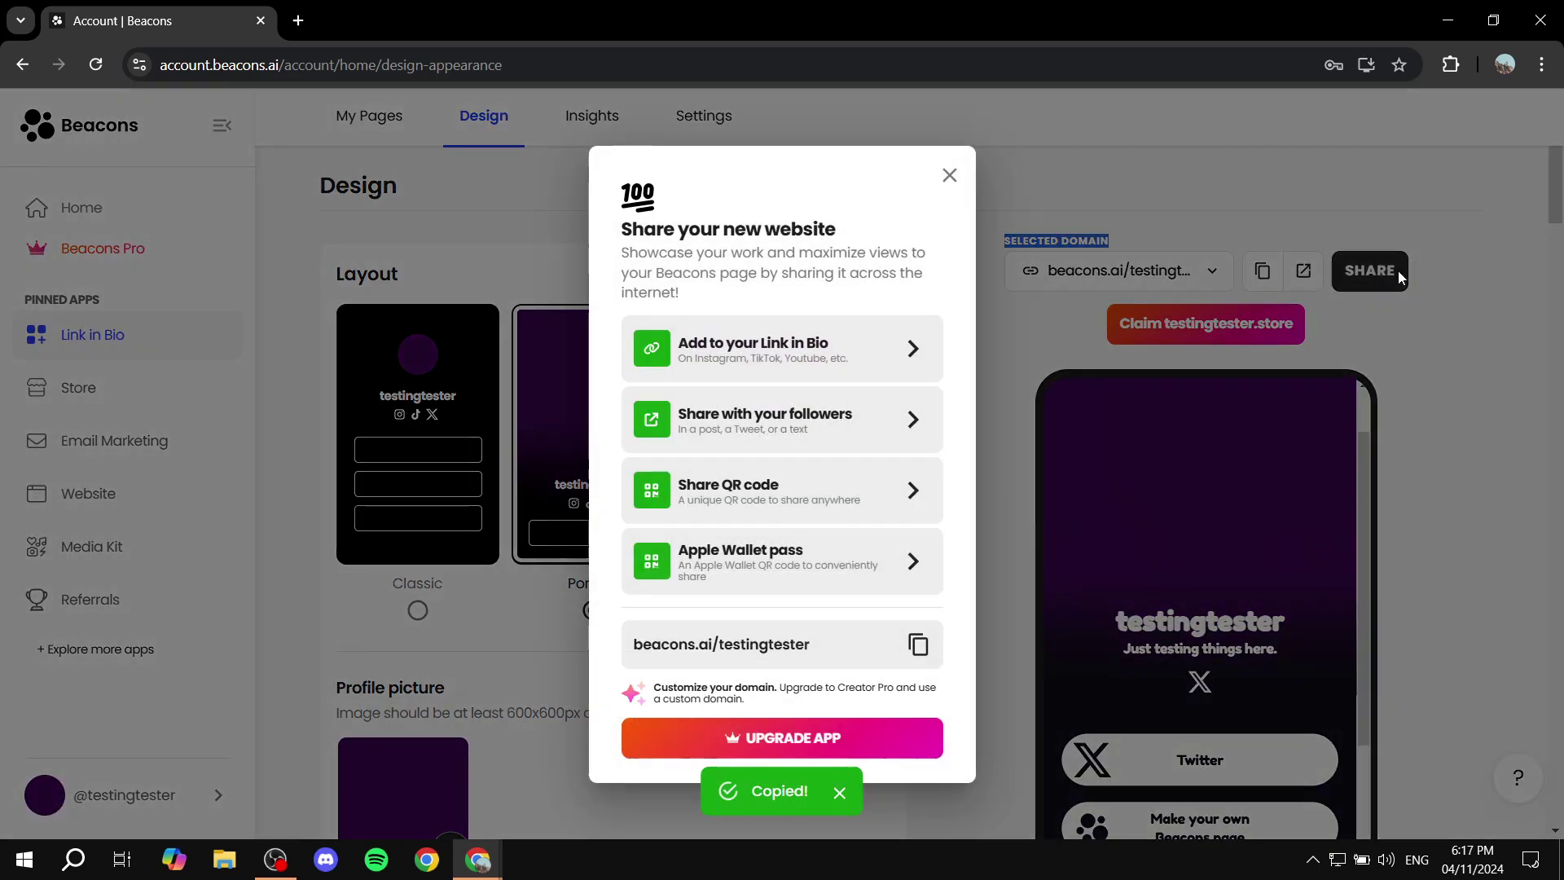
click(950, 173)
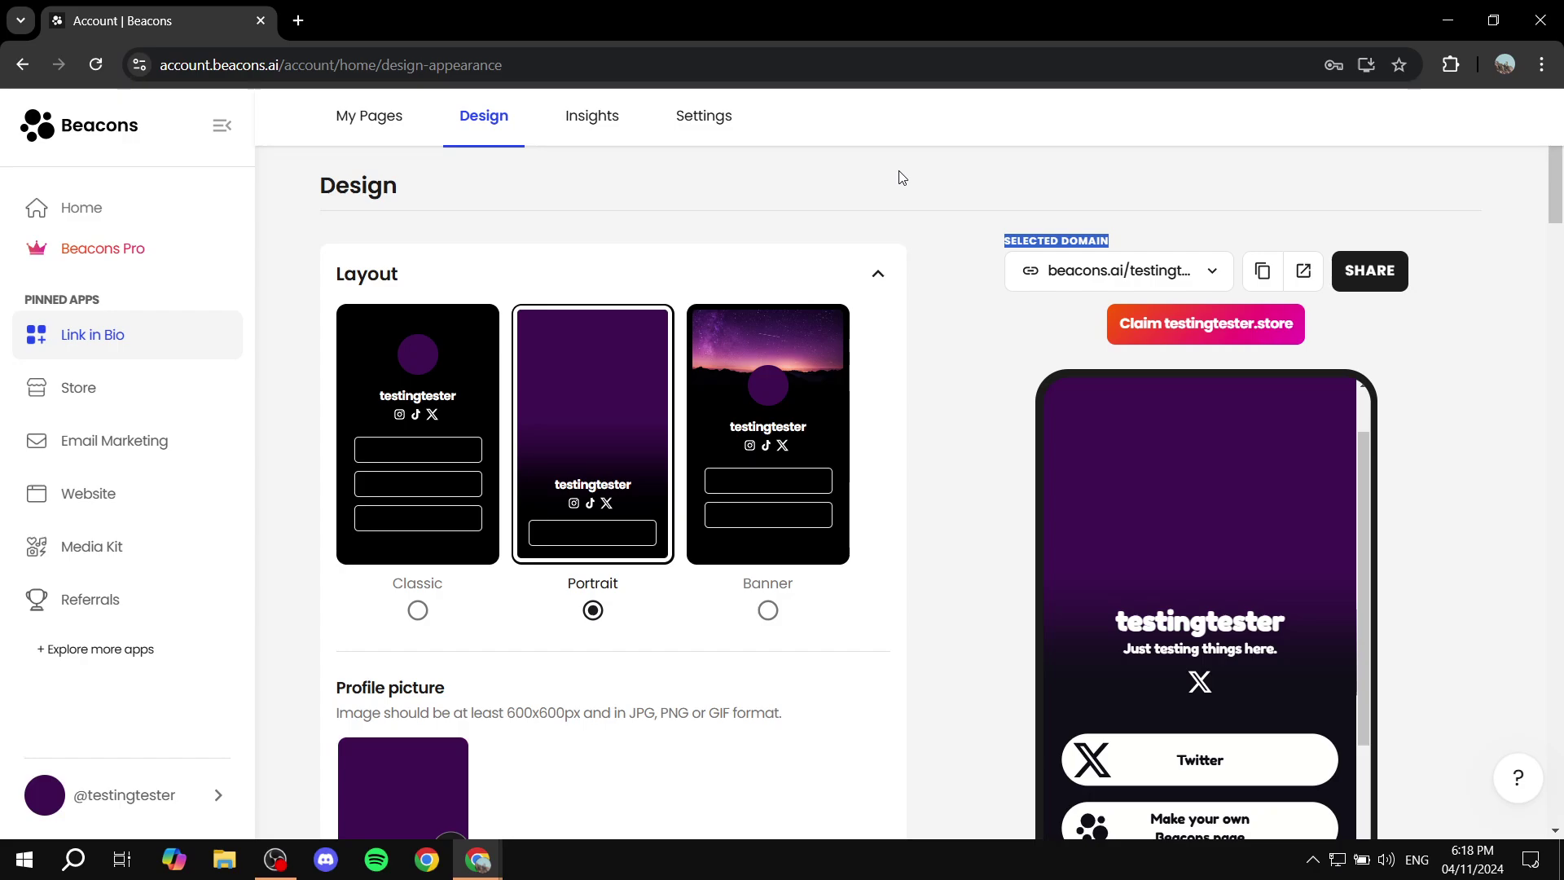
click(298, 20)
key(ctrl+v)
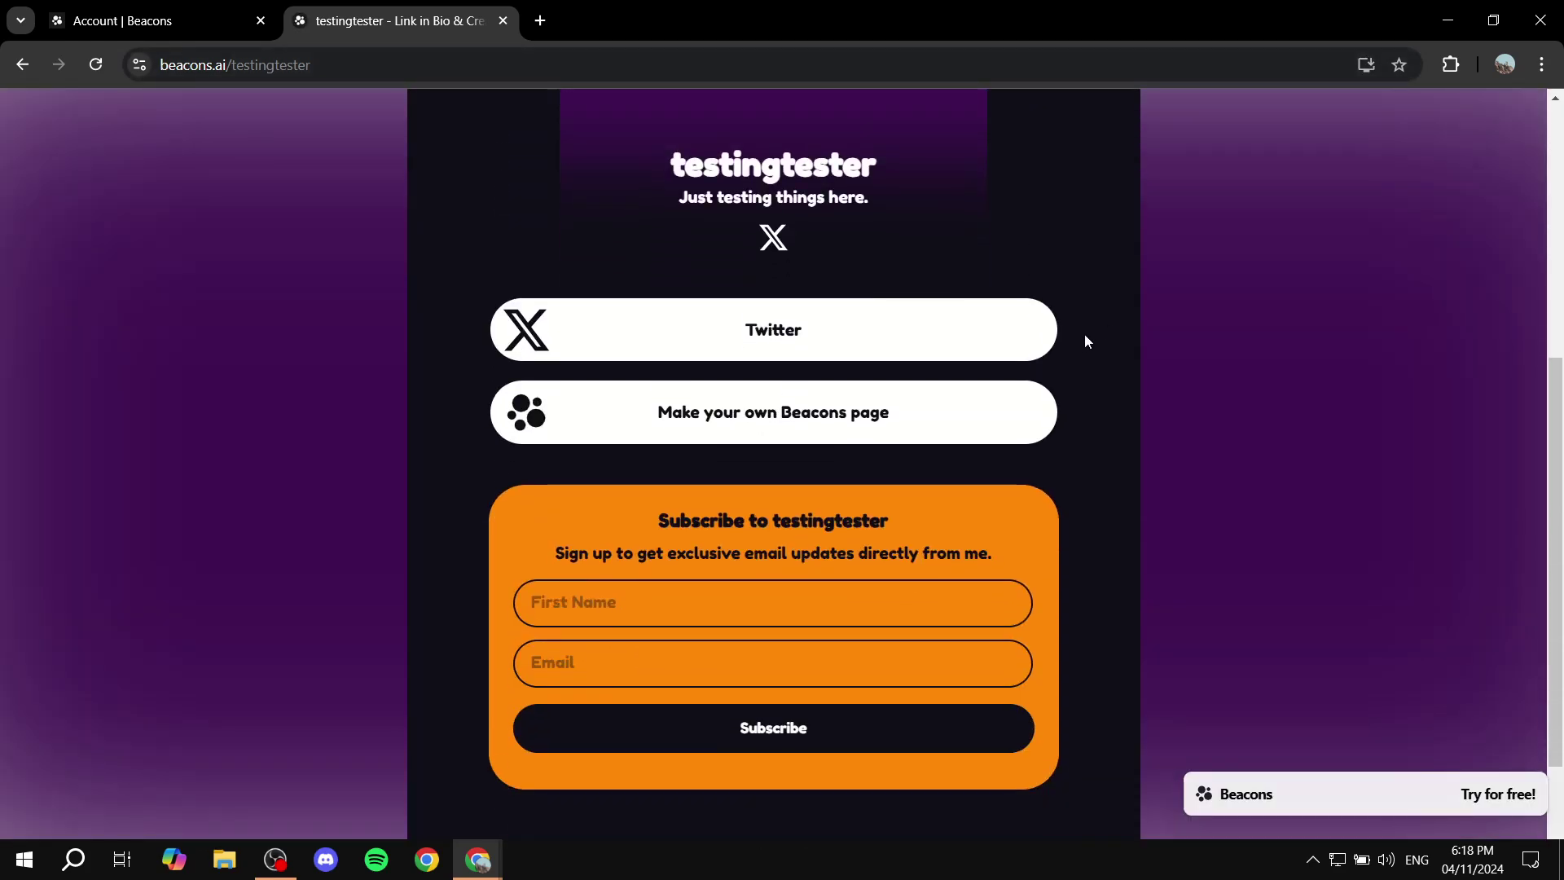
scroll(967, 525, down, 3)
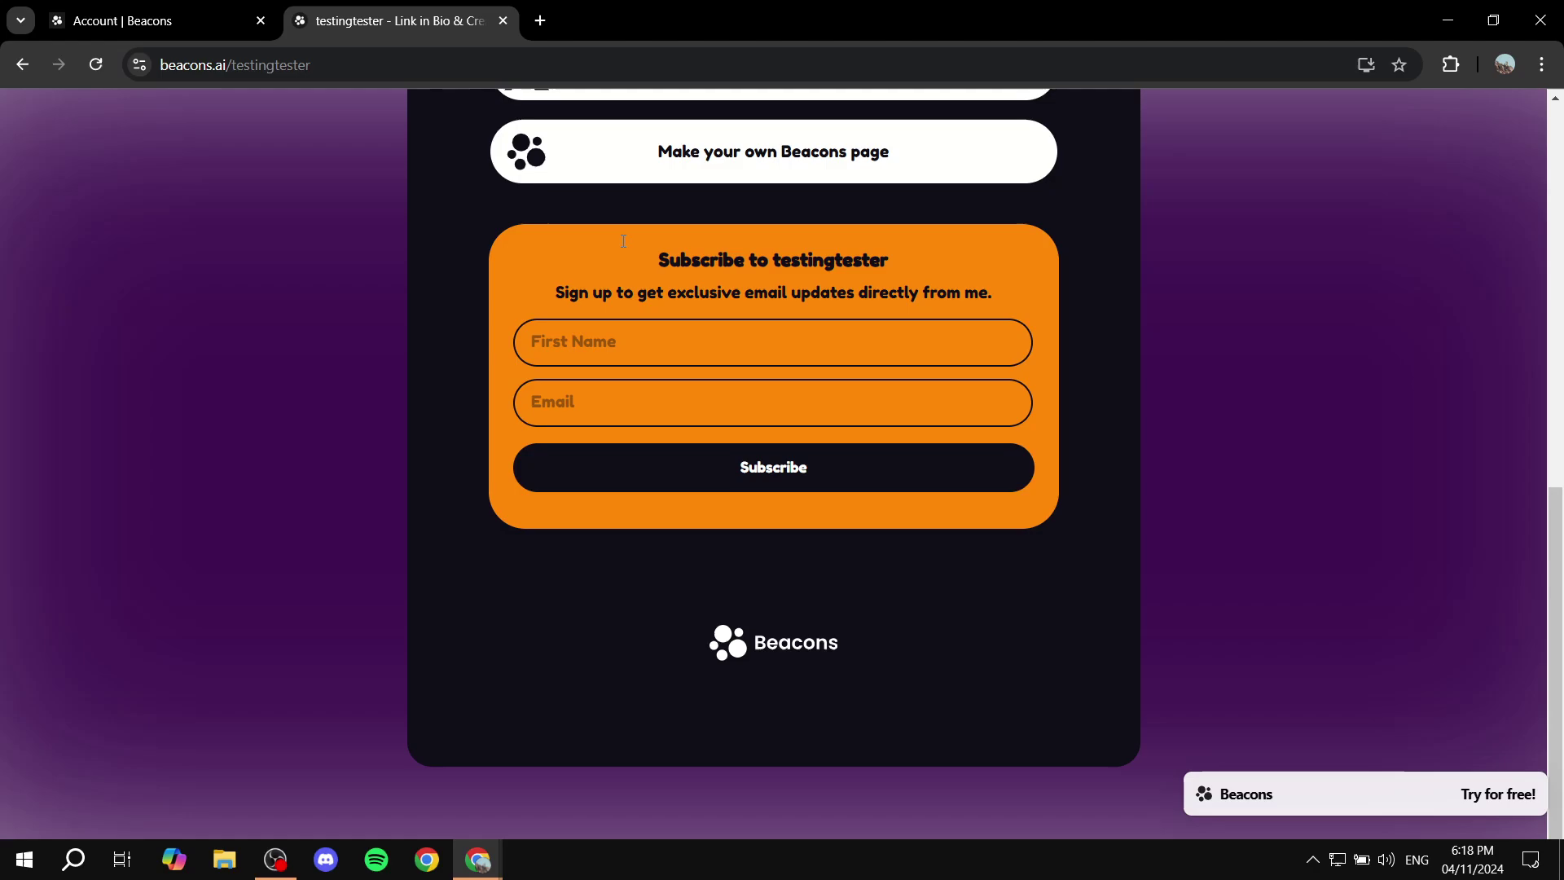
scroll(698, 279, up, 10)
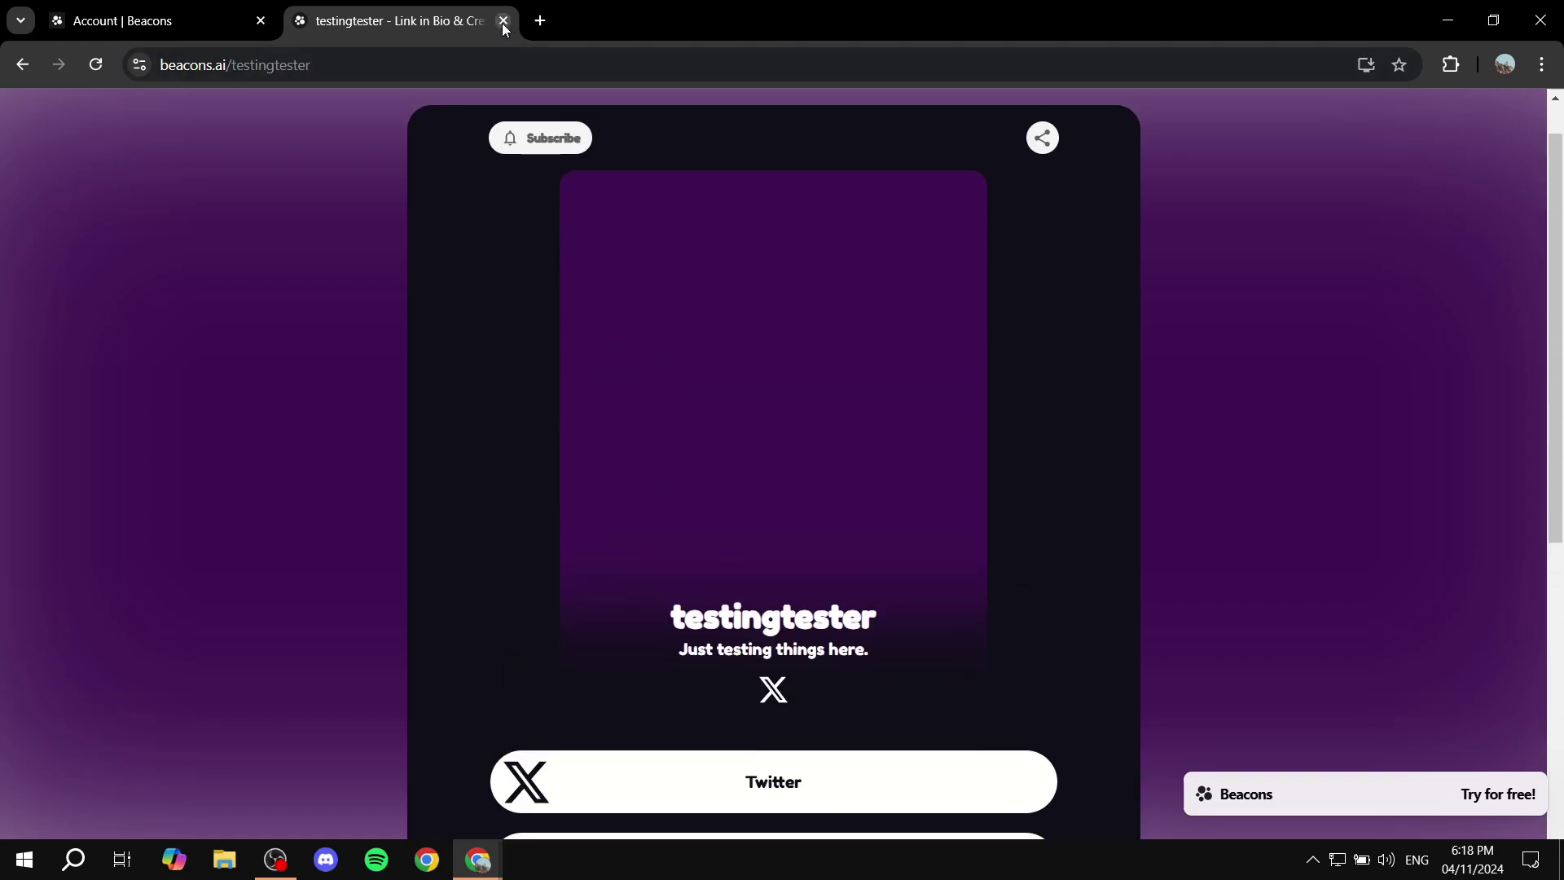
click(502, 21)
Look through the Insights and Settings tabs, then return to the My Pages block editor
click(603, 115)
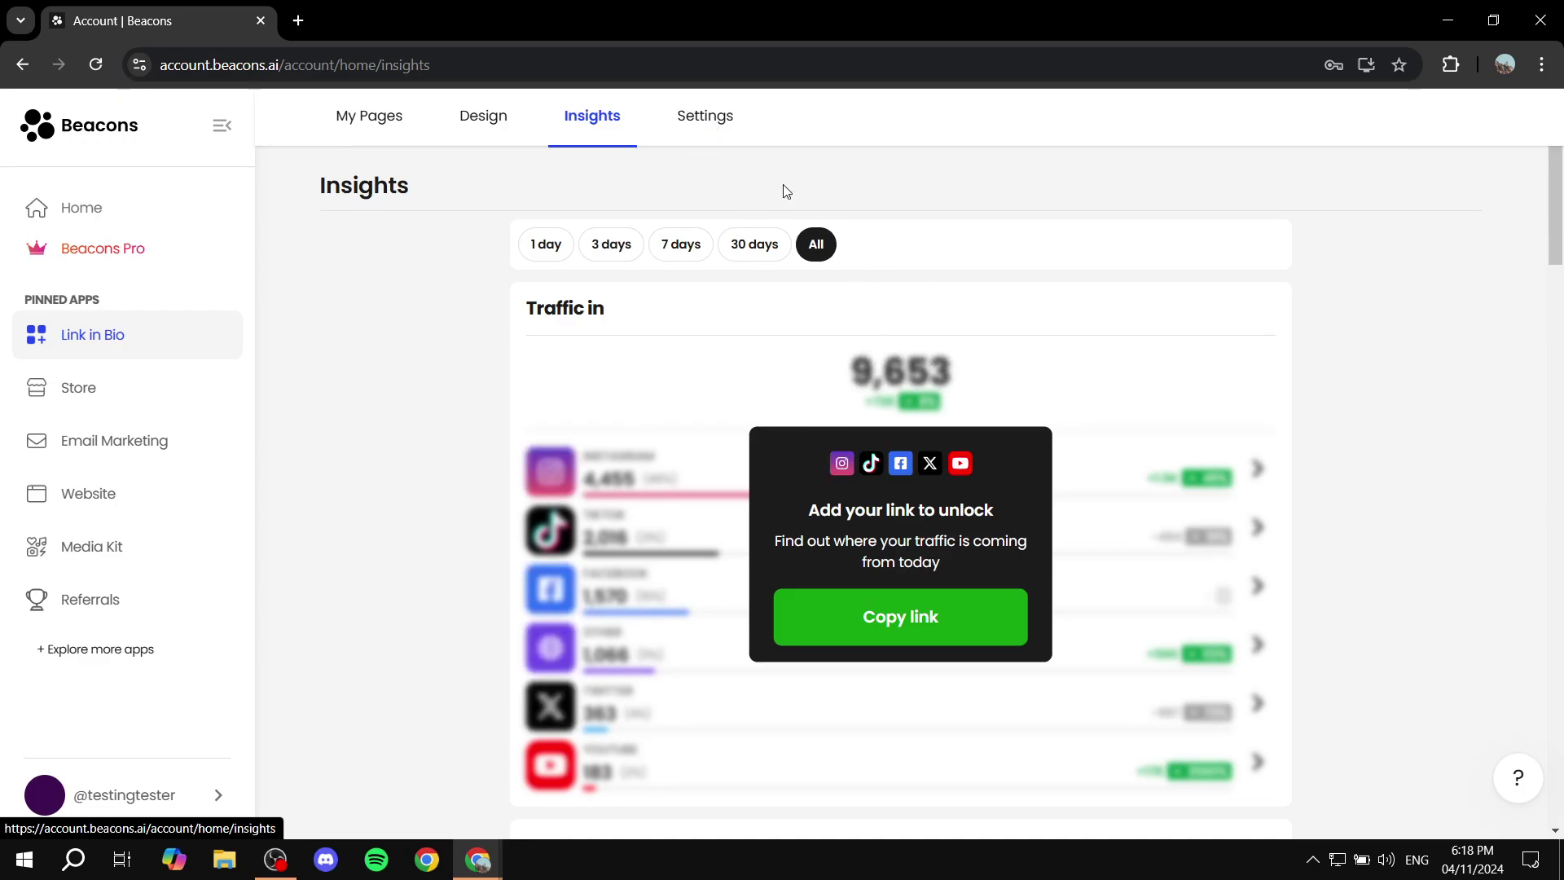
click(705, 116)
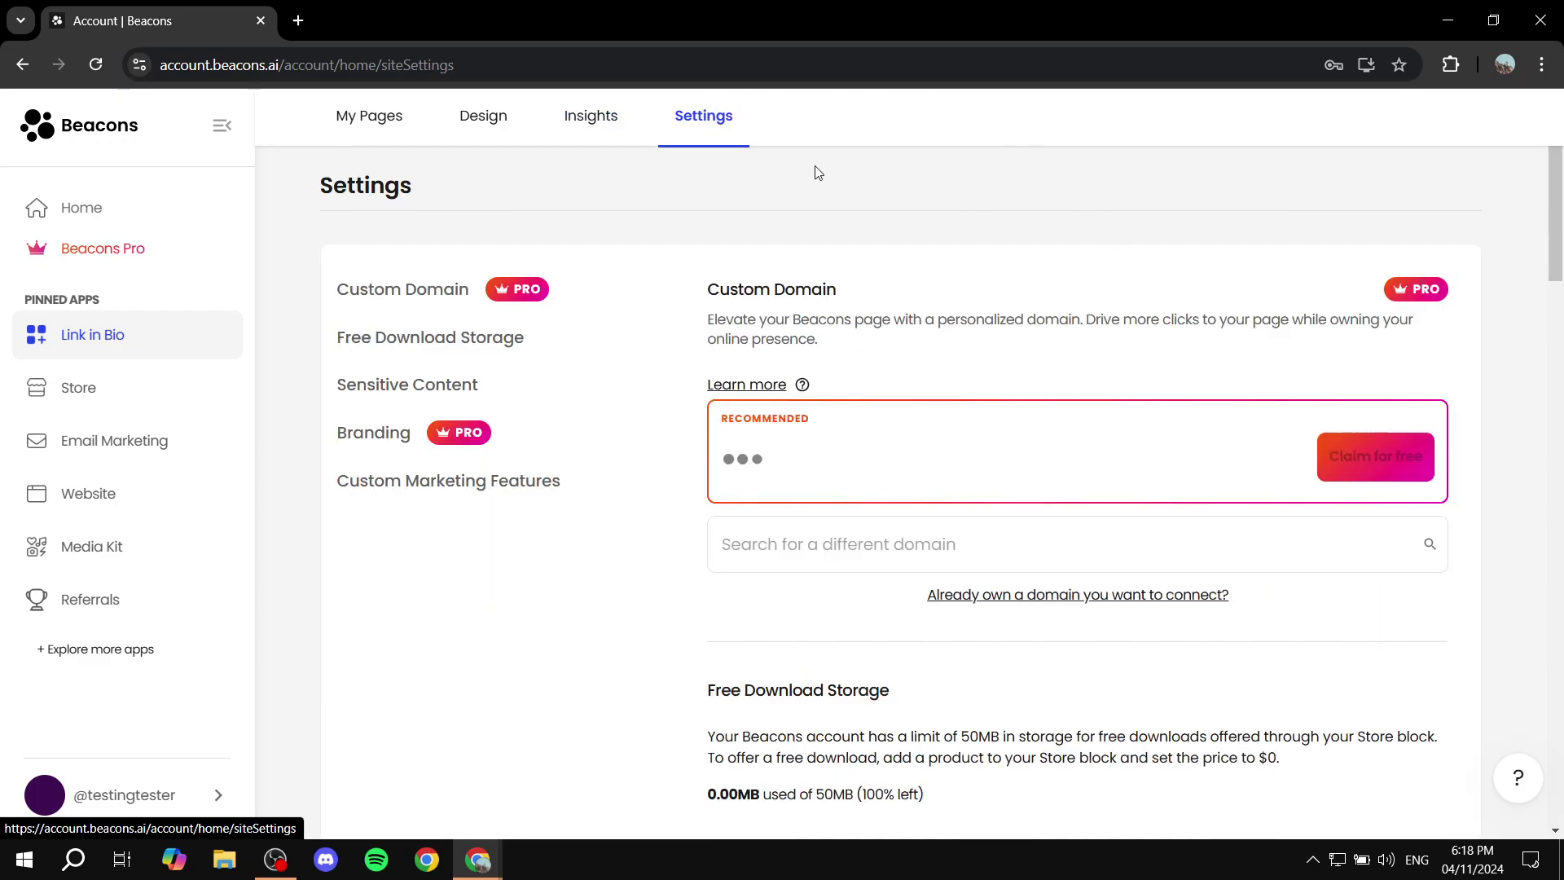
scroll(1170, 310, down, 6)
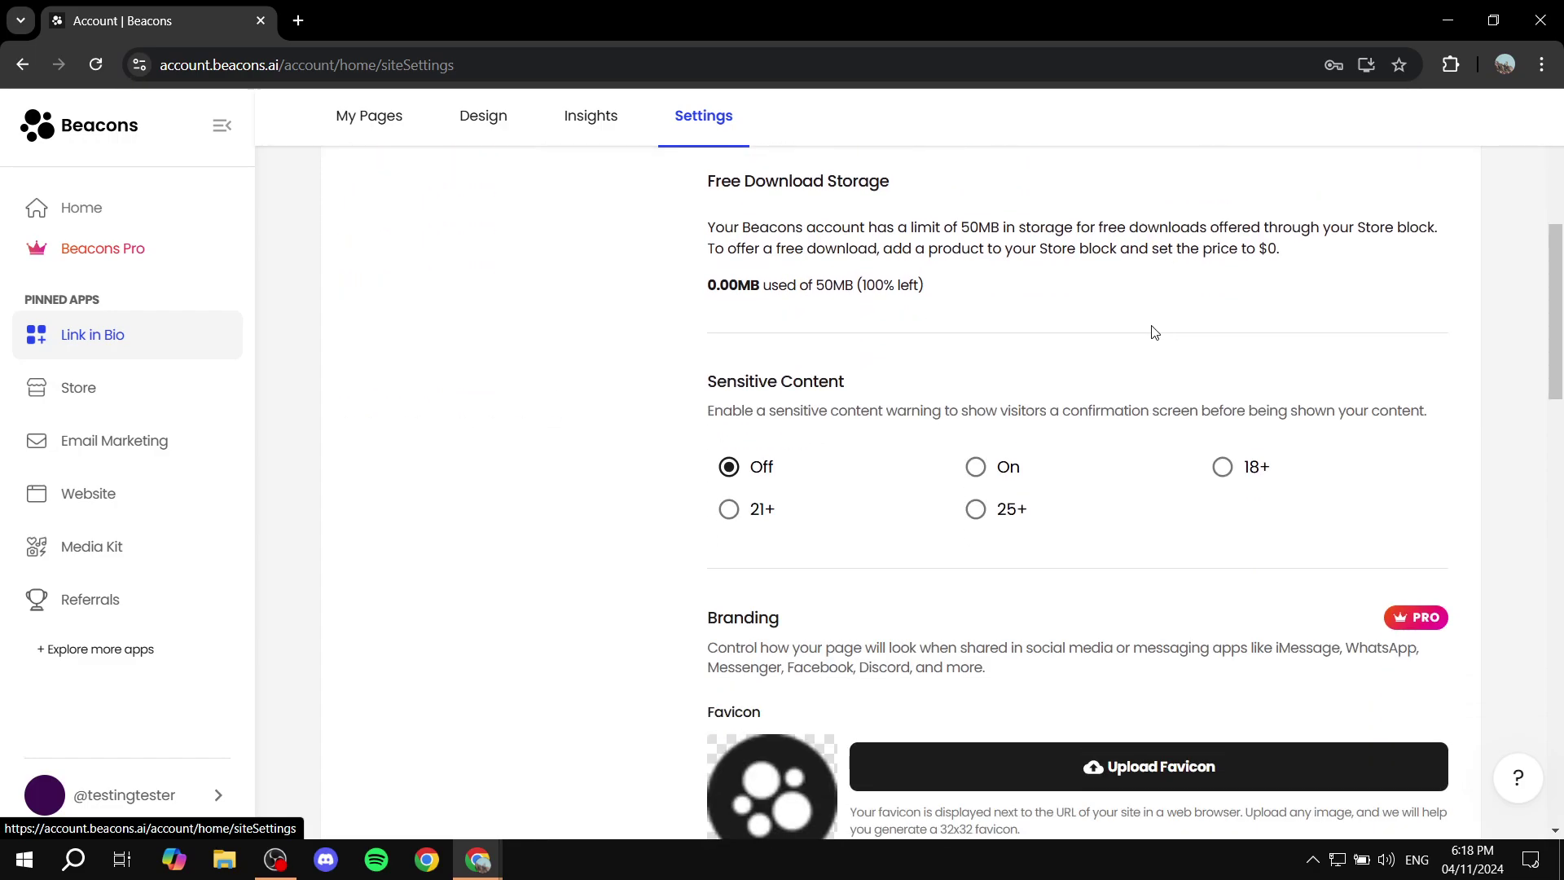
scroll(961, 538, down, 5)
scroll(1143, 468, up, 11)
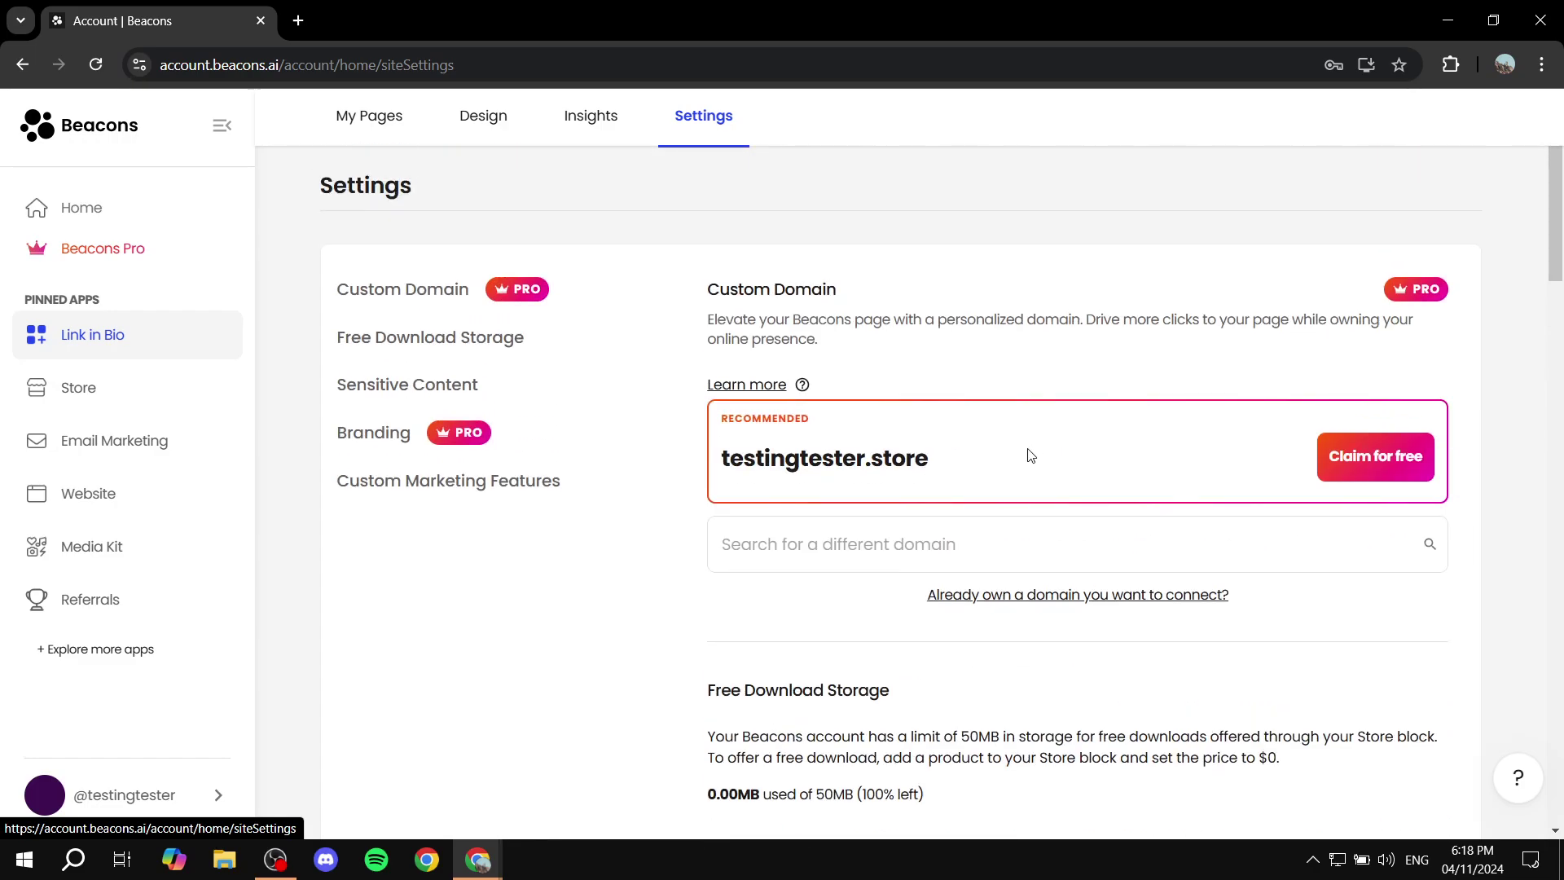
click(384, 114)
scroll(872, 395, down, 8)
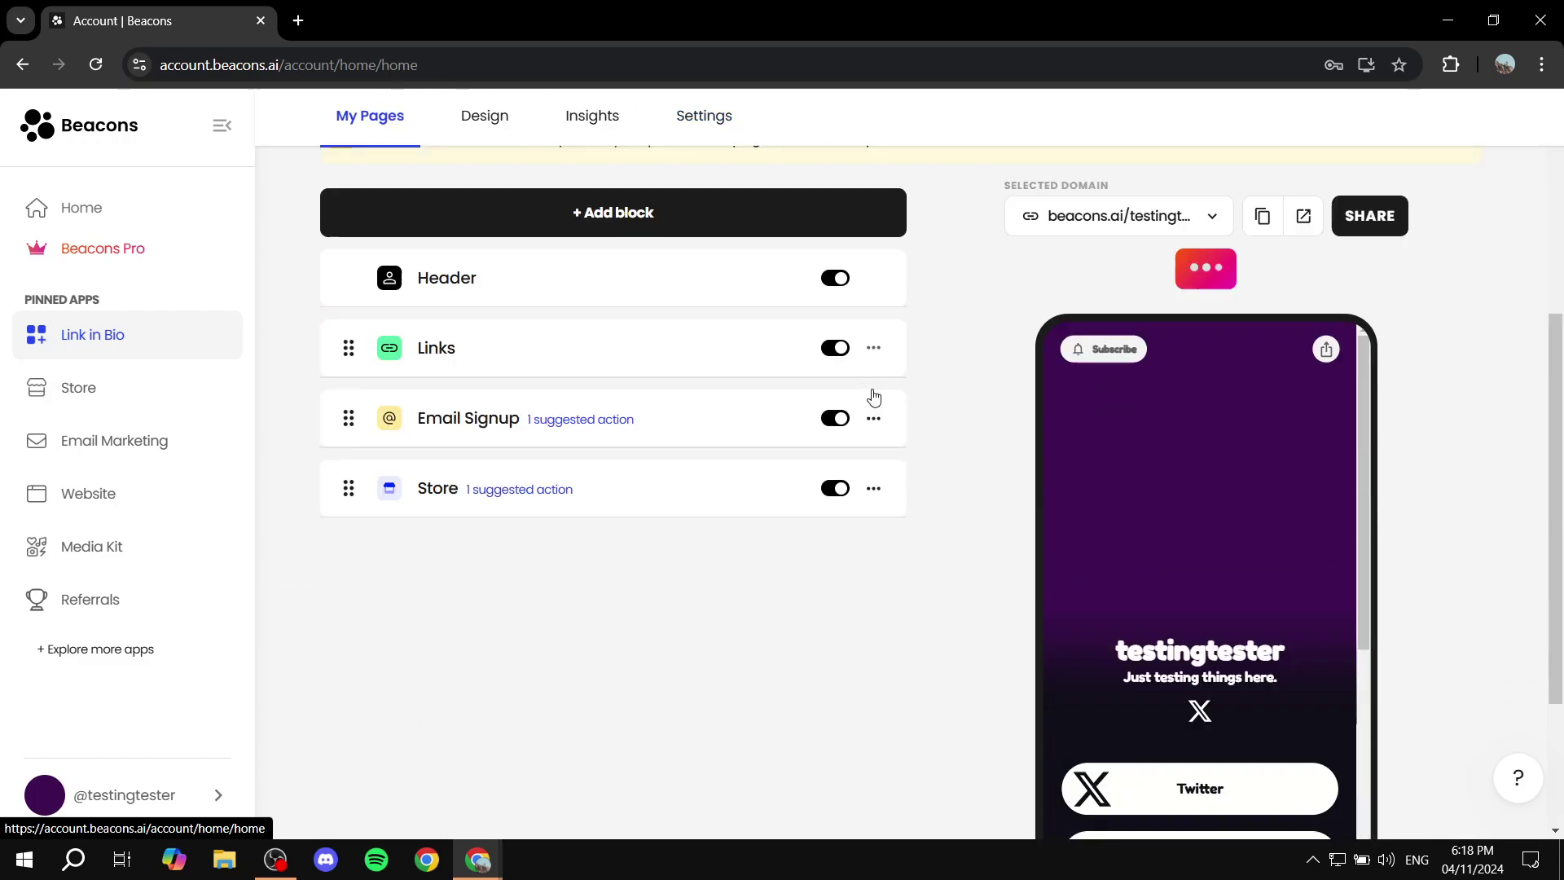